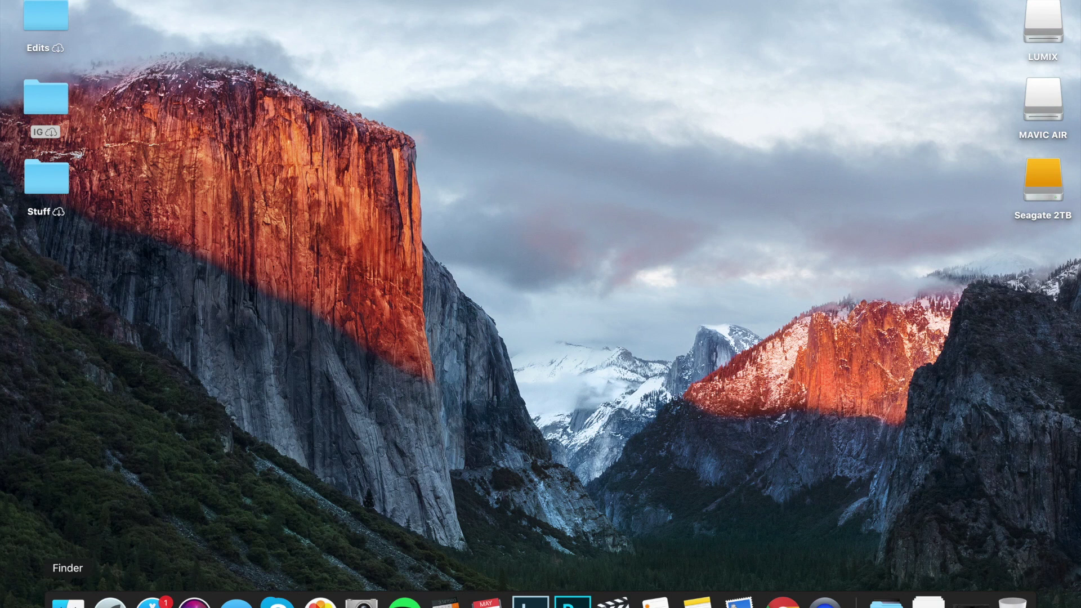
# In Finder, create a folder named "How i edit my videos" inside the "In progress!" folder of YouTube
pyautogui.click(68, 601)
pyautogui.click(56, 170)
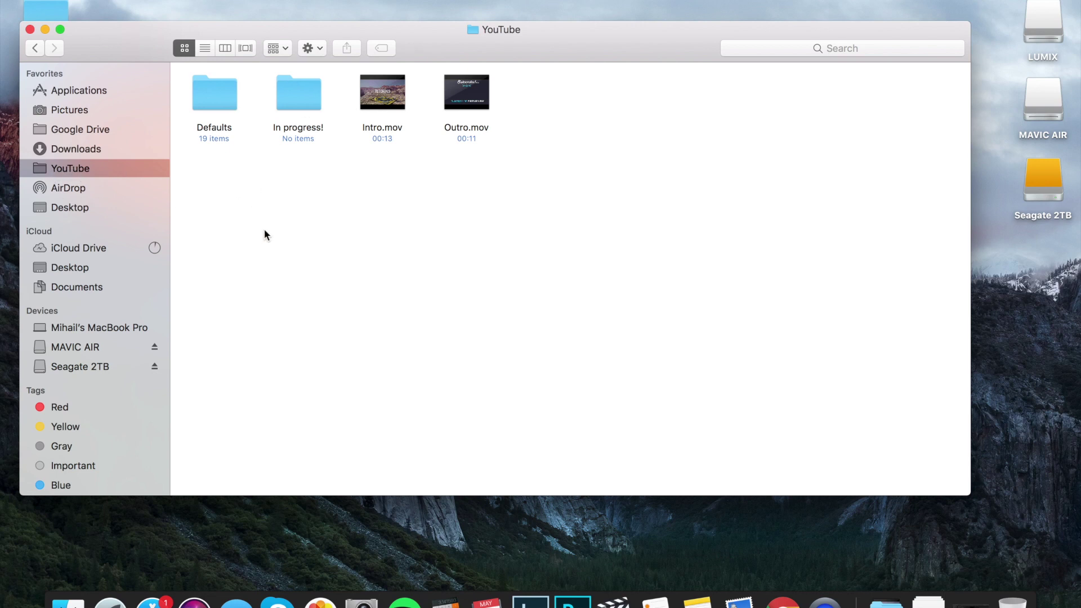
pyautogui.doubleClick(295, 102)
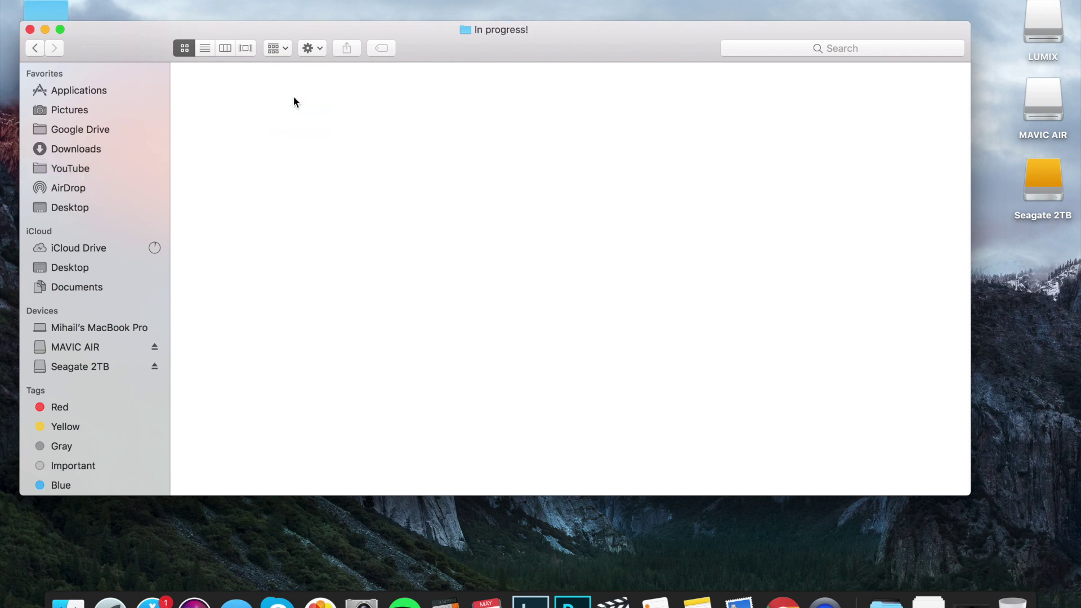
pyautogui.rightClick(268, 159)
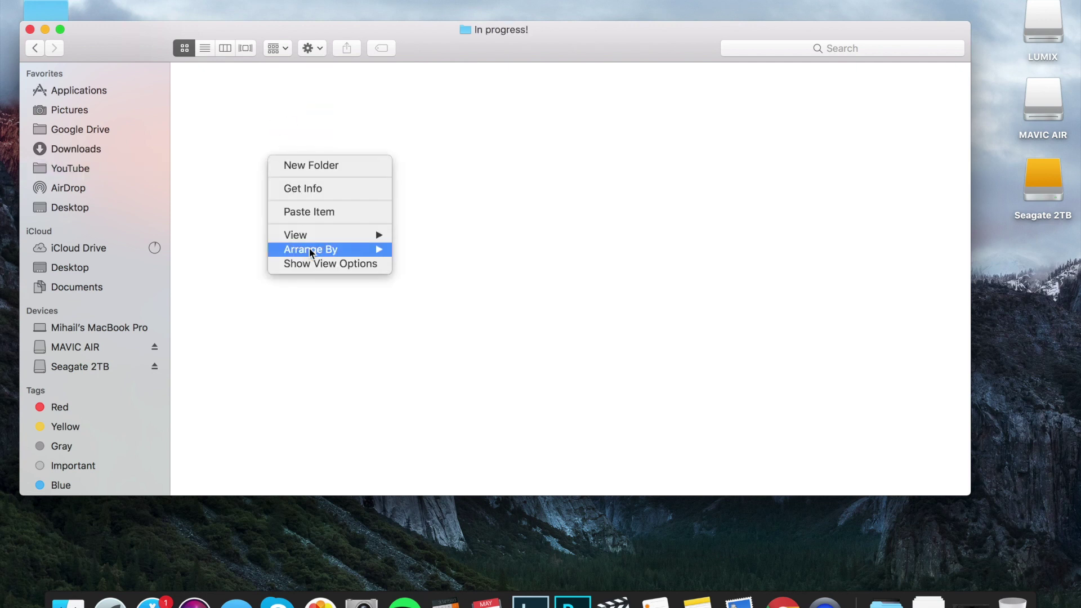
pyautogui.click(326, 166)
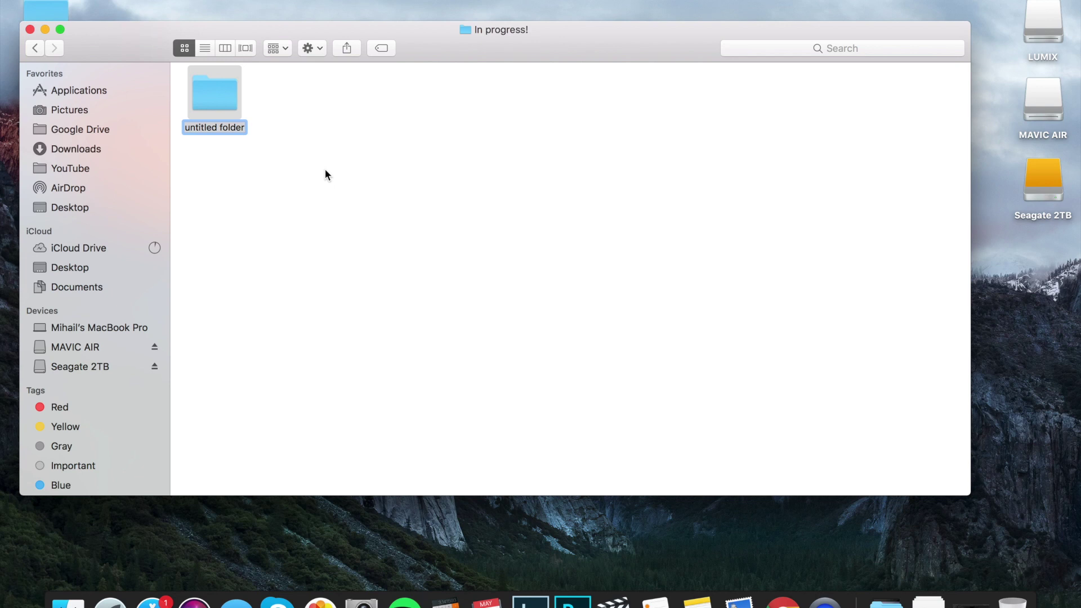
pyautogui.write('How i efi')
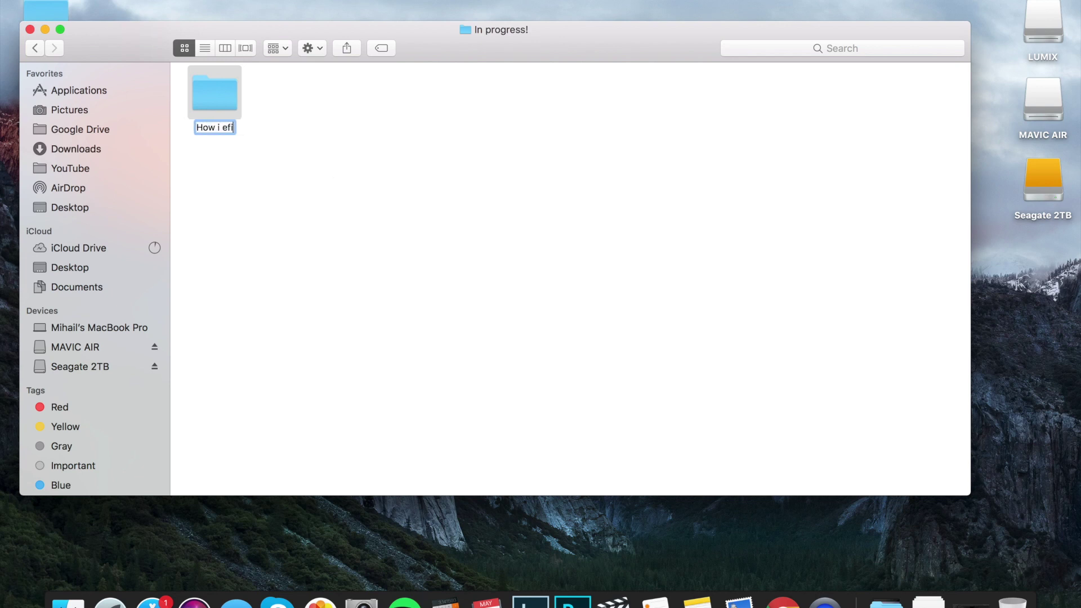
pyautogui.press('BackSpace')
pyautogui.press('BackSpace')
pyautogui.write('dit my videos')
pyautogui.press('Return')
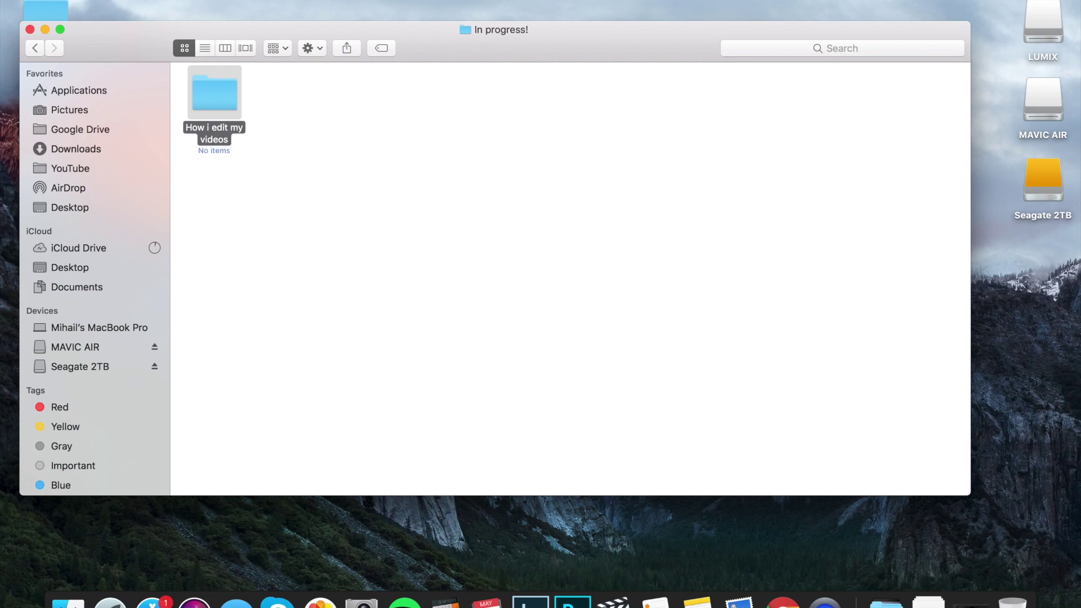
# Create a subfolder named "Lumix" inside the "How i edit my videos" folder
pyautogui.doubleClick(221, 99)
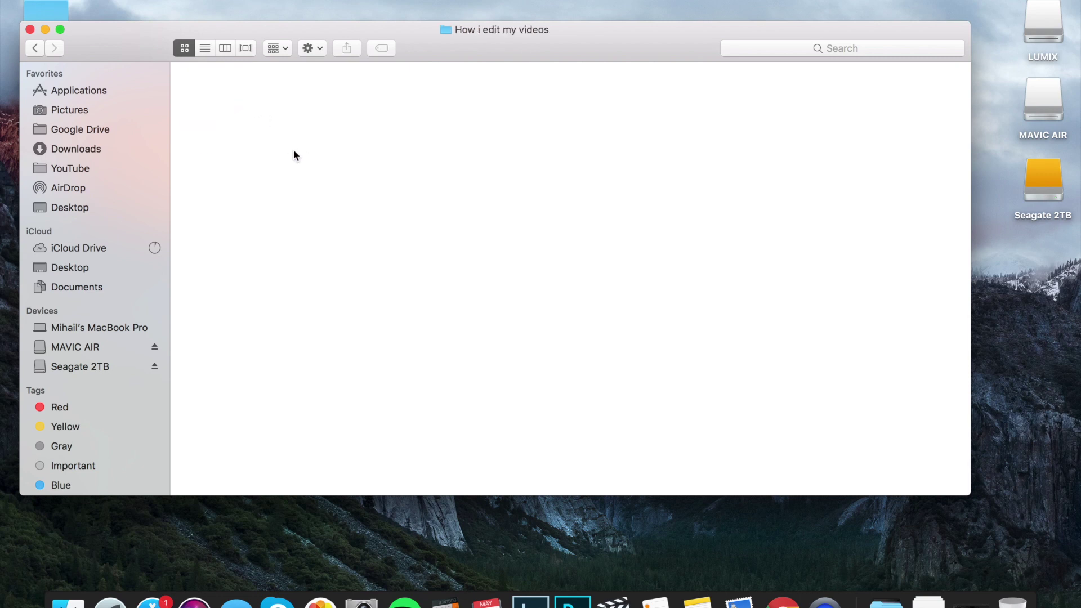
pyautogui.rightClick(293, 151)
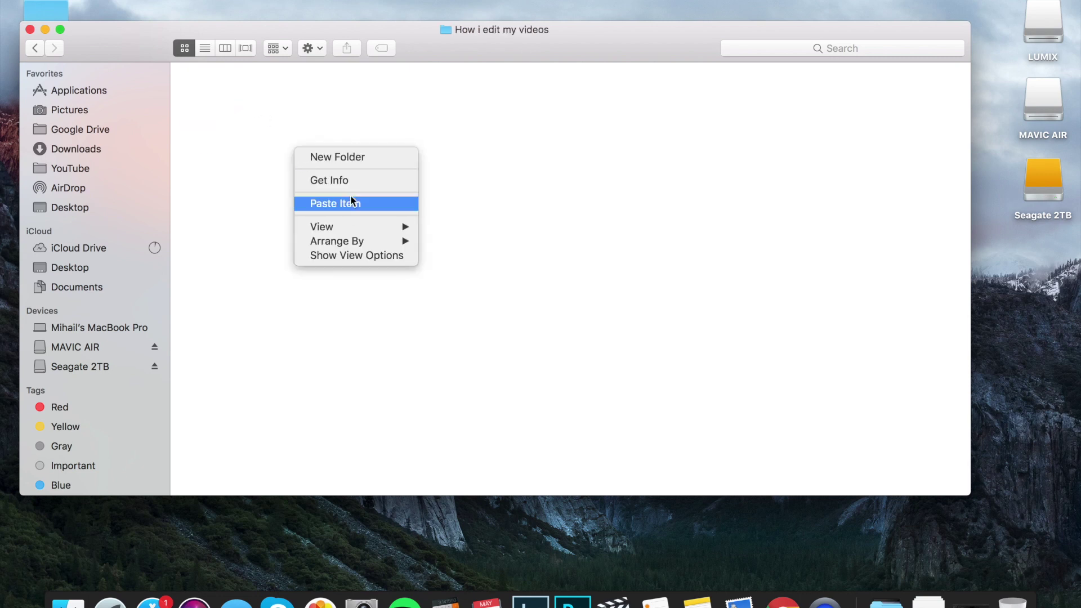
pyautogui.click(345, 160)
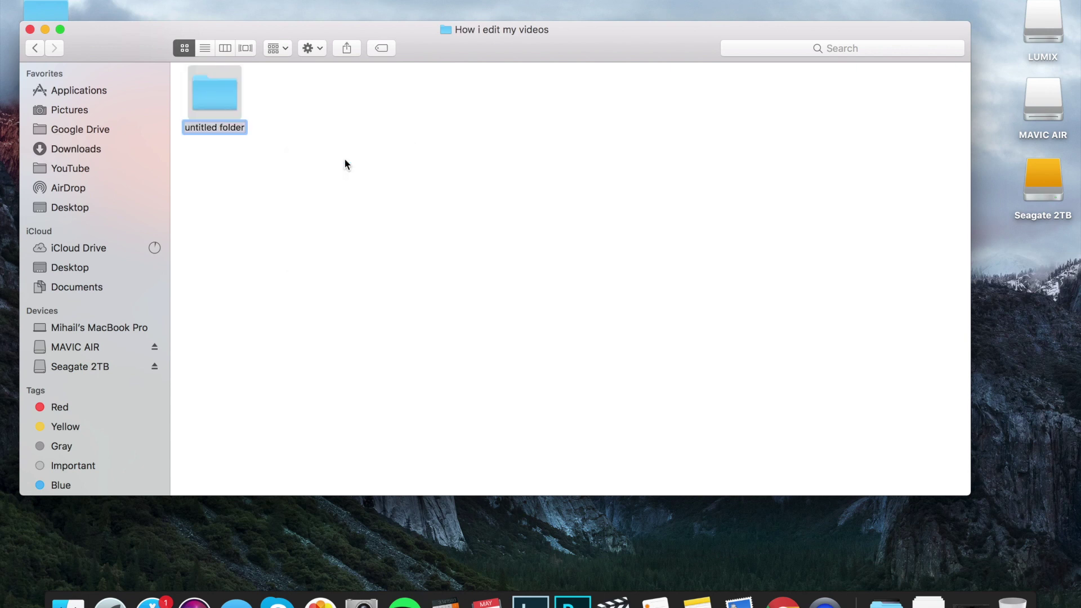
pyautogui.write('Lumix')
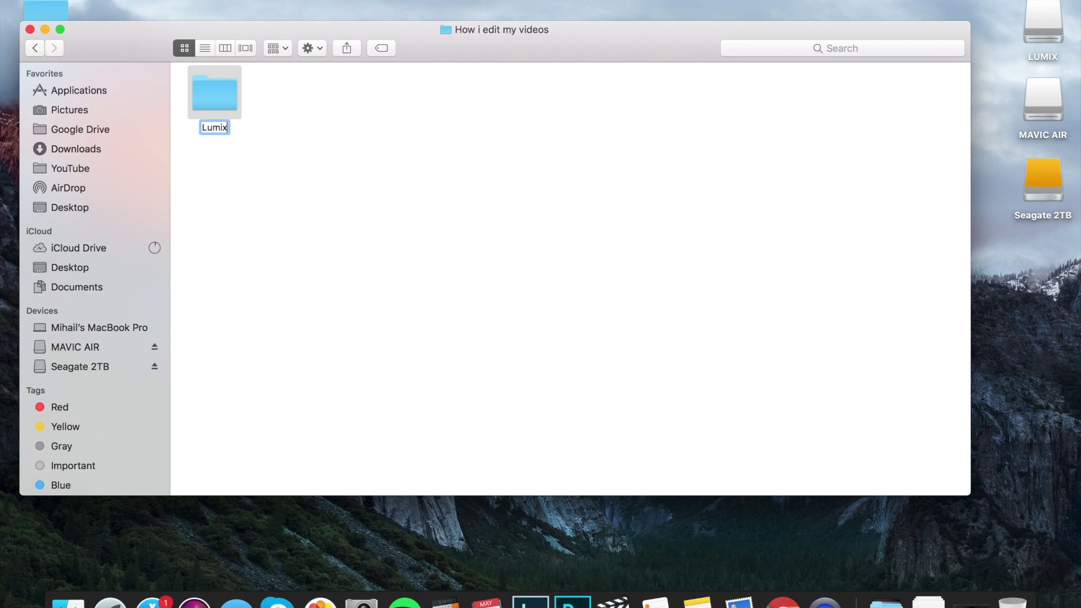
pyautogui.press('Return')
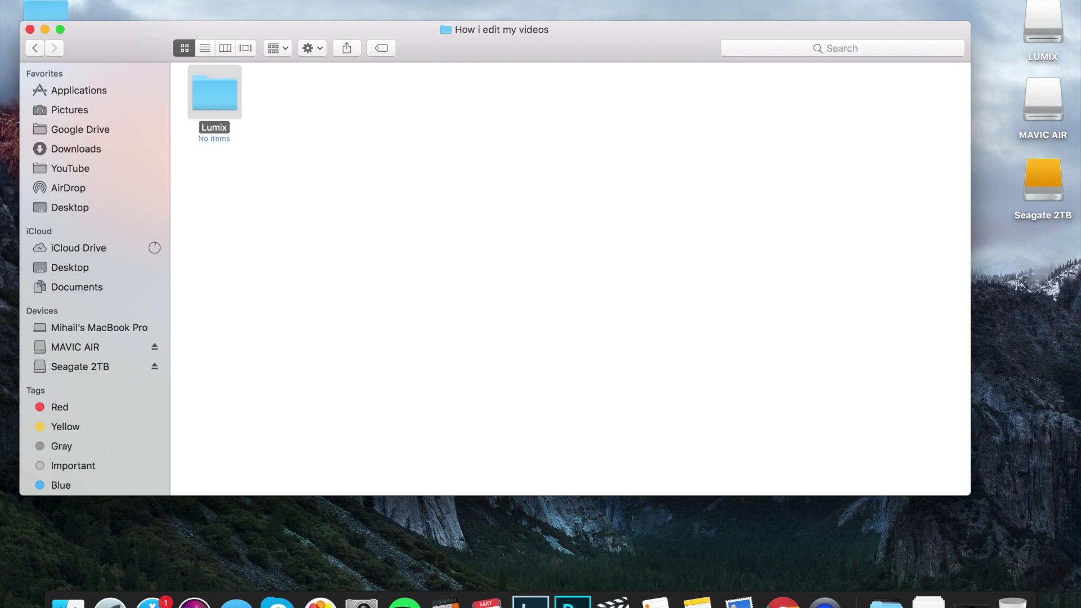
# Add a second subfolder named "Mavic Air" beside the Lumix folder
pyautogui.rightClick(279, 133)
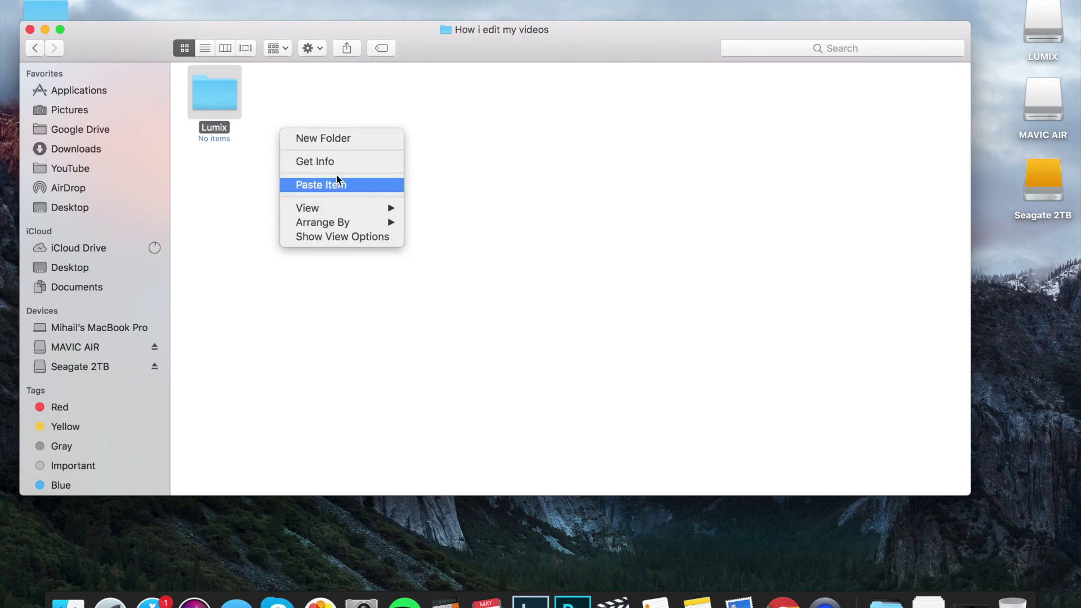
pyautogui.click(332, 137)
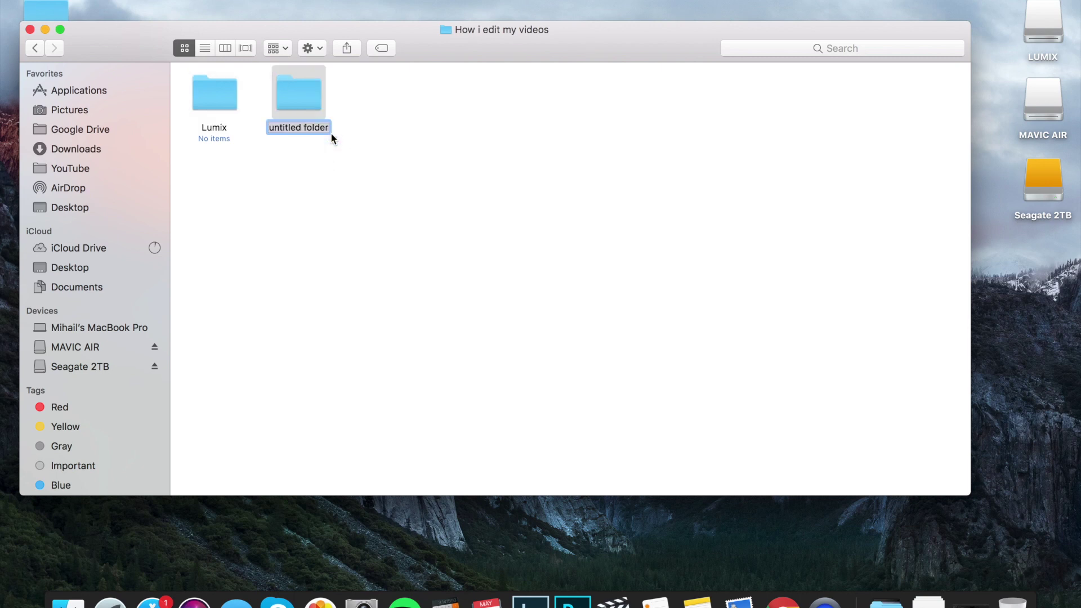
pyautogui.write('Mavic A')
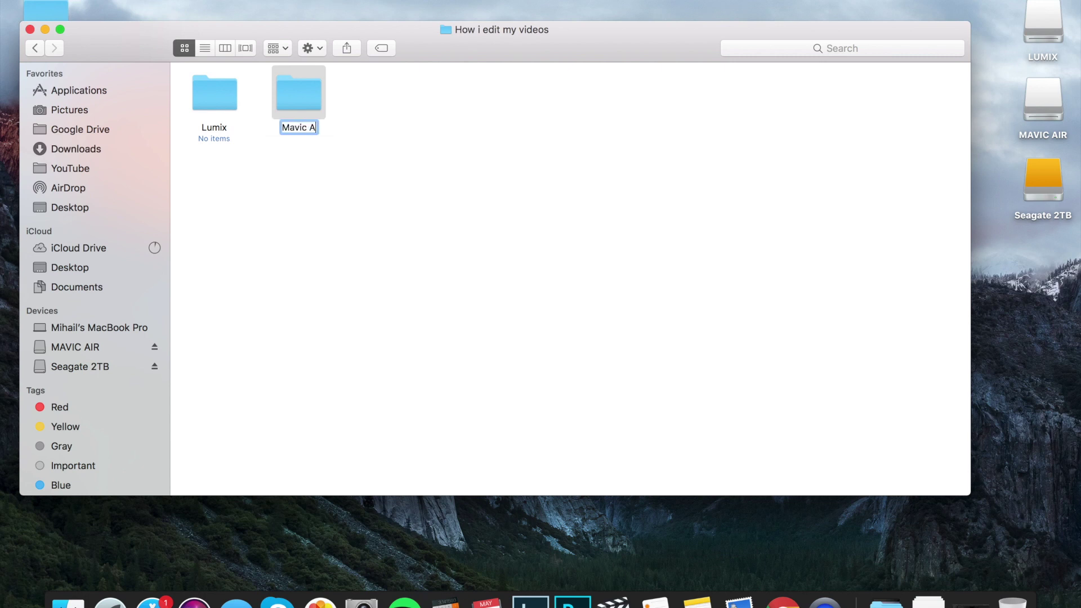
pyautogui.write('ir')
pyautogui.press('Return')
pyautogui.click(367, 150)
# Add a third subfolder named "iPhone" to the "How i edit my videos" folder
pyautogui.rightClick(367, 150)
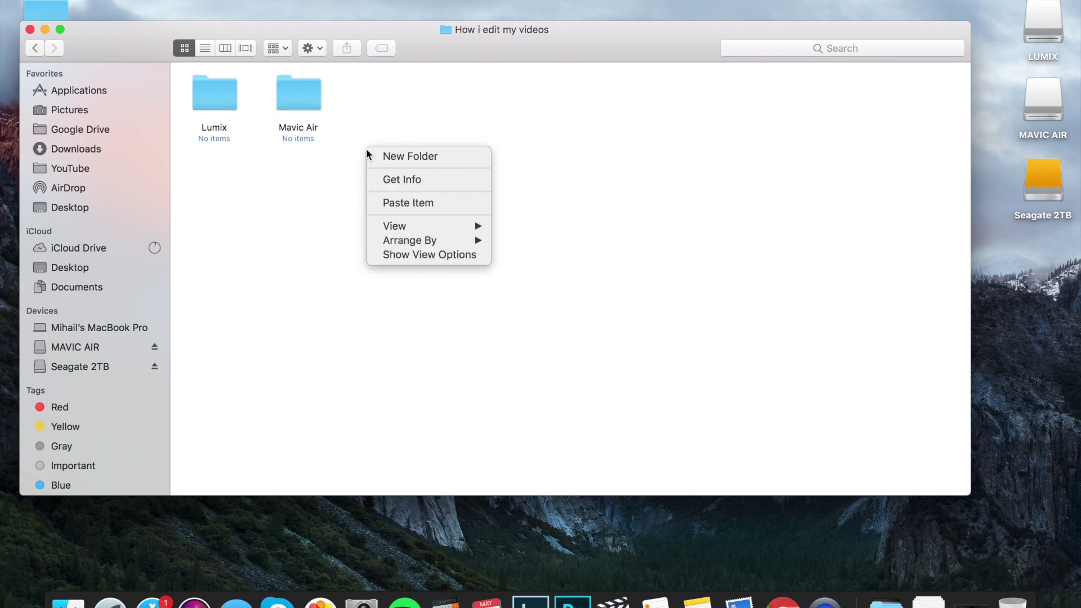
pyautogui.click(406, 155)
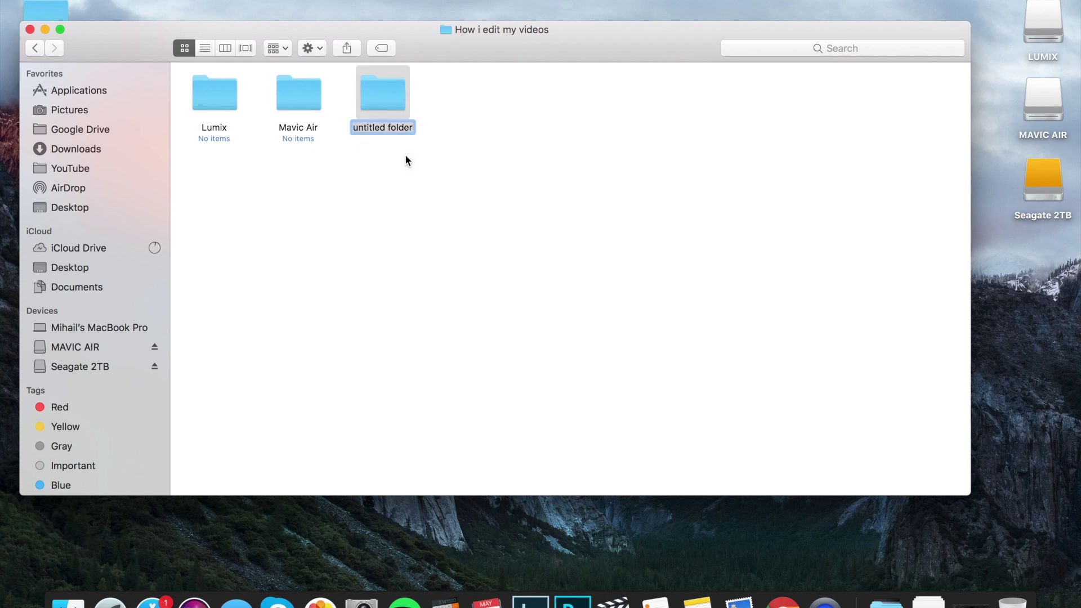
pyautogui.write('iPhone')
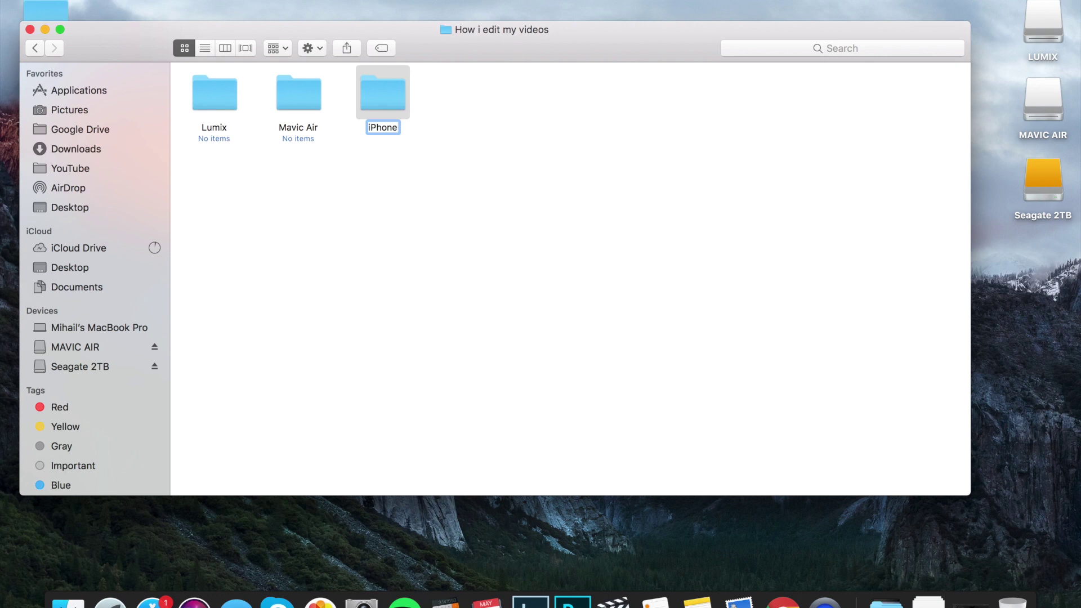
pyautogui.press('Return')
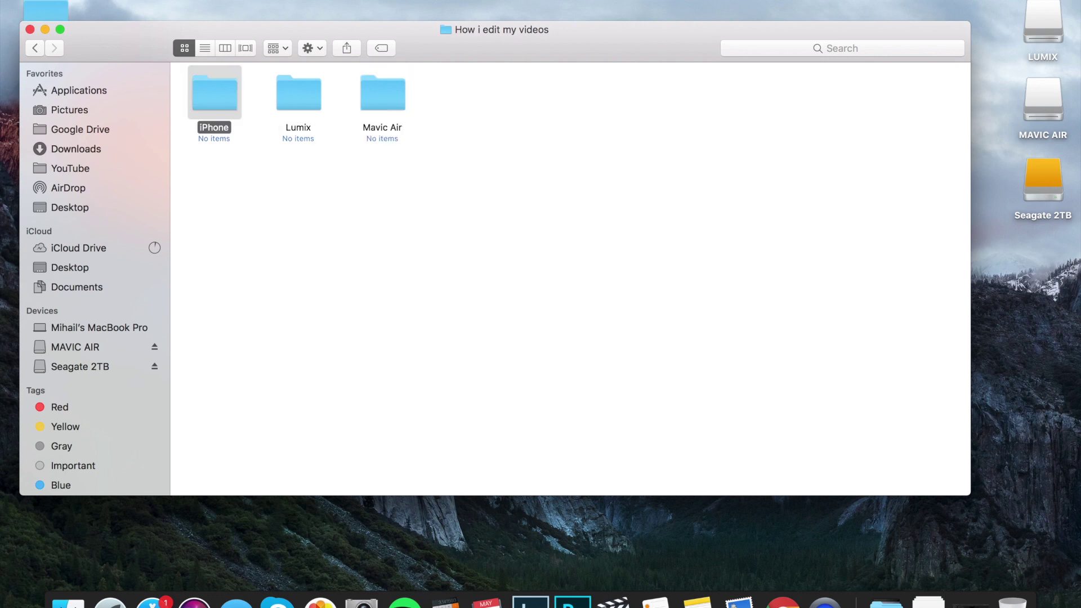
pyautogui.click(374, 263)
# Add a fourth subfolder named "Music, FX" to the "How i edit my videos" folder
pyautogui.rightClick(427, 218)
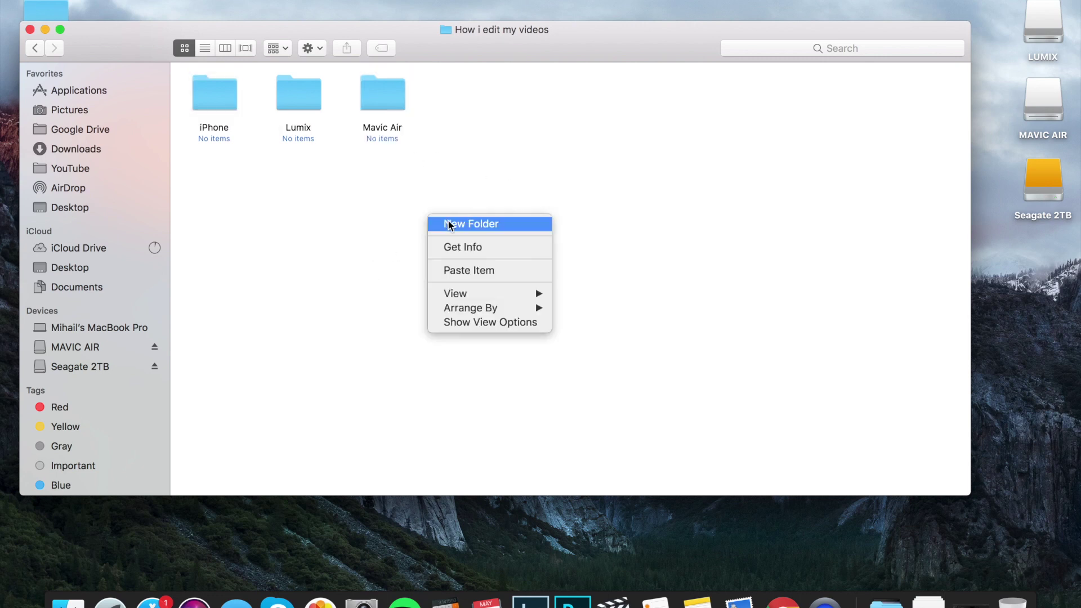
pyautogui.click(451, 222)
pyautogui.write('Music')
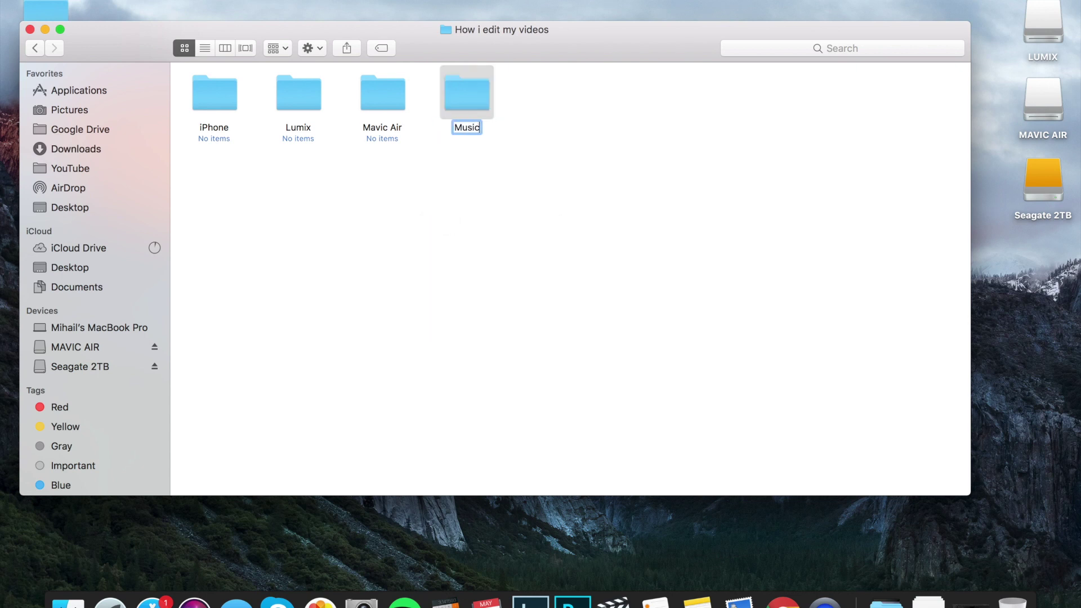
pyautogui.write(', FX')
pyautogui.press('Return')
pyautogui.click(535, 240)
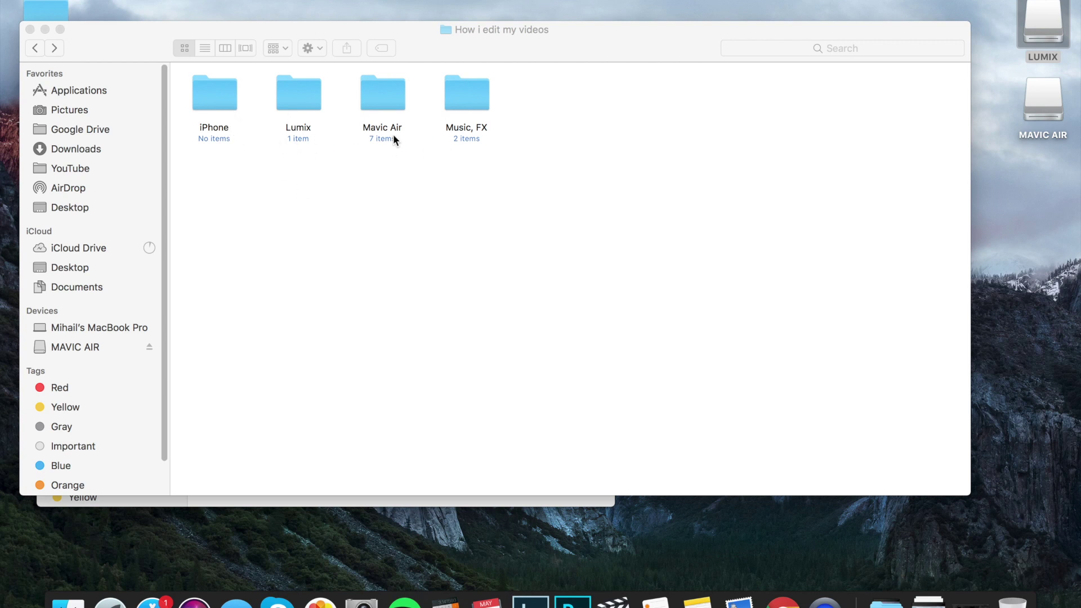
# Eject the LUMIX and MAVIC AIR memory cards from the desktop
pyautogui.rightClick(1043, 29)
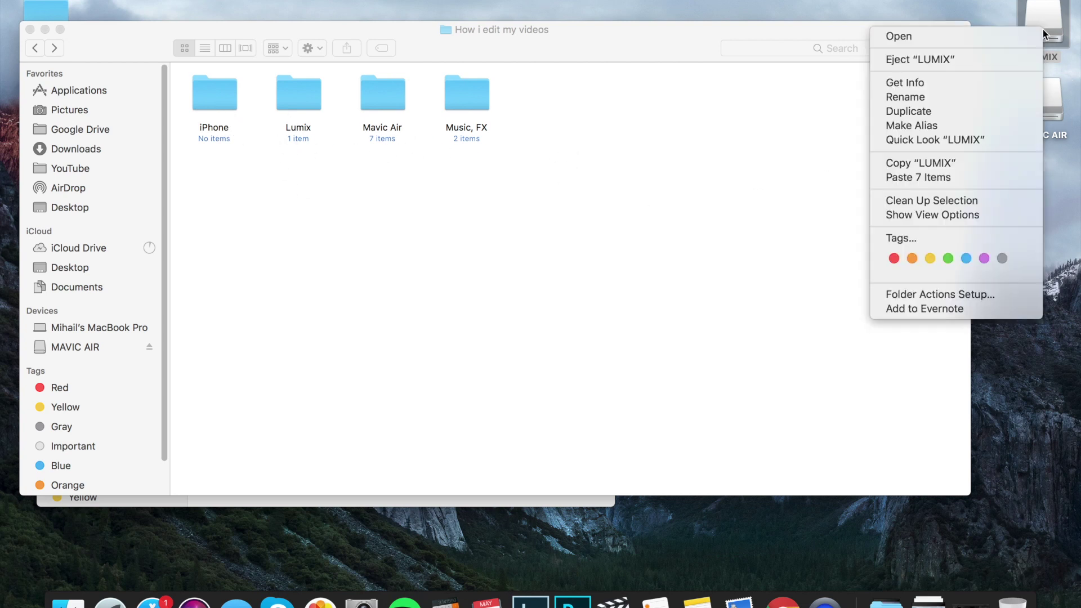
pyautogui.click(989, 58)
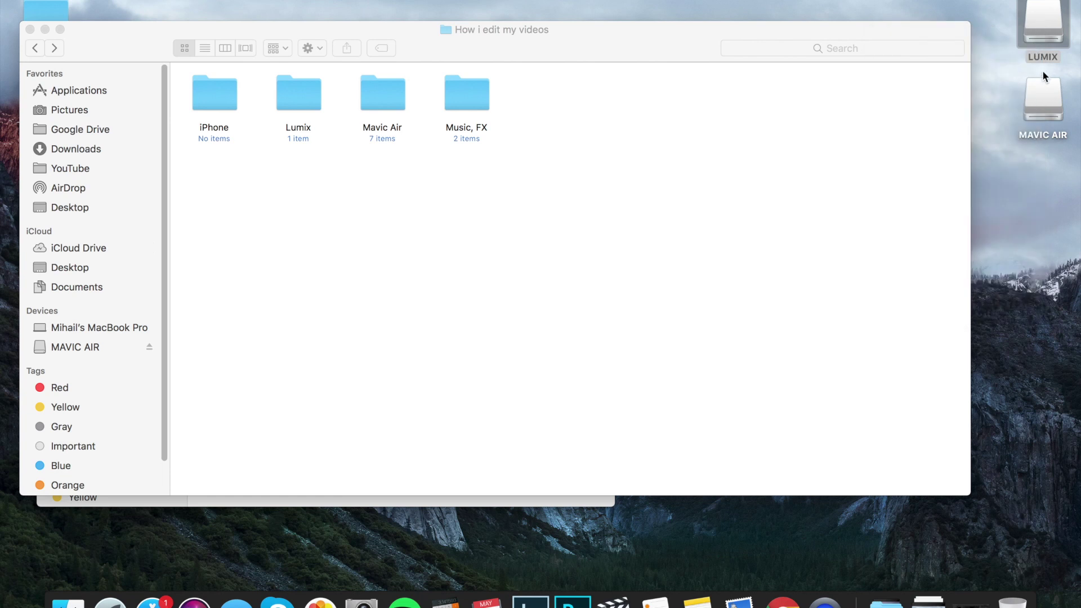
pyautogui.rightClick(1045, 94)
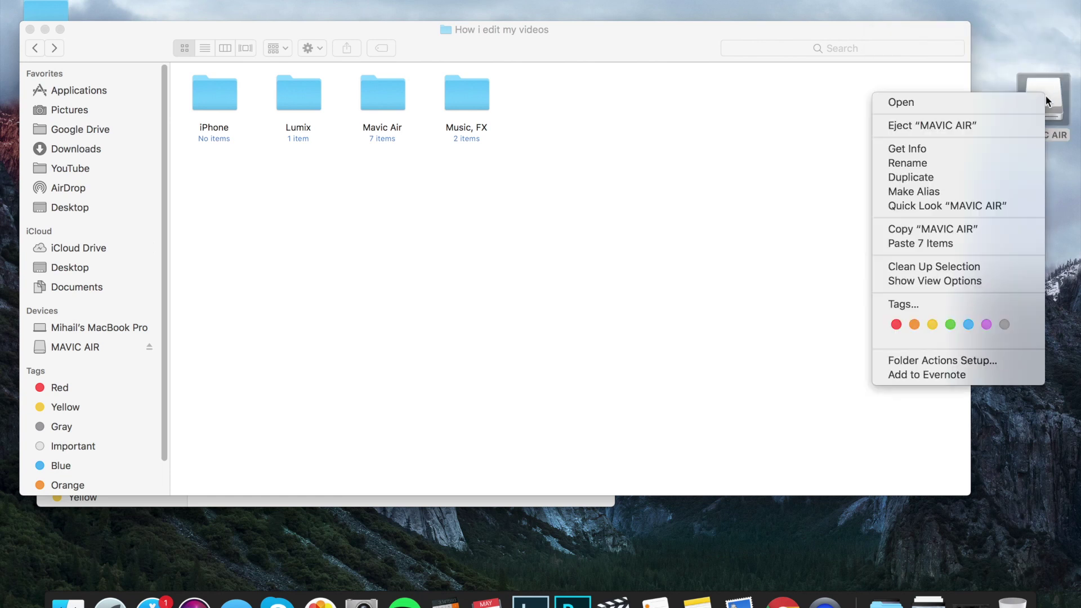
pyautogui.click(993, 125)
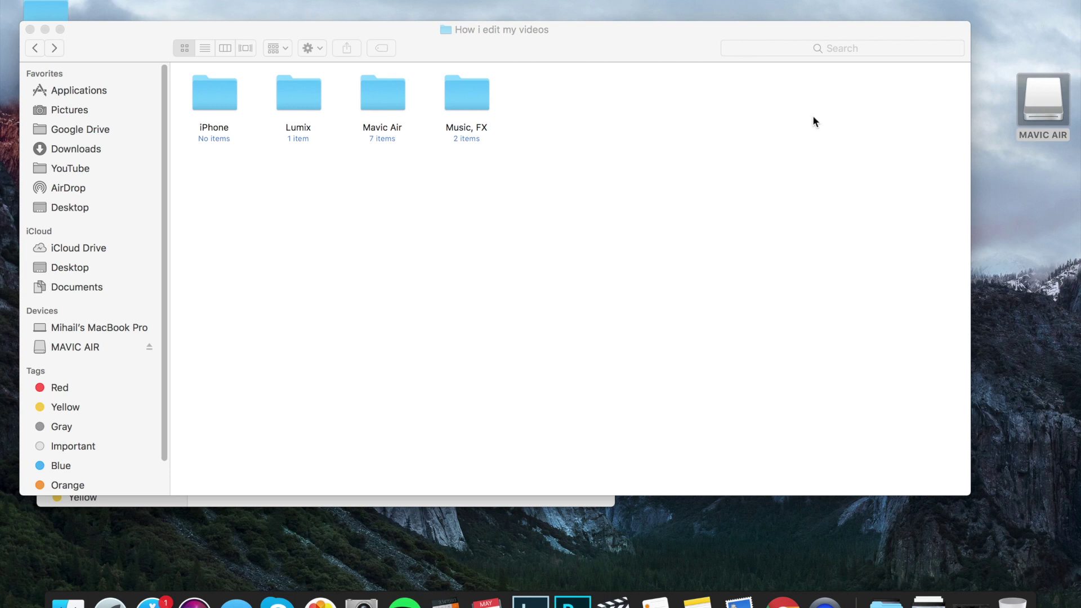
pyautogui.click(661, 40)
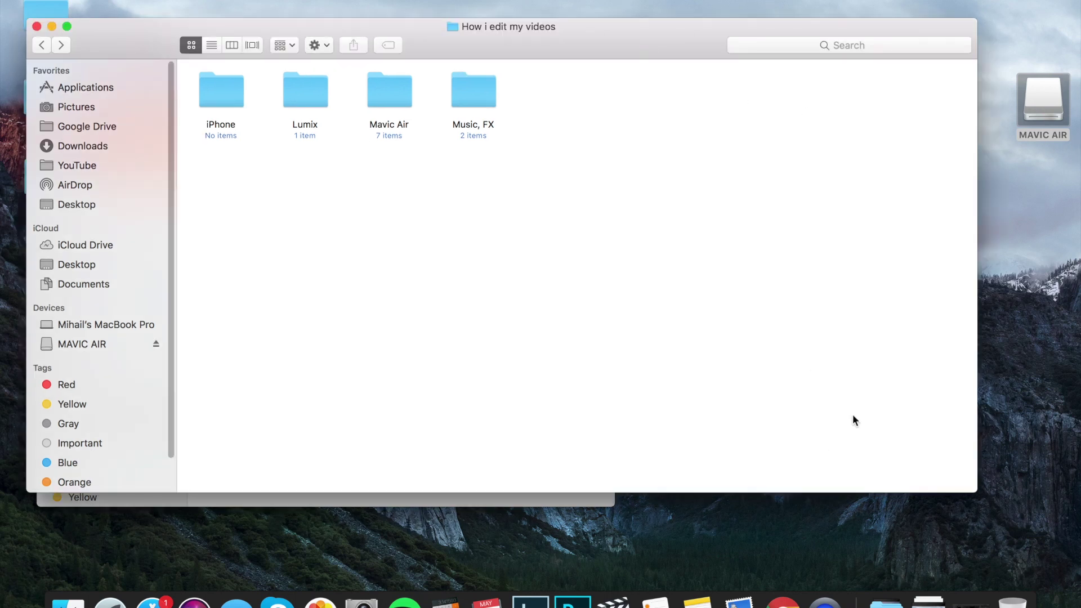
pyautogui.rightClick(1044, 106)
pyautogui.click(987, 137)
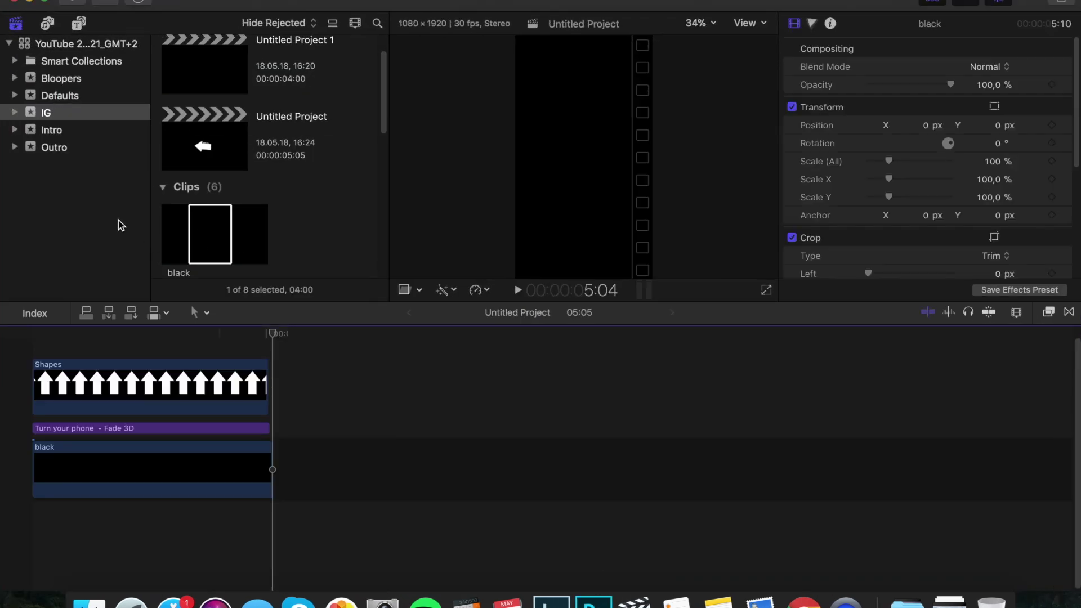
# In Final Cut Pro, create an event named "How i edit my videos" with a new project in the YouTube library, and select that project
pyautogui.rightClick(91, 197)
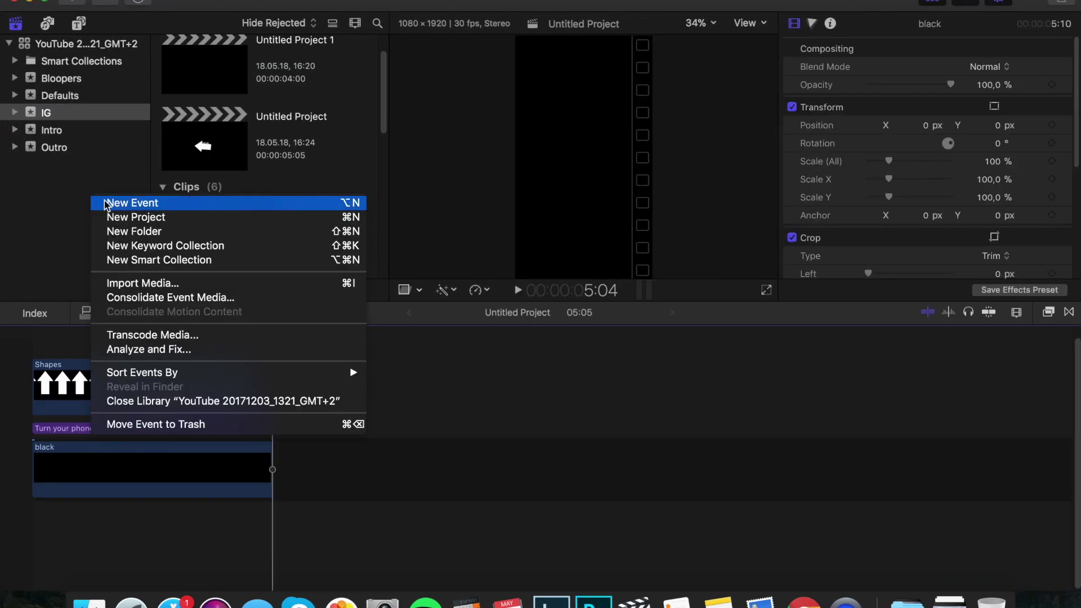
pyautogui.click(105, 203)
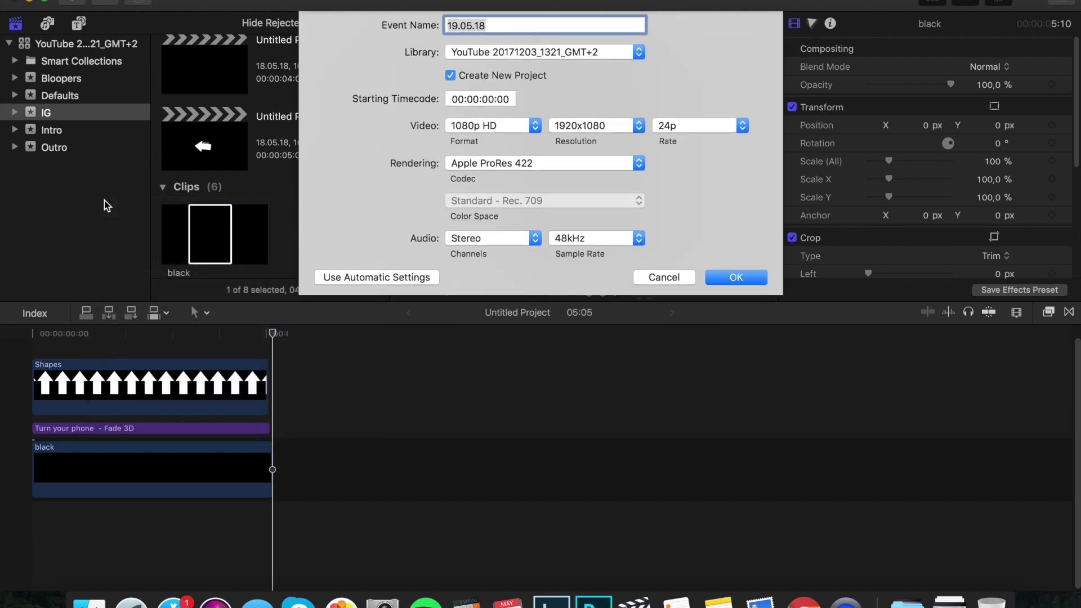
pyautogui.write('How i edit my videos')
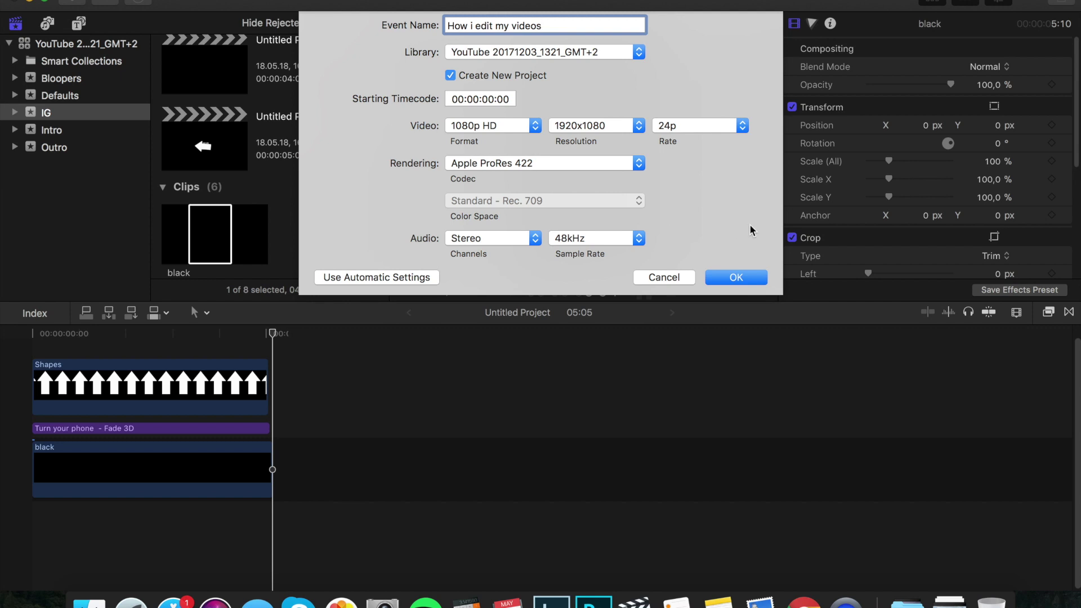
pyautogui.click(736, 276)
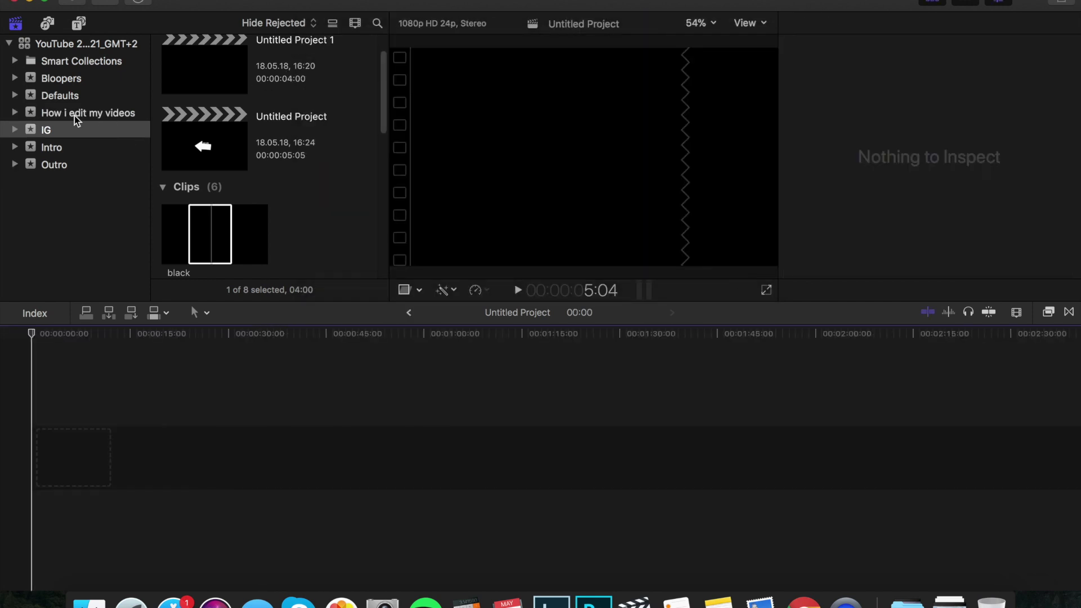
pyautogui.click(74, 115)
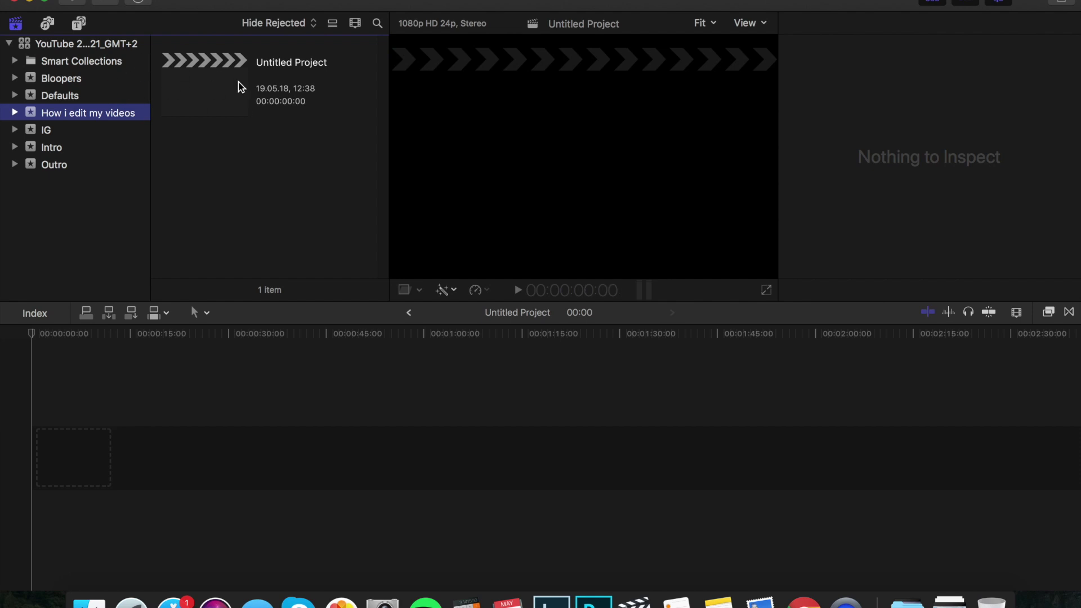
pyautogui.click(198, 90)
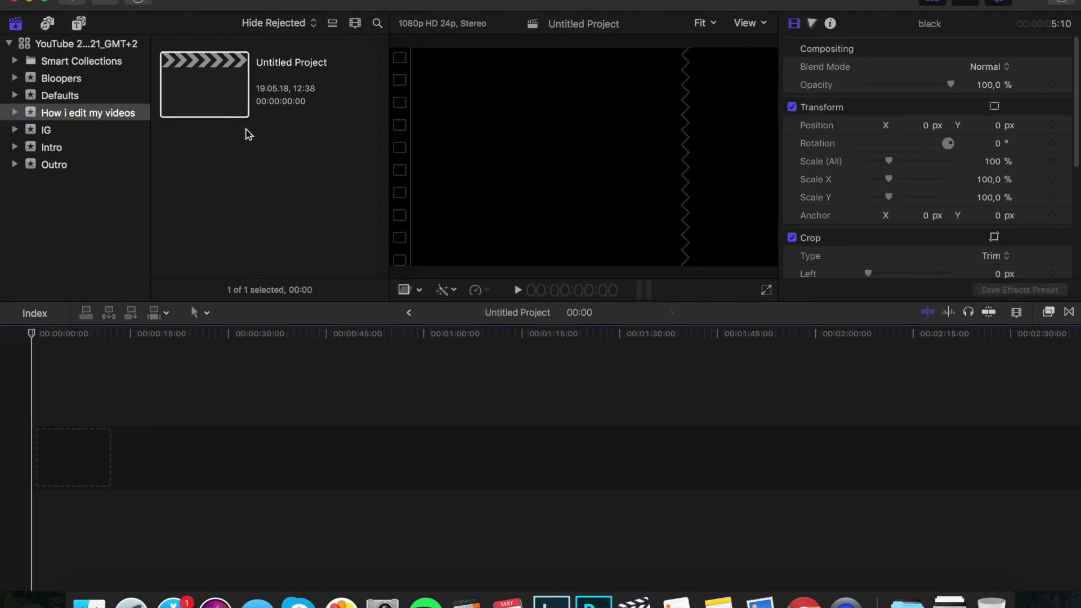
# Switch to Finder, open the Mavic Air folder and place all seven DJI clips in the Final Cut Pro project's timeline
pyautogui.click(89, 601)
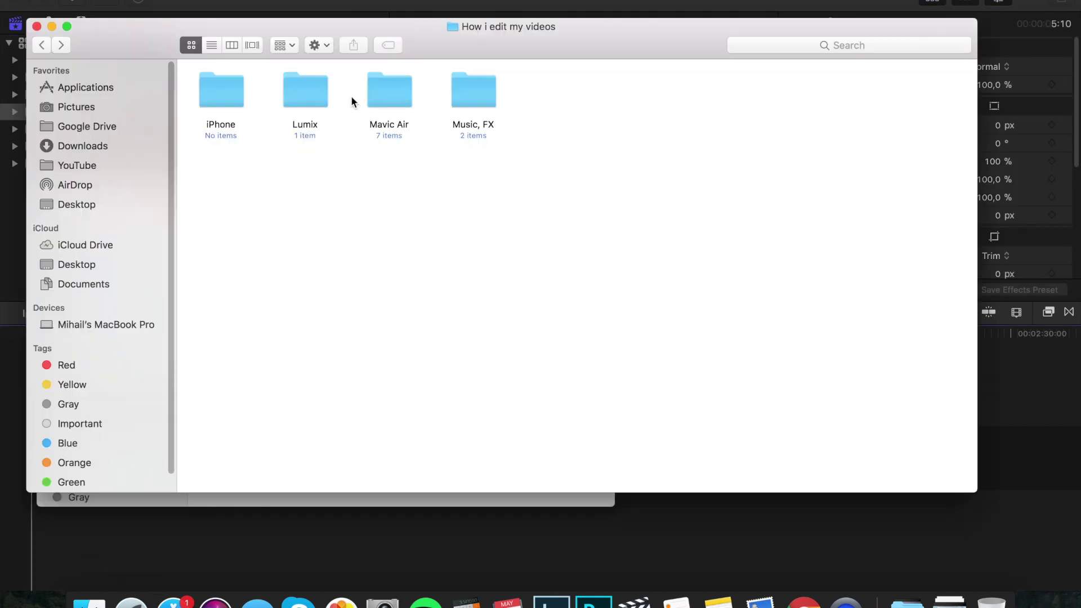
pyautogui.moveTo(201, 29); pyautogui.dragTo(566, 79)
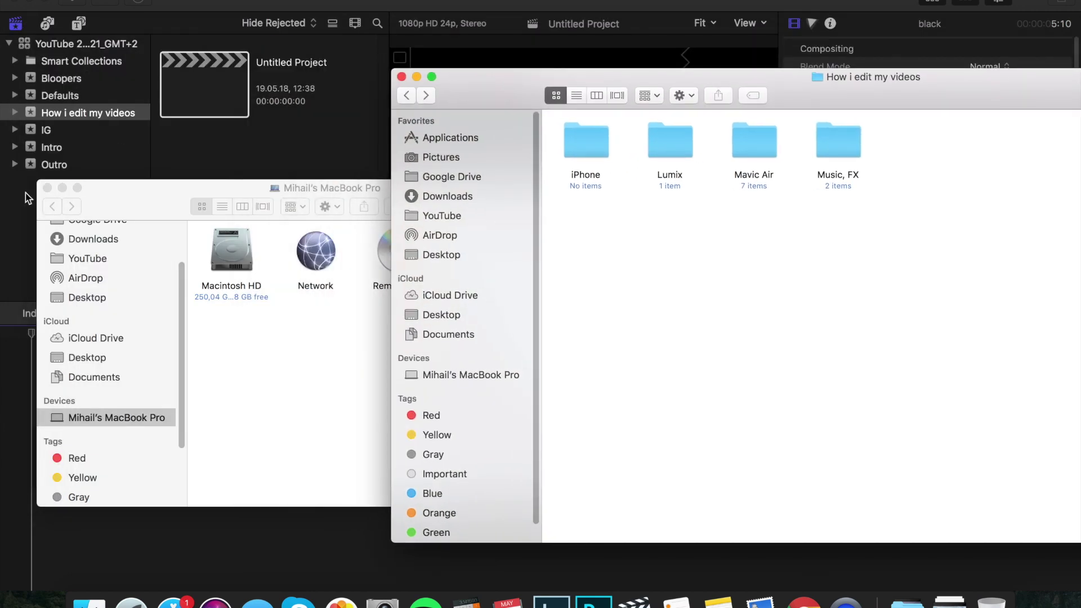
pyautogui.click(47, 188)
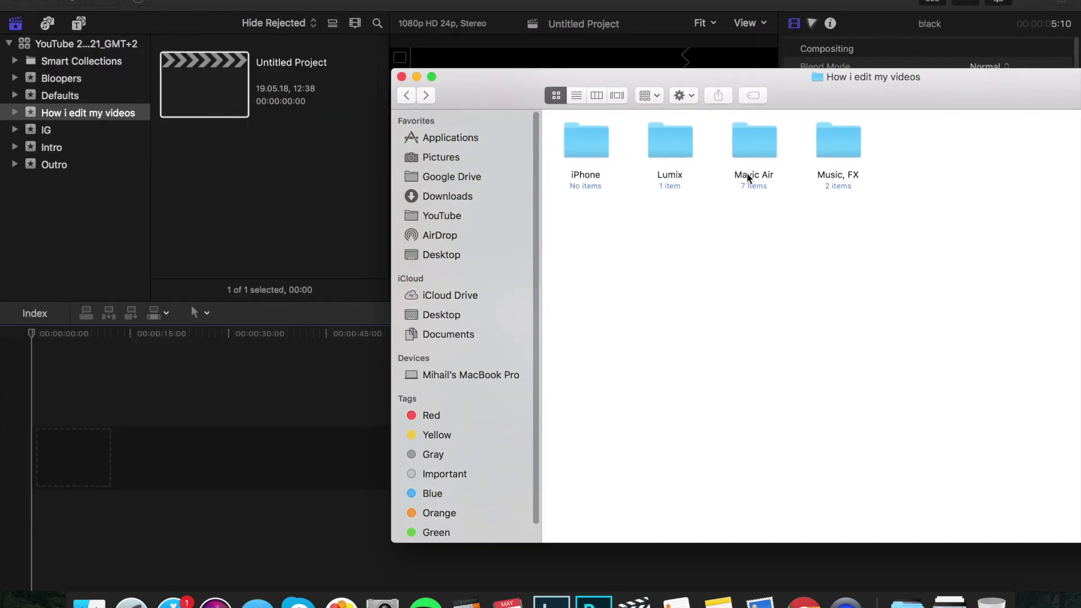
pyautogui.doubleClick(751, 142)
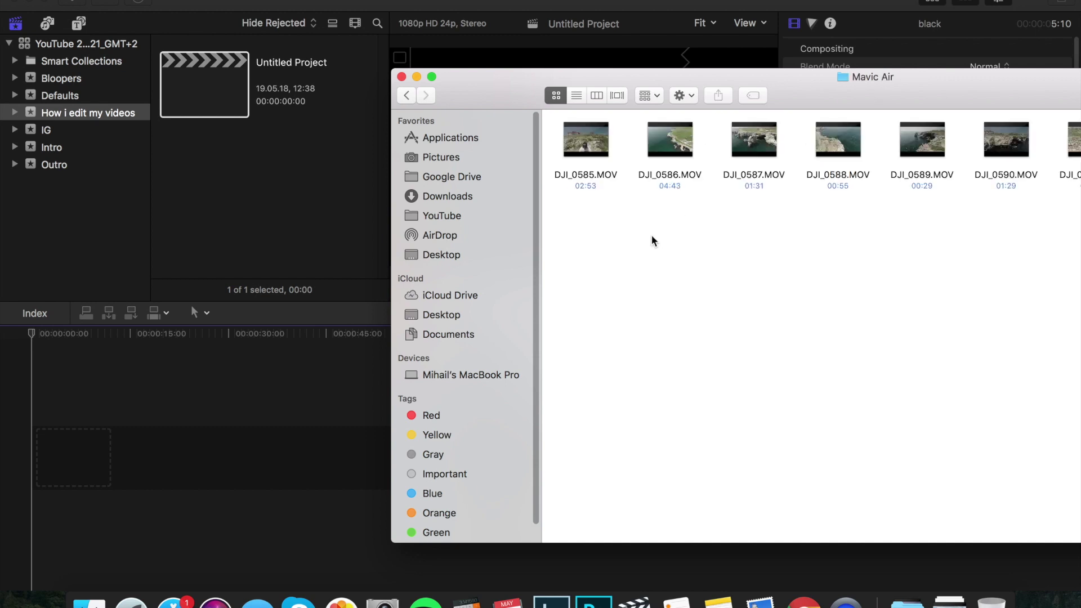
pyautogui.moveTo(503, 88); pyautogui.dragTo(395, 80)
pyautogui.moveTo(471, 224); pyautogui.dragTo(1008, 135)
pyautogui.moveTo(477, 134); pyautogui.dragTo(88, 423)
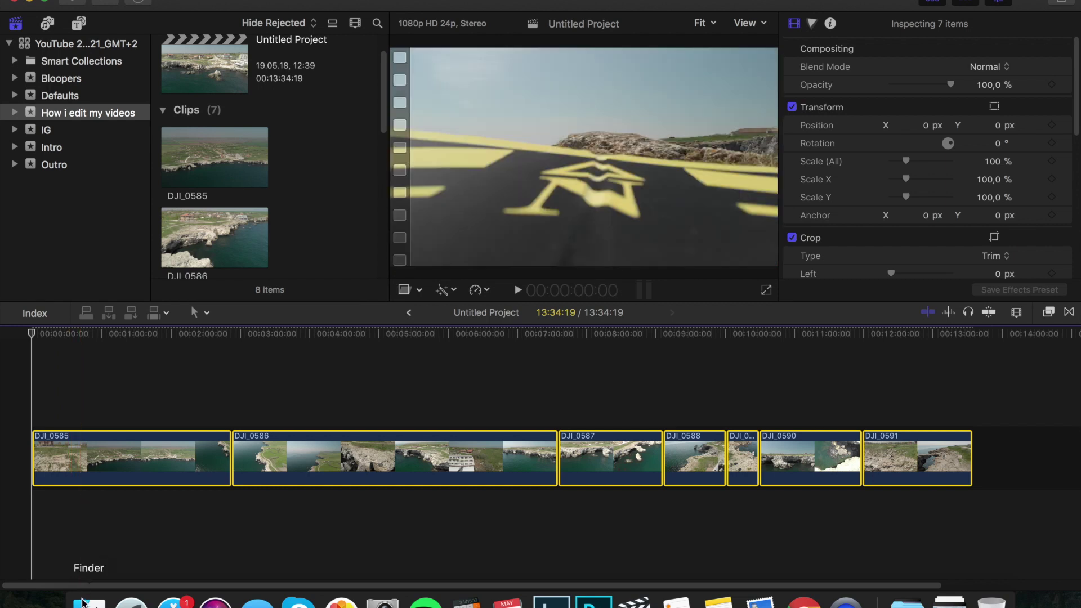
pyautogui.click(85, 602)
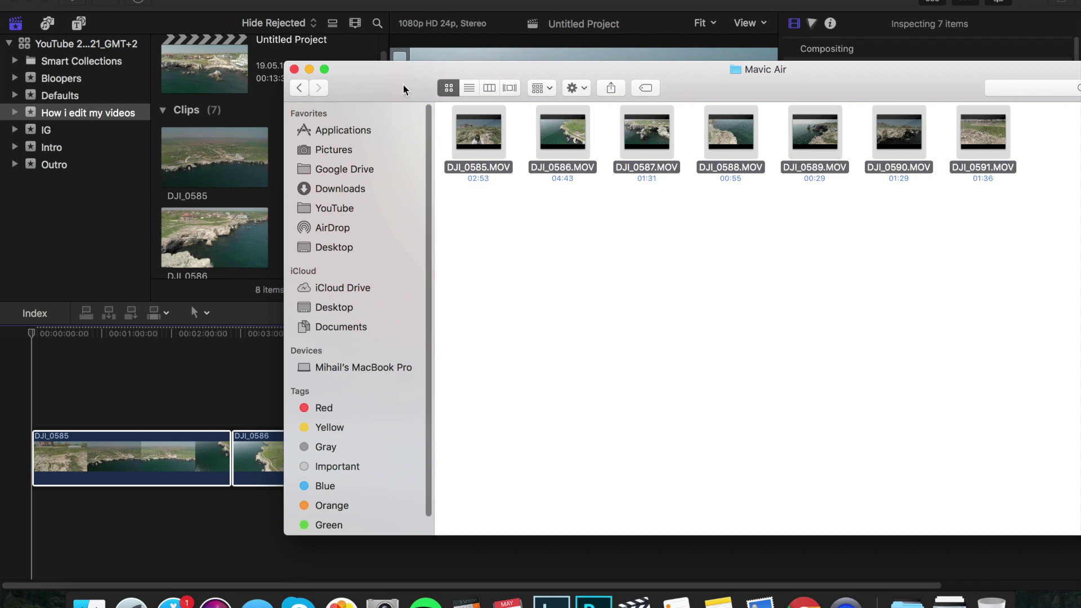
pyautogui.moveTo(403, 82); pyautogui.dragTo(153, 81)
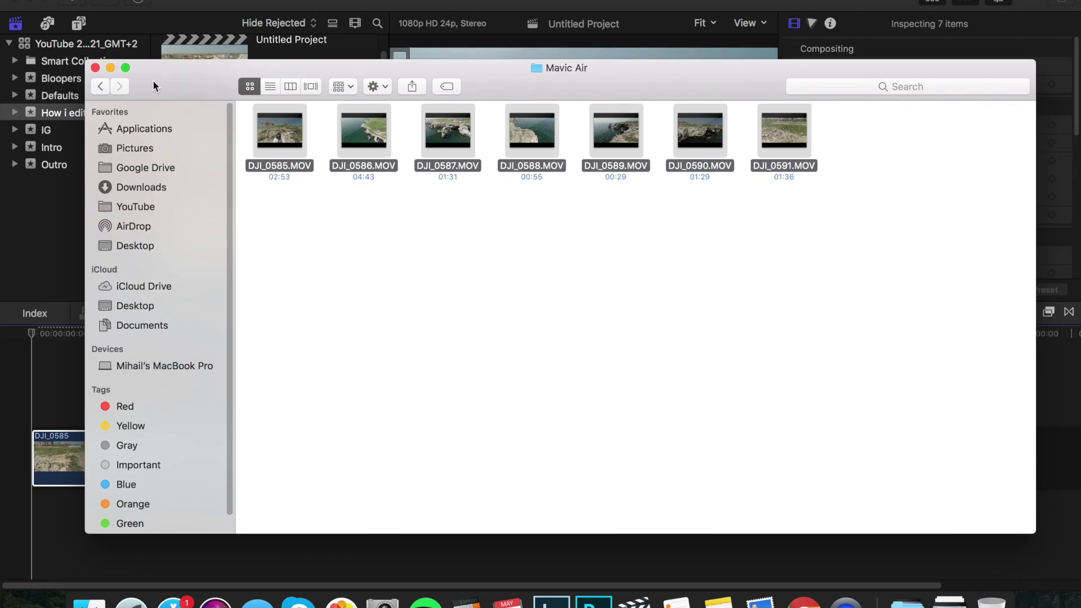
pyautogui.click(114, 75)
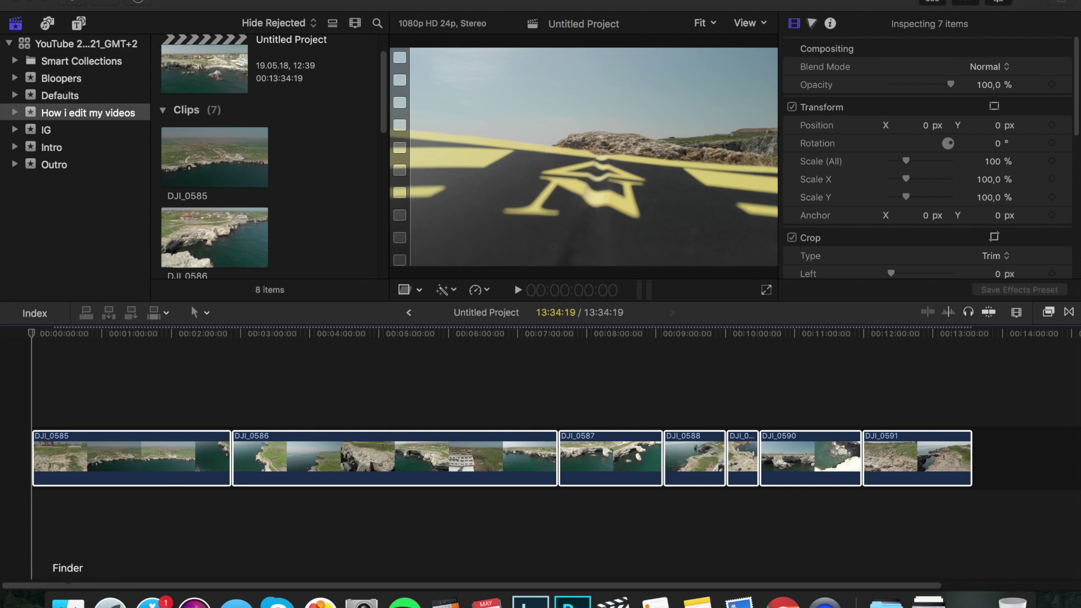
# Add the ES_Spheres track from Finder's Downloads folder to the timeline and move it into the primary storyline before the first DJI_0585 clip
pyautogui.click(68, 600)
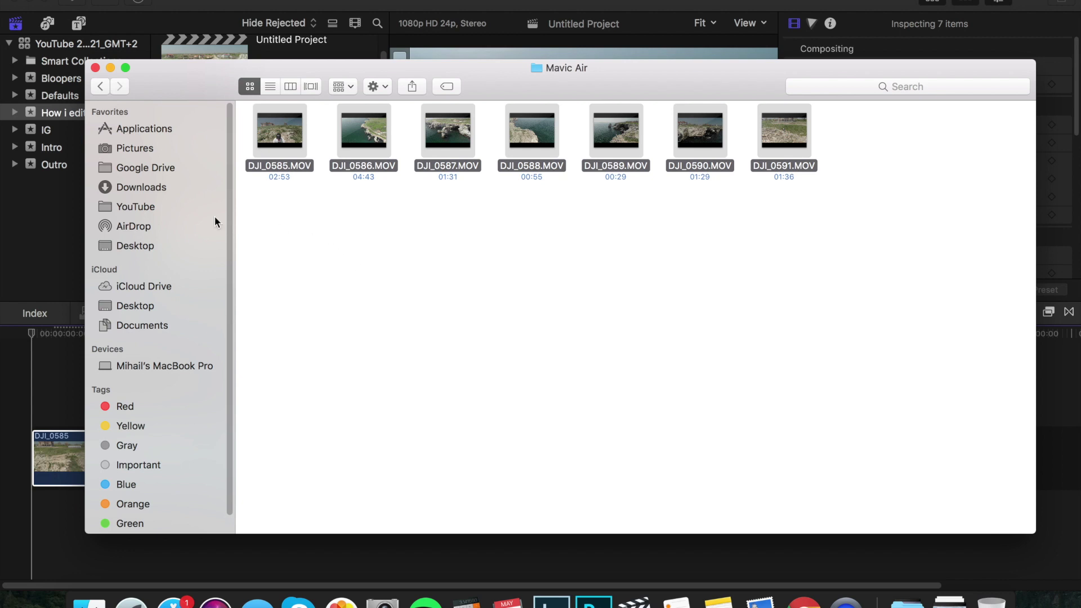
pyautogui.click(142, 209)
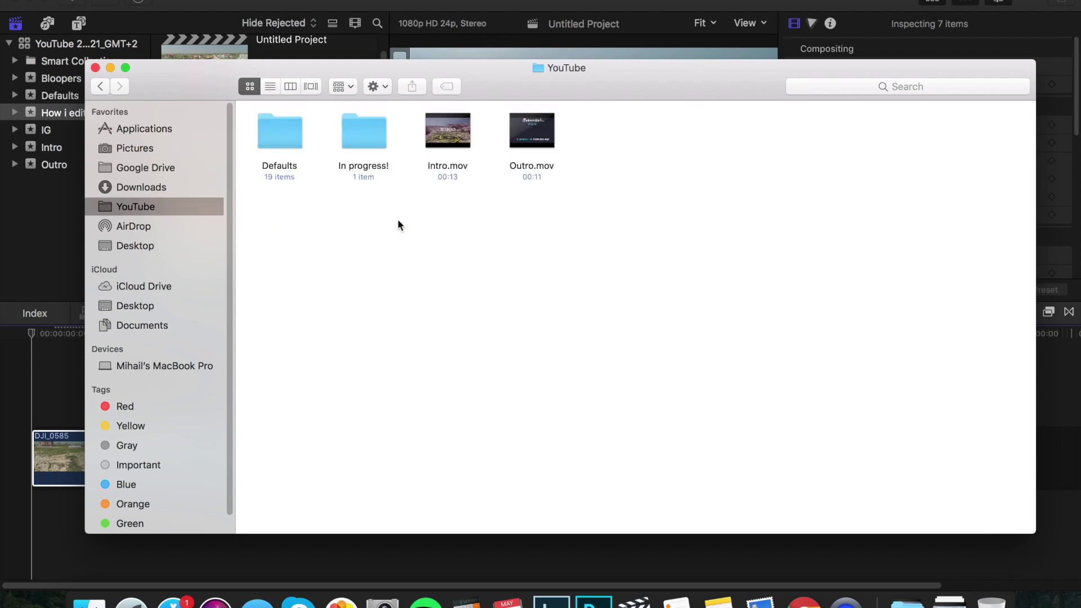
pyautogui.click(141, 188)
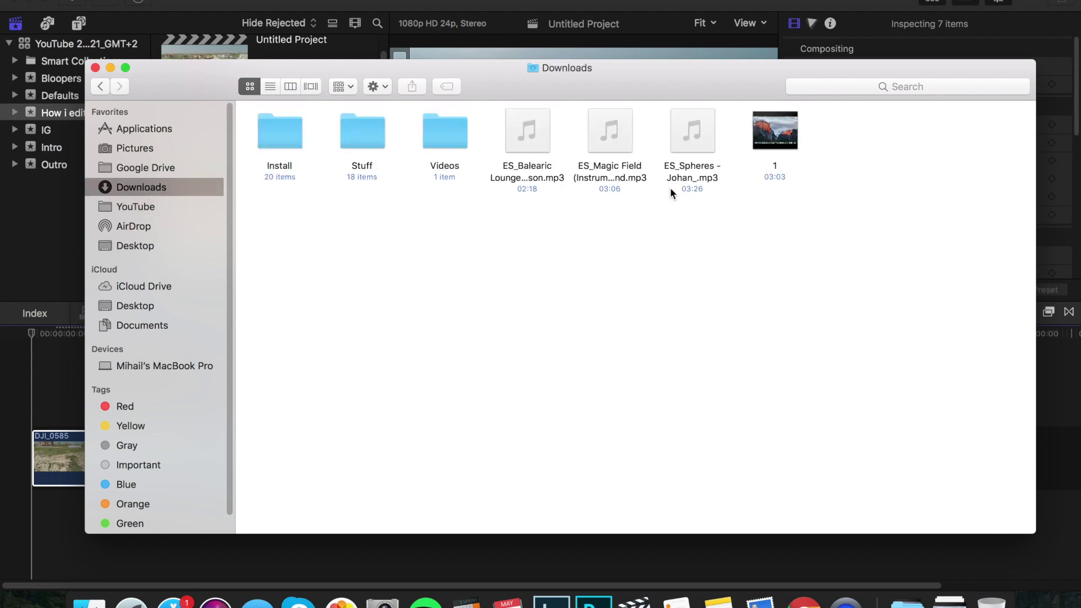
pyautogui.moveTo(647, 92); pyautogui.dragTo(789, 121)
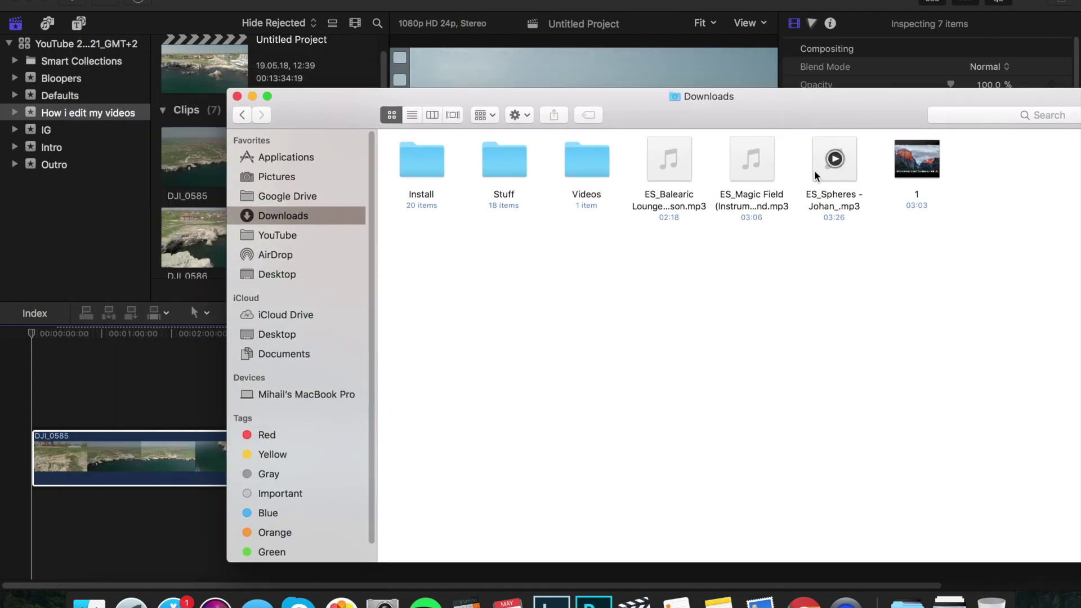
pyautogui.moveTo(816, 171); pyautogui.dragTo(80, 376)
pyautogui.moveTo(111, 500); pyautogui.dragTo(63, 495)
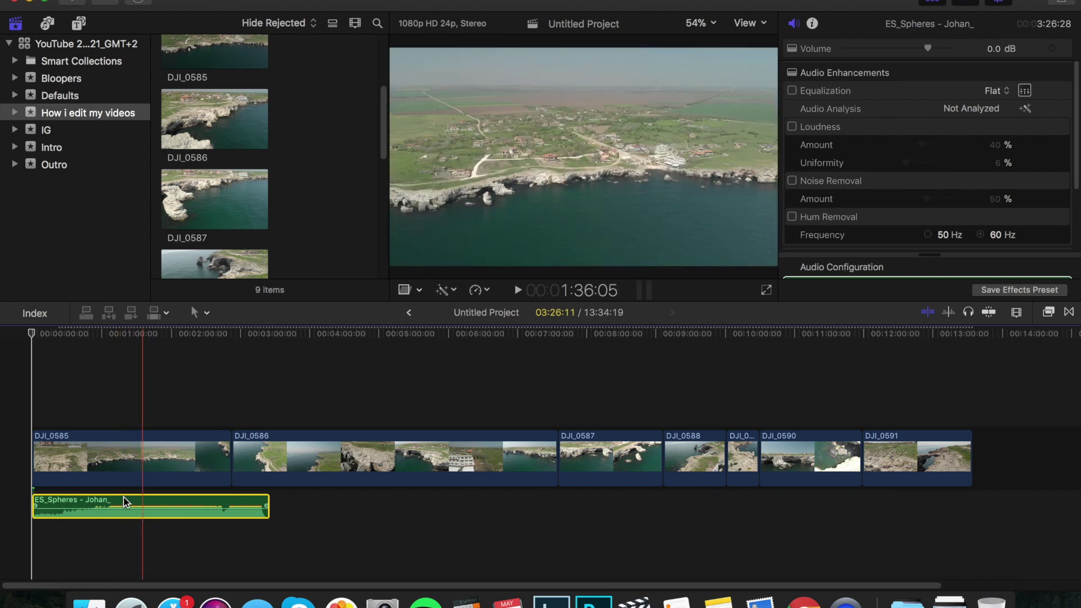
pyautogui.moveTo(124, 496); pyautogui.dragTo(37, 454)
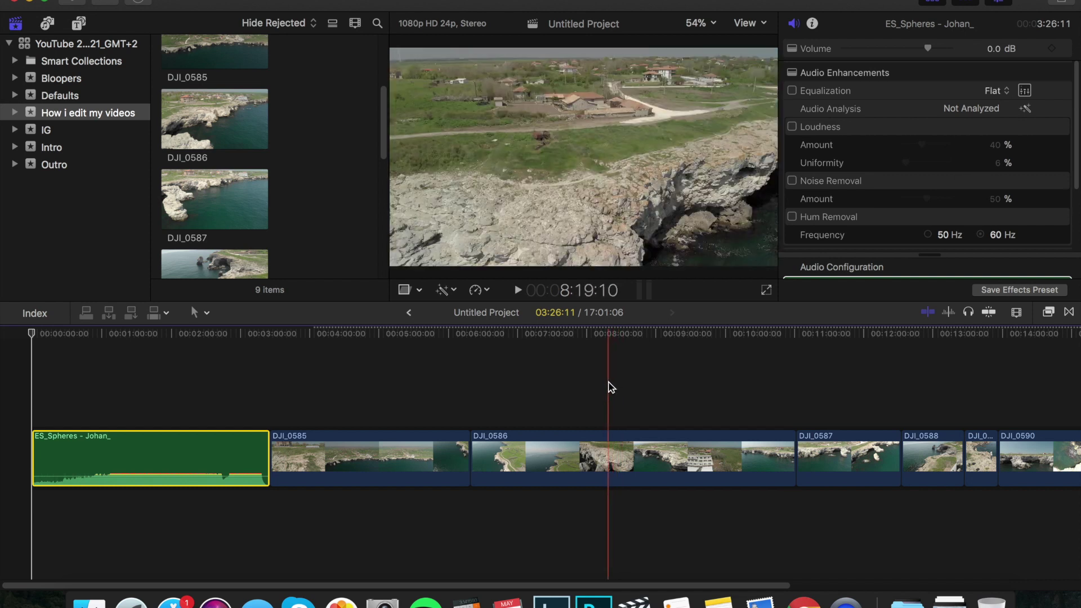
# Play the DJI_0586 footage in the timeline from about 8:16
pyautogui.click(607, 387)
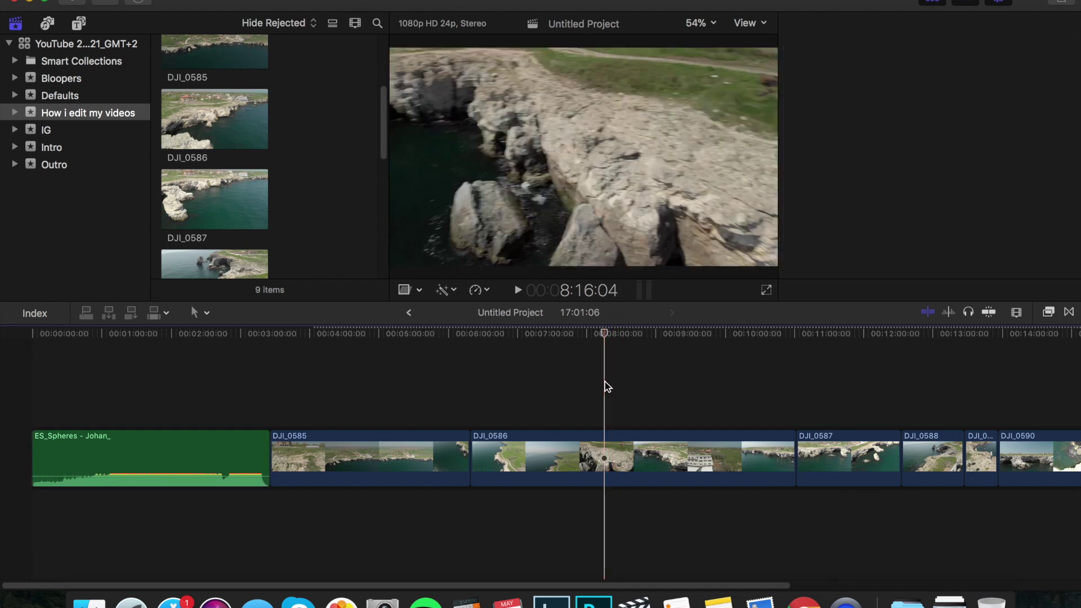
pyautogui.press('space')
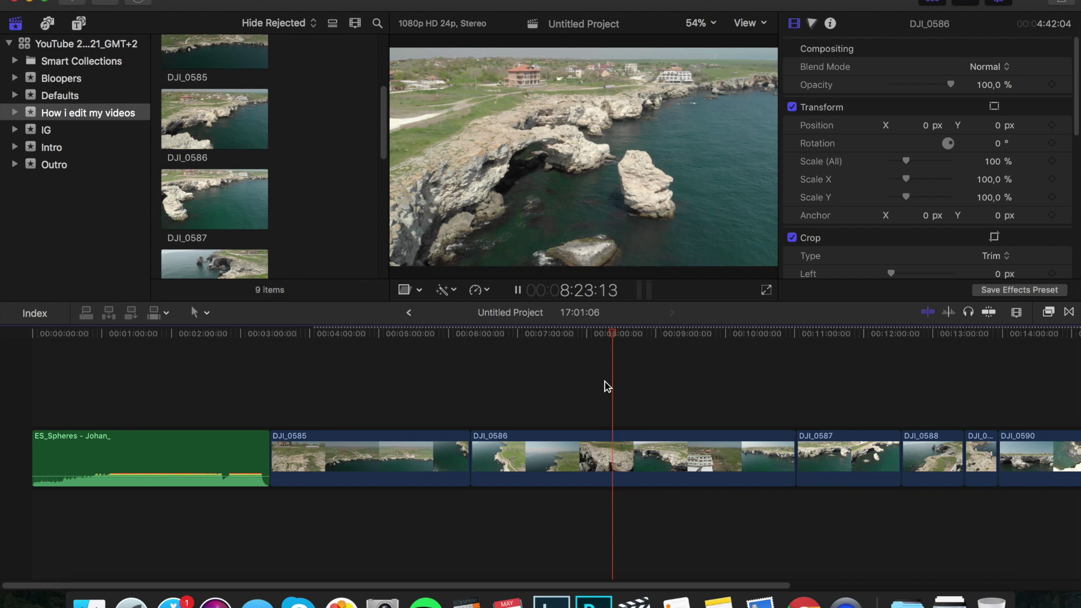
pyautogui.press('space')
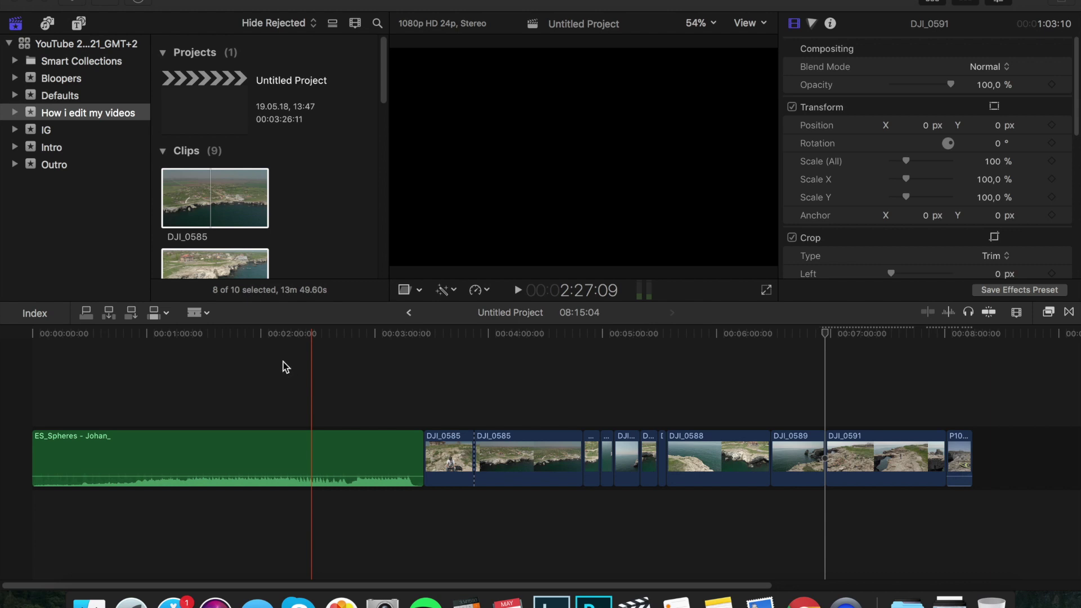
# Select the ES_Spheres audio clip in the timeline and turn off its Noise Removal
pyautogui.click(301, 385)
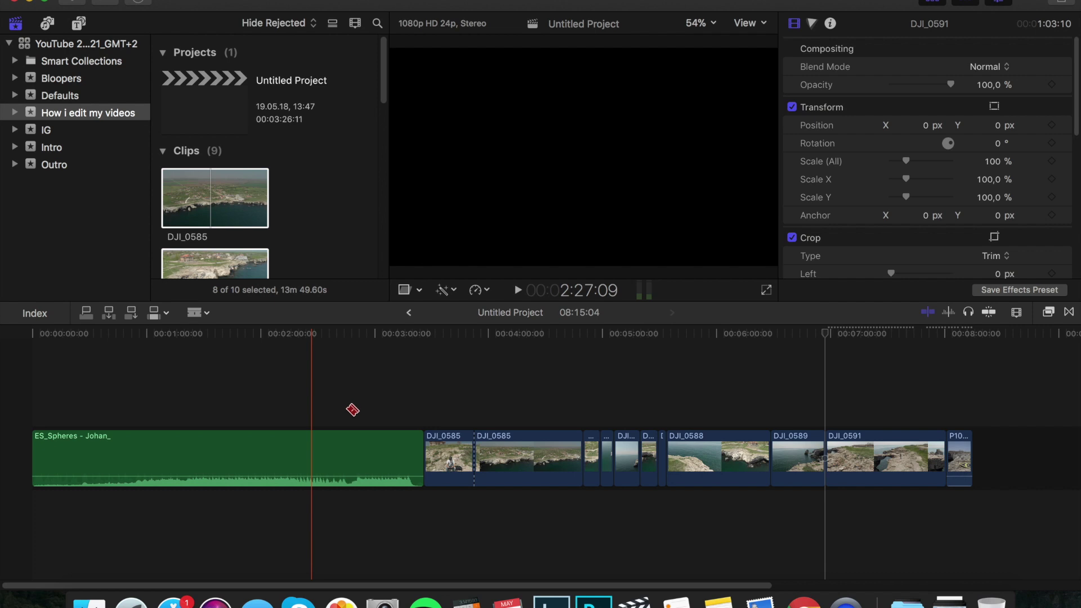
pyautogui.click(346, 406)
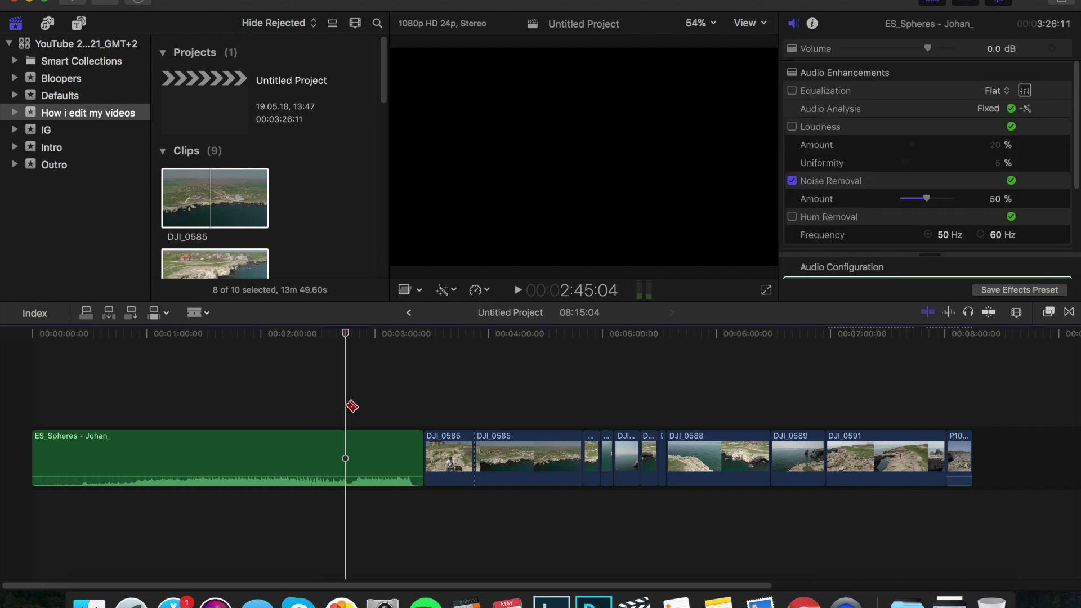
pyautogui.press('super+equal')
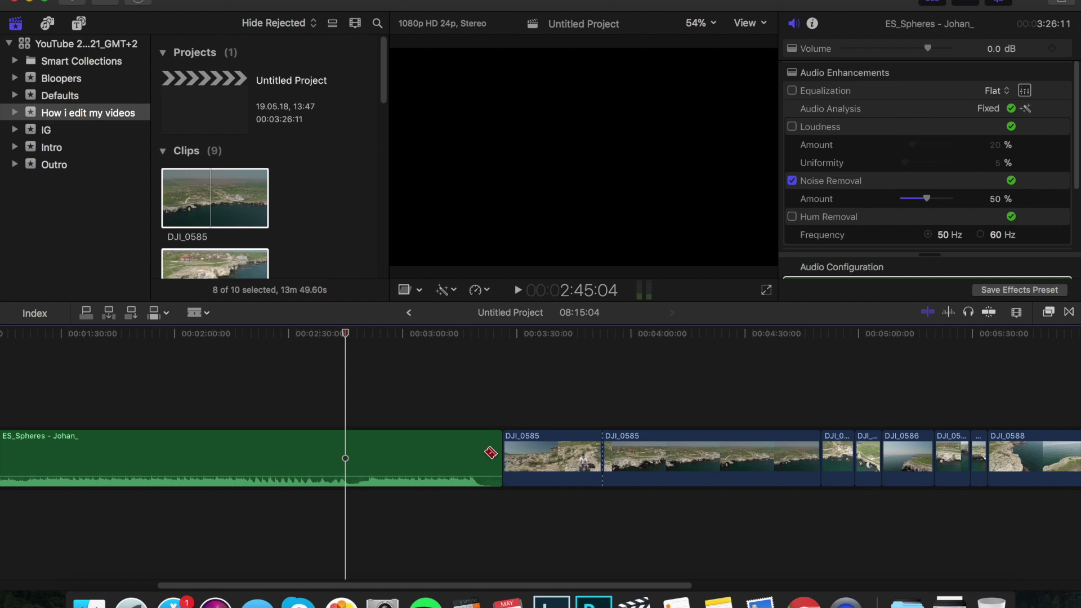
pyautogui.click(420, 451)
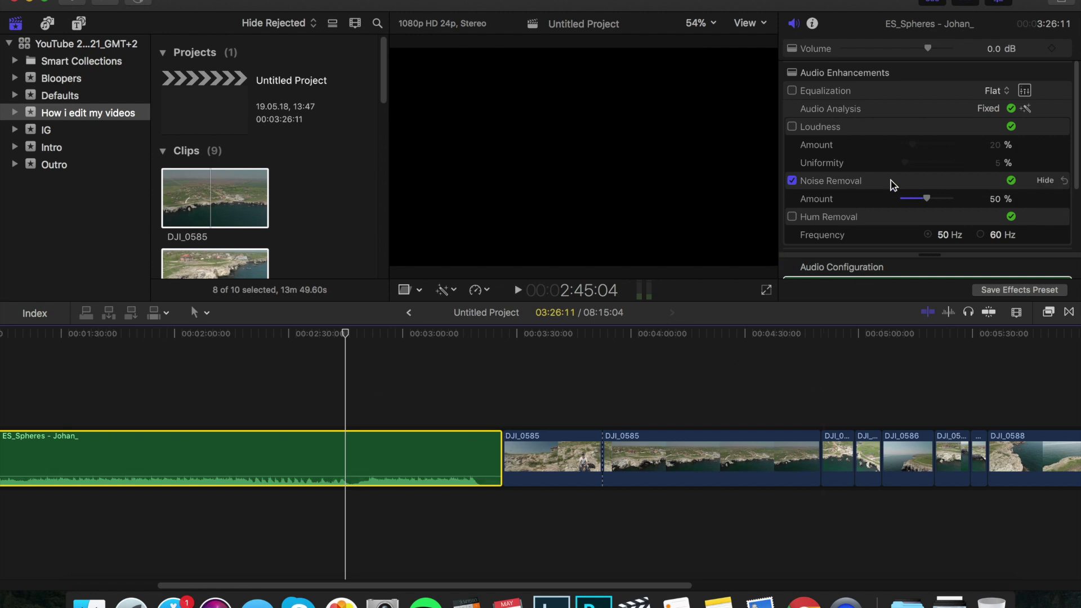
pyautogui.click(792, 181)
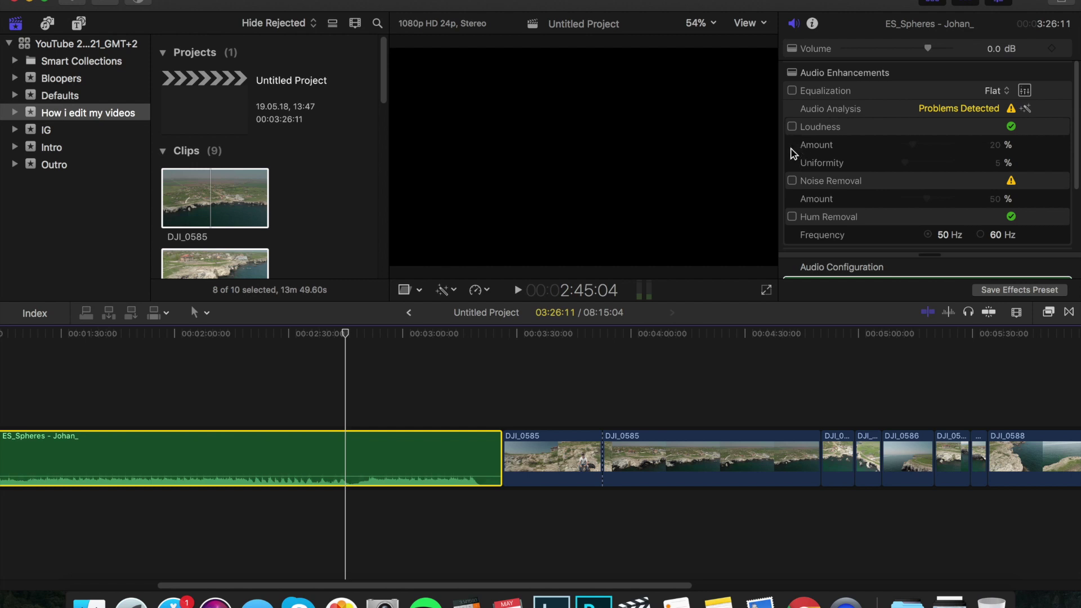
# Play the ES_Spheres clip from about 2:43 to about 2:53
pyautogui.hscroll(-5, 251, 582)
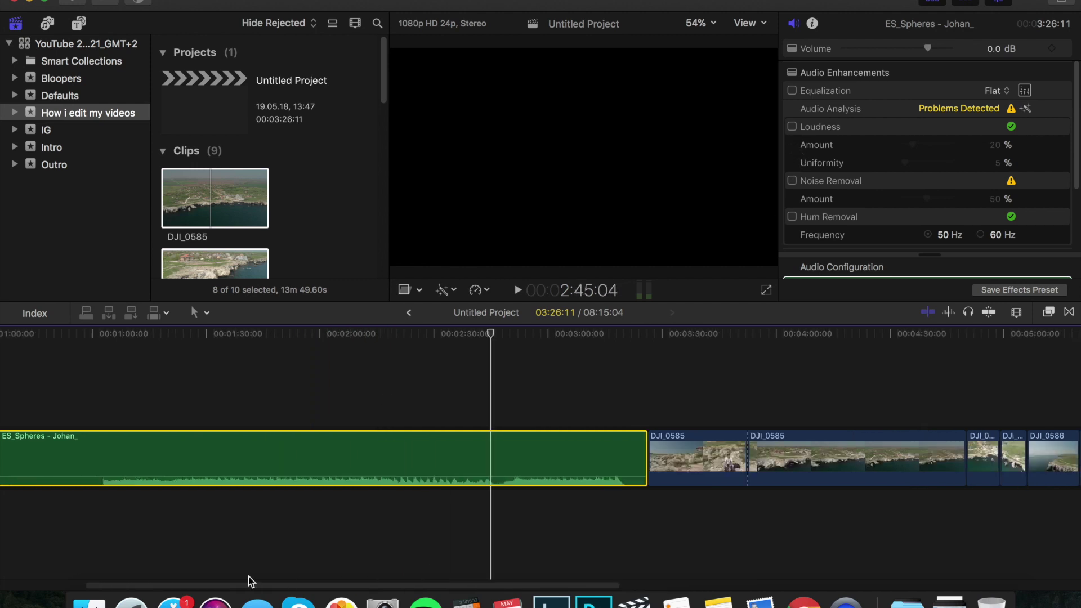
pyautogui.hscroll(-5, 251, 581)
pyautogui.hscroll(6, 169, 572)
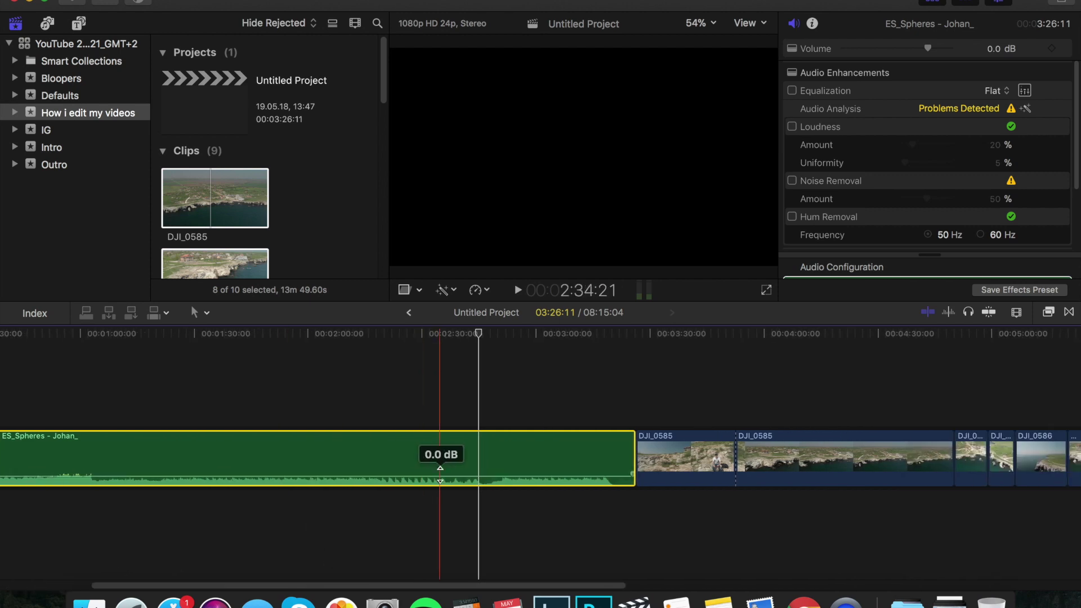
pyautogui.click(472, 400)
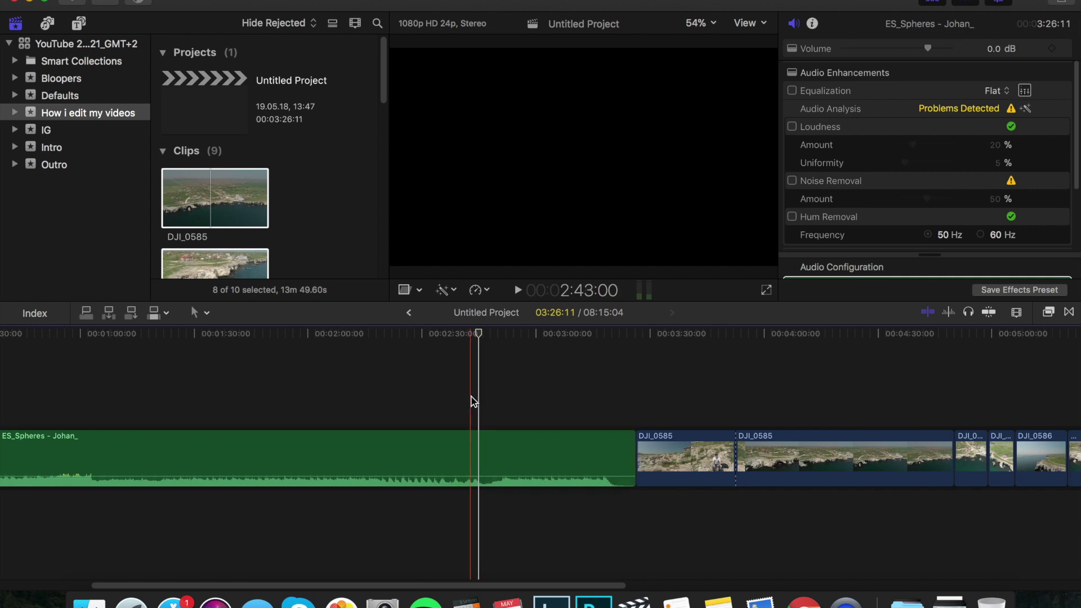
pyautogui.press('space')
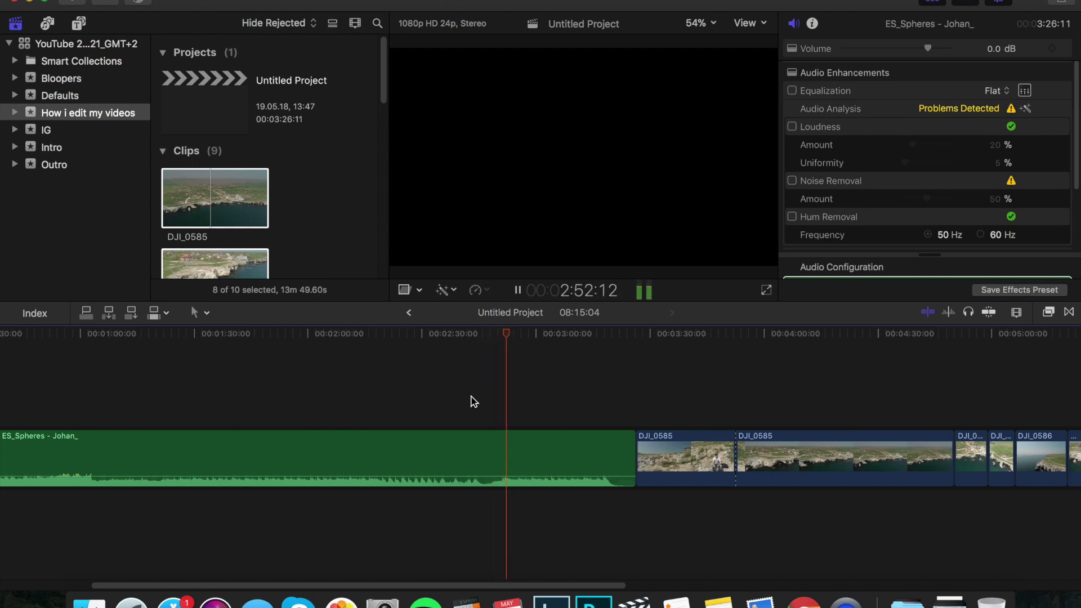
pyautogui.press('space')
# Cut the ES_Spheres clip with the Blade tool at about 2:45:23 and delete the part before the cut
pyautogui.press('super+equal')
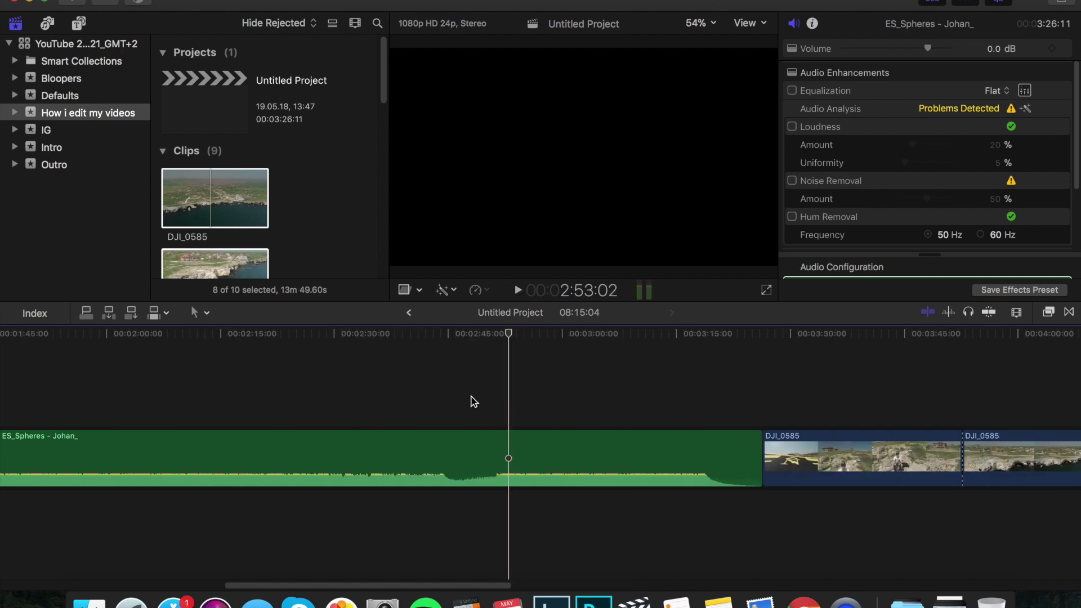
pyautogui.press('b')
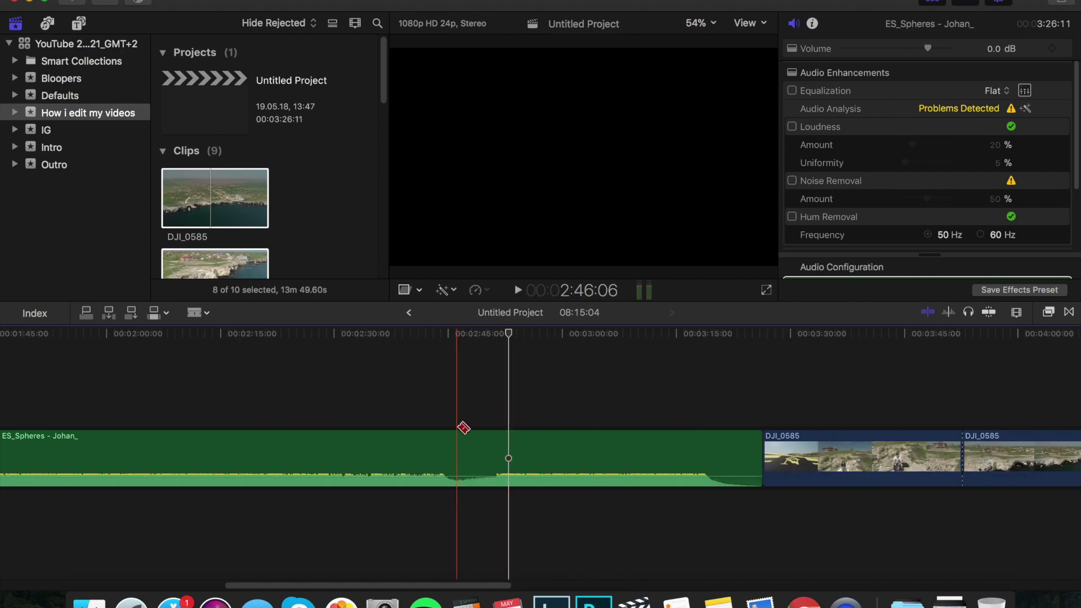
pyautogui.click(456, 464)
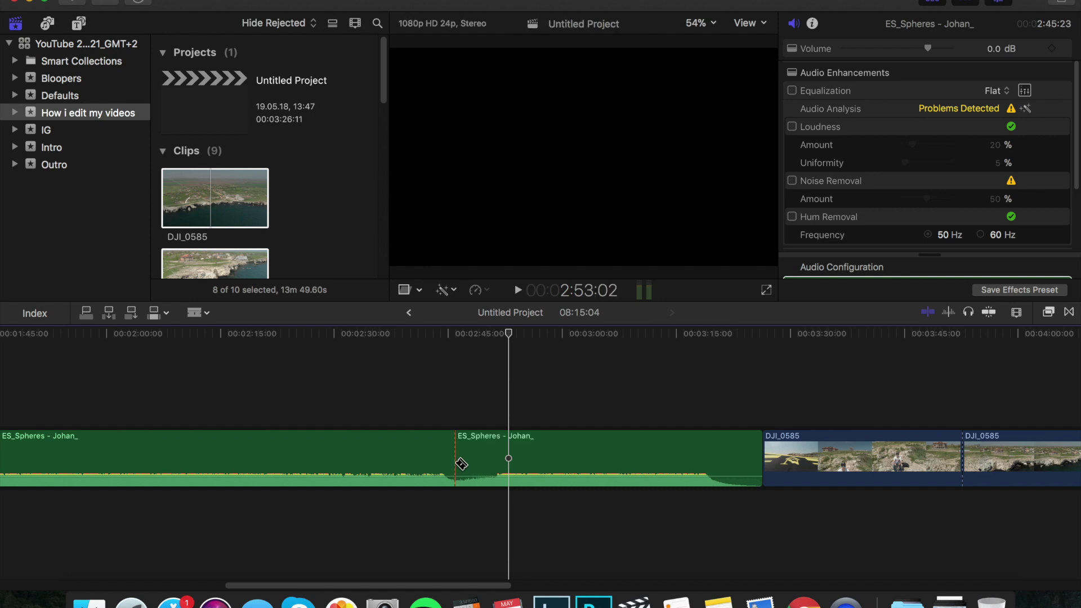
pyautogui.press('a')
pyautogui.click(361, 461)
pyautogui.press('Delete')
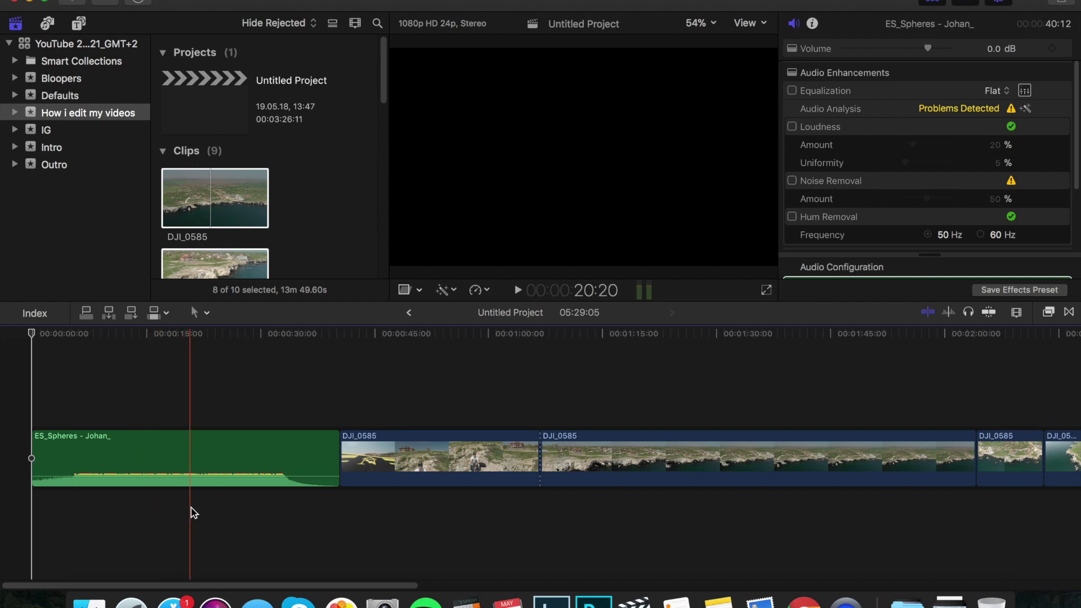
# Lower the volume of the remaining ES_Spheres clip to -5.0 dB, turning skimming off for the adjustment and back on
pyautogui.moveTo(104, 470)
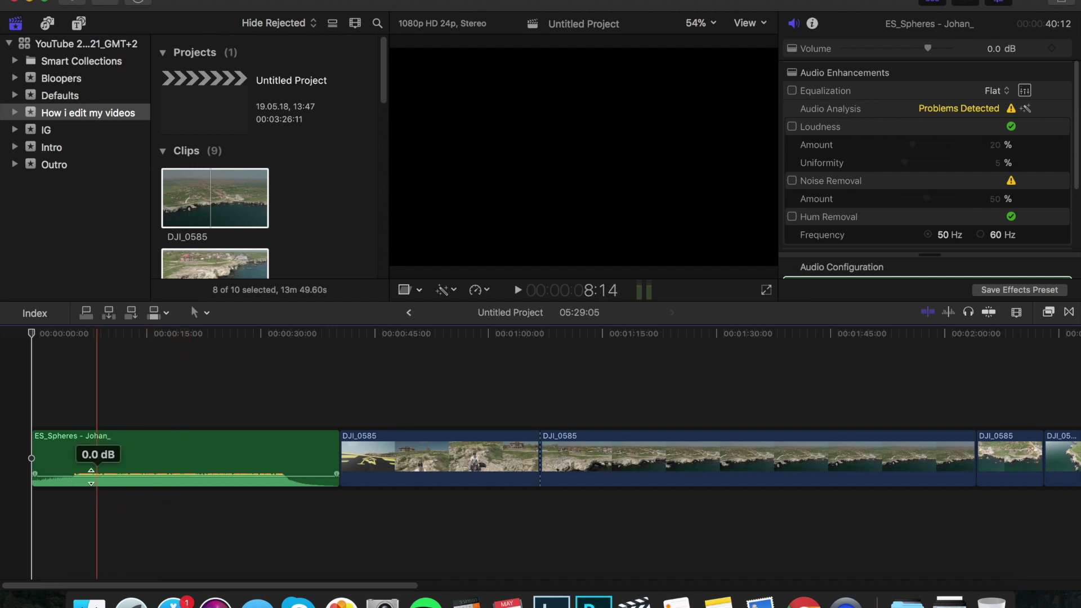
pyautogui.hotkey('ctrl', '=')
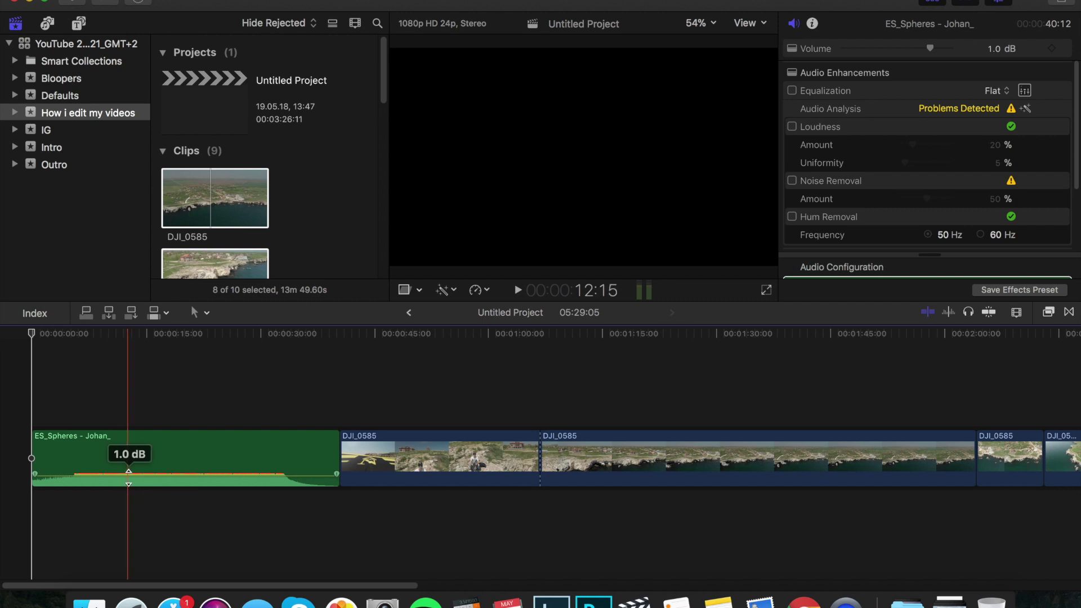
pyautogui.press('s')
pyautogui.moveTo(126, 478); pyautogui.dragTo(123, 480)
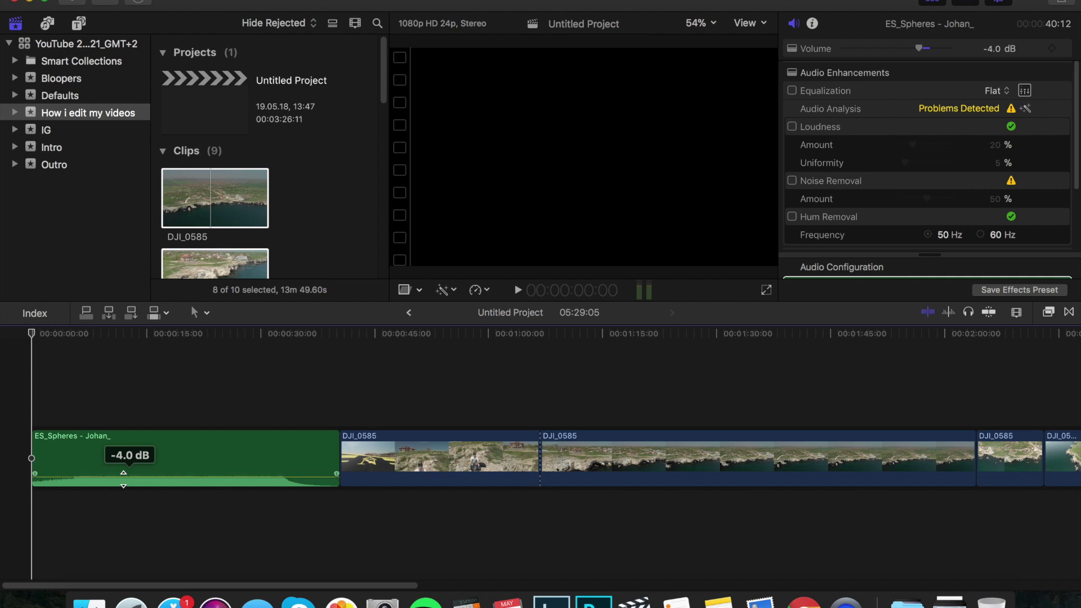
pyautogui.moveTo(121, 478); pyautogui.dragTo(121, 479)
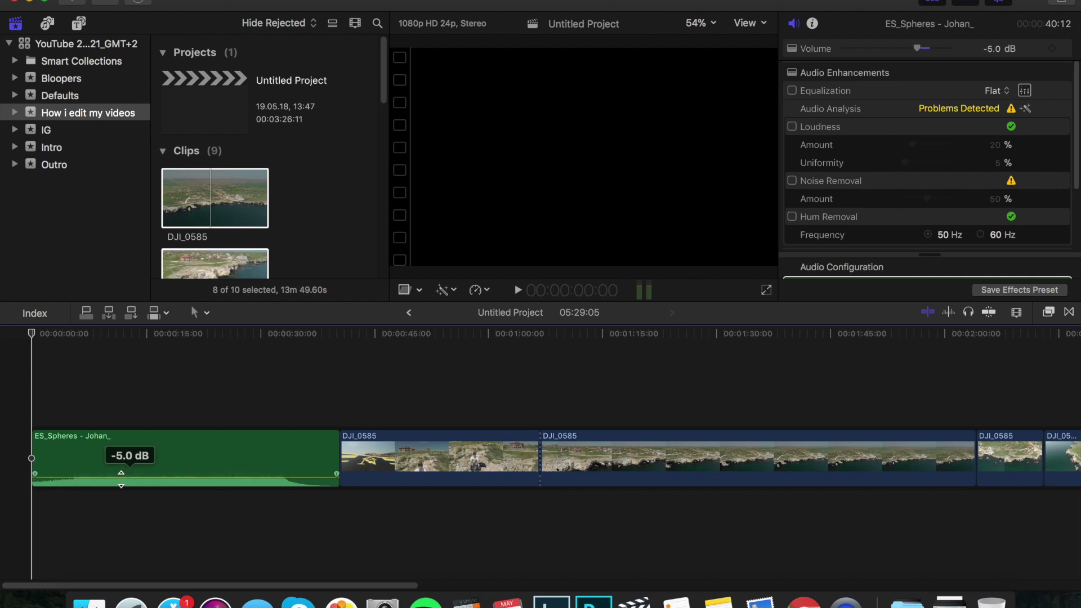
pyautogui.press('s')
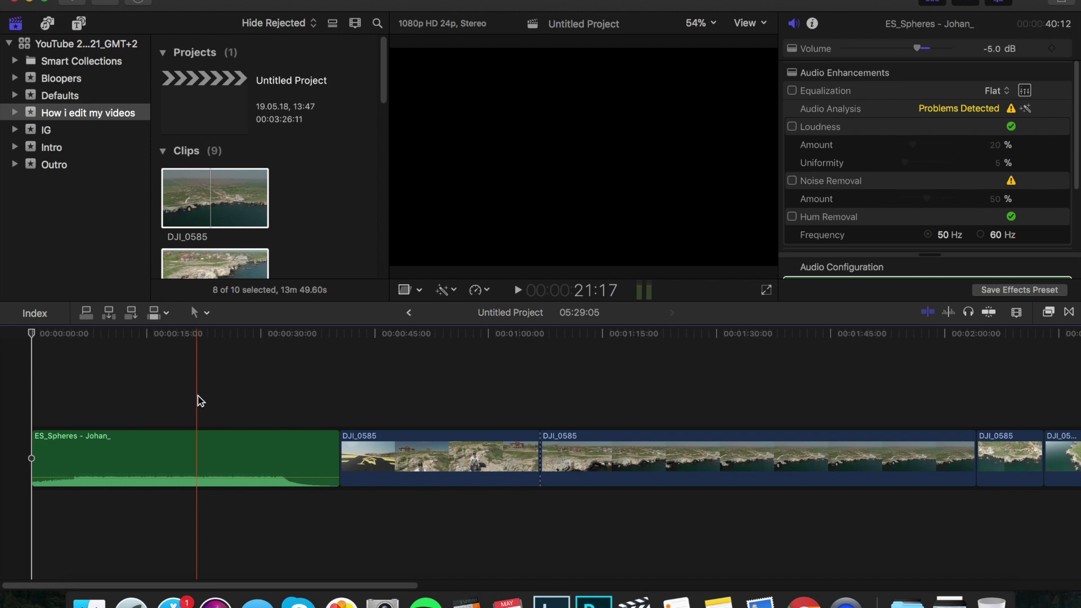
# Play the opening seconds of the ES_Spheres music from the start of the timeline, twice
pyautogui.click(23, 401)
pyautogui.press('space')
pyautogui.press('super+equal')
pyautogui.press('super+equal')
pyautogui.press('super+minus')
pyautogui.press('super+minus')
pyautogui.press('super+minus')
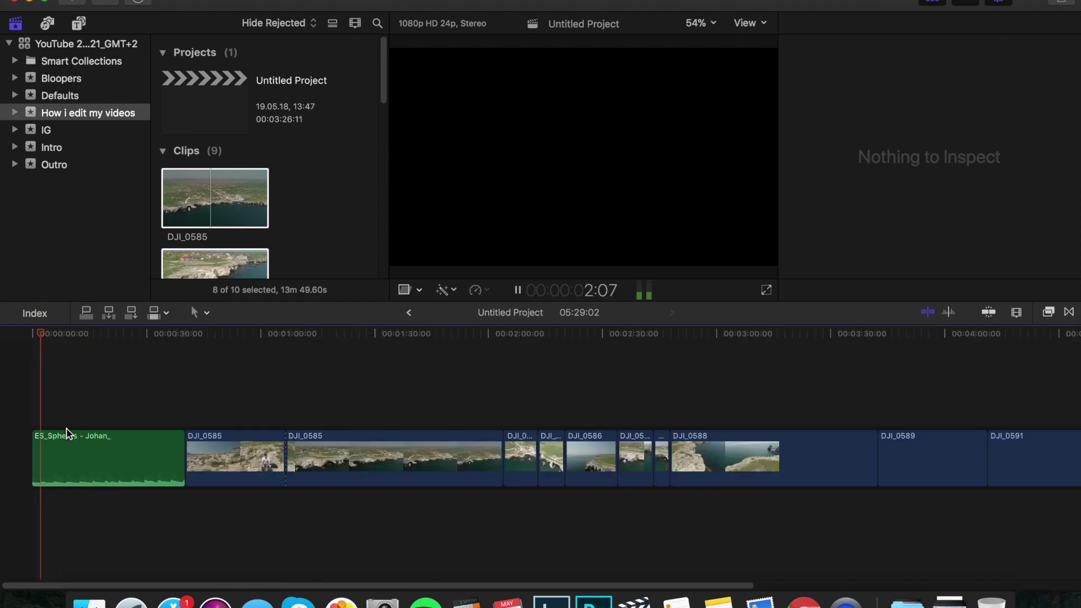
pyautogui.click(66, 432)
pyautogui.press('space')
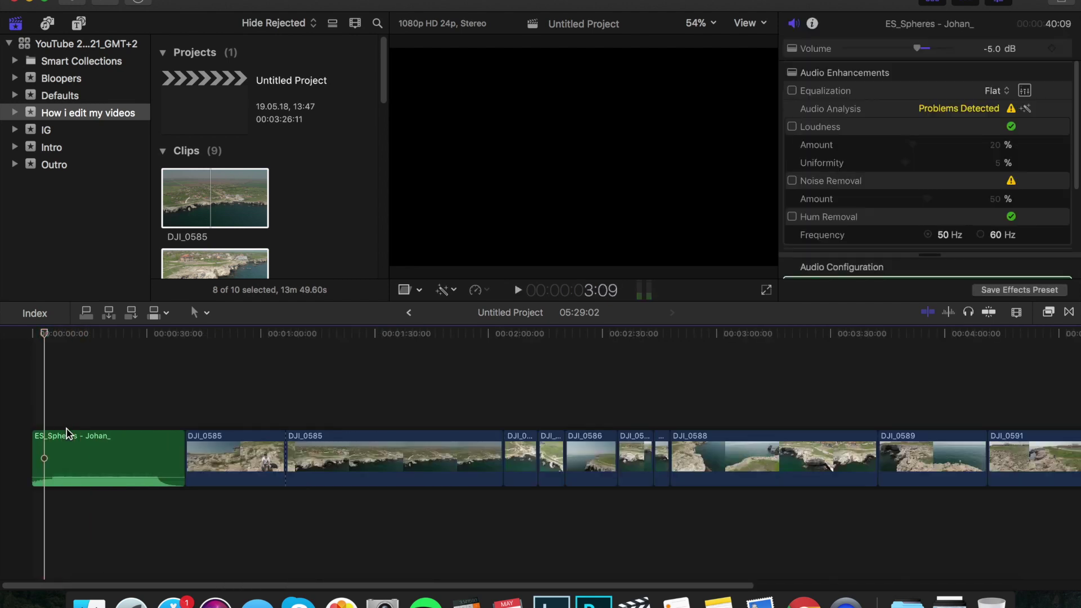
pyautogui.press('Home')
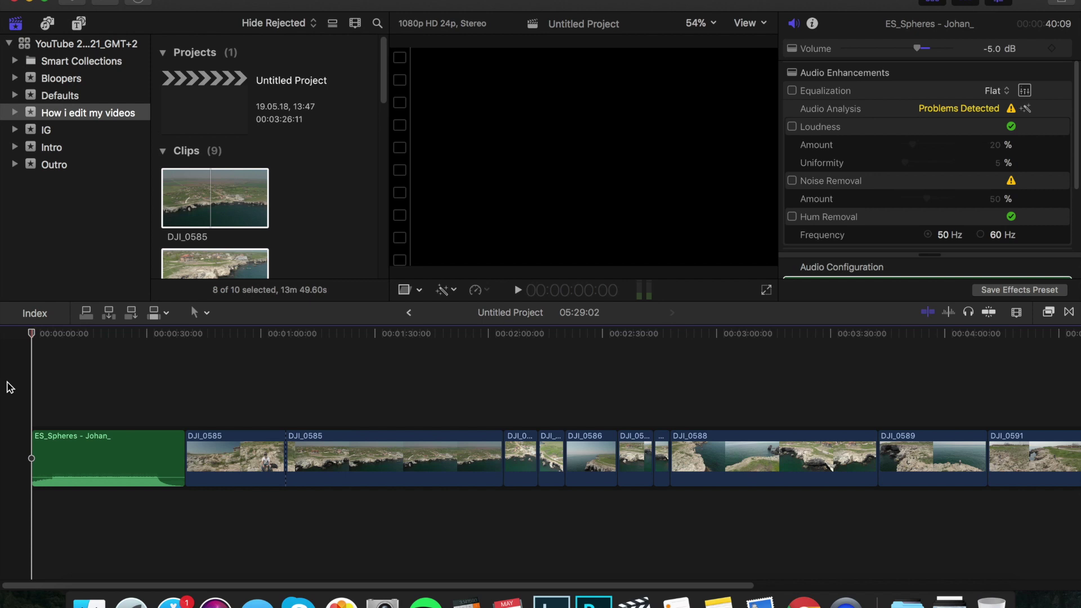
pyautogui.press('space')
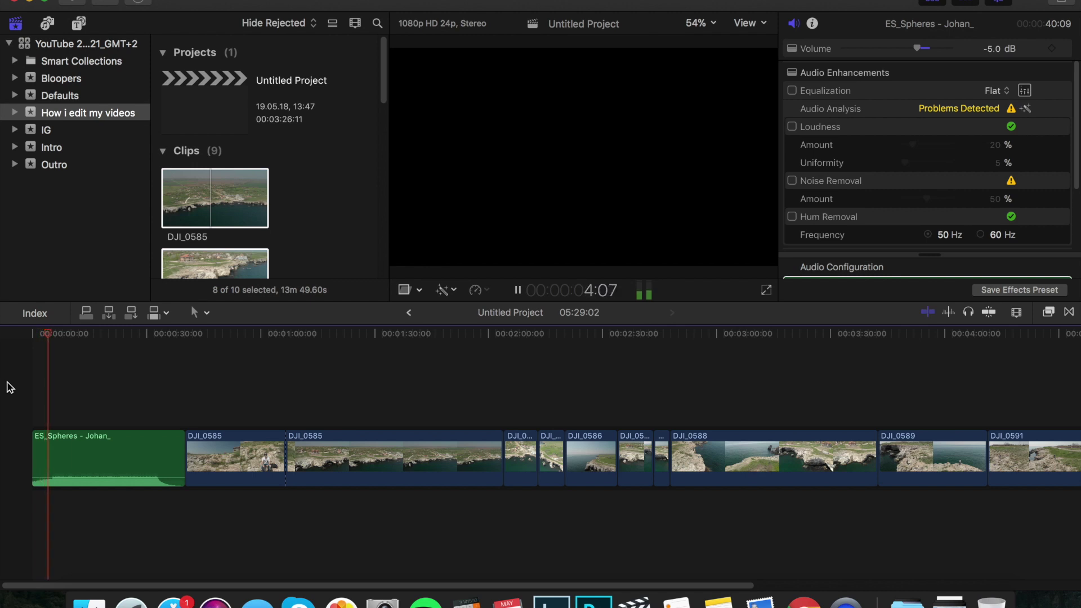
pyautogui.press('space')
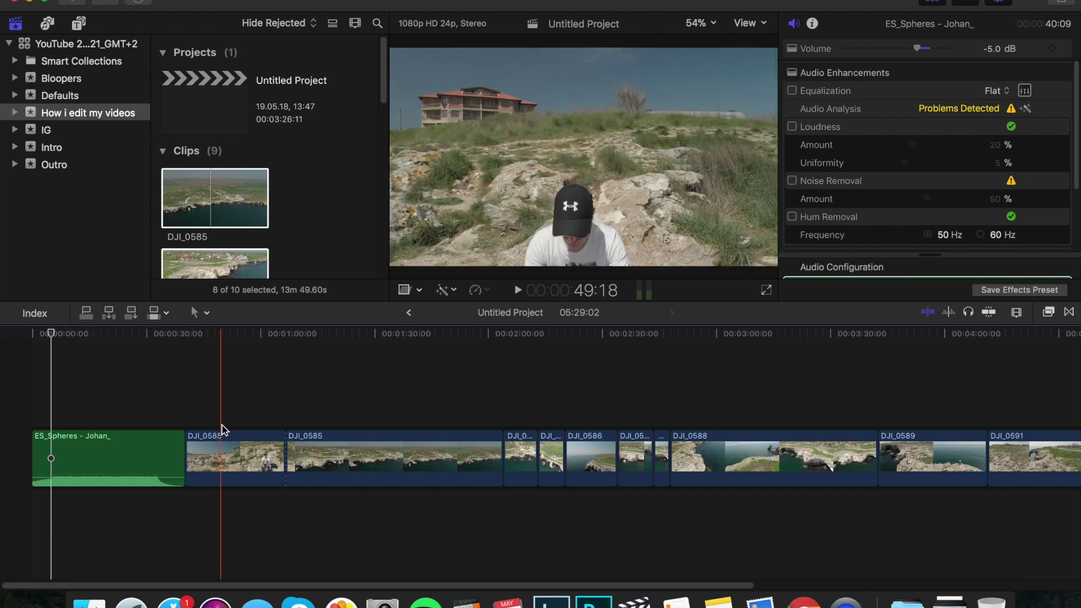
# Move the P1020161 clip from the end of the timeline to above the start of the ES_Spheres music
pyautogui.press('super+minus')
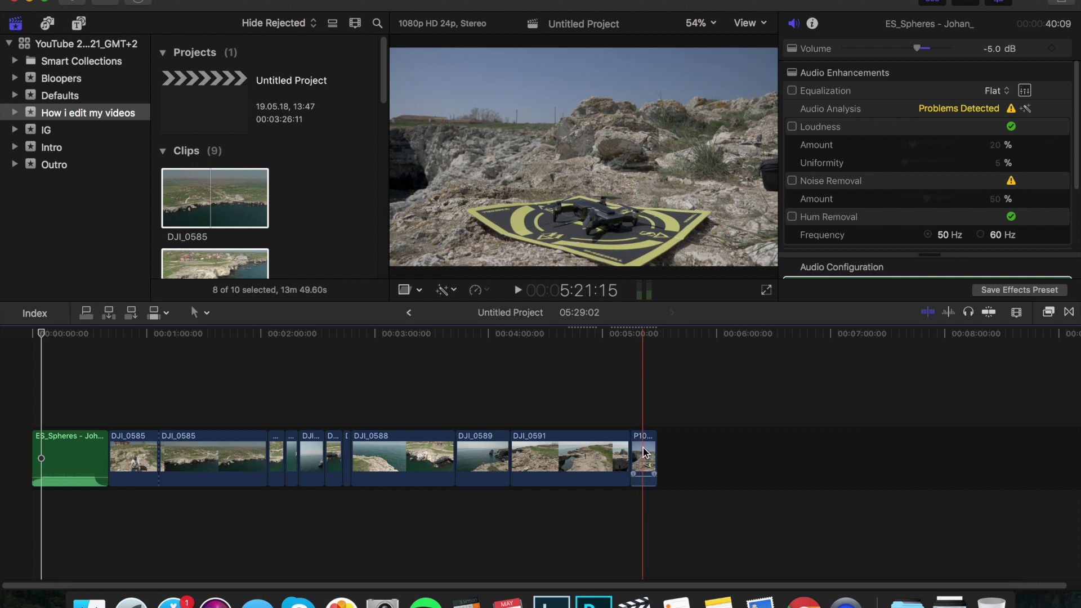
pyautogui.moveTo(644, 452); pyautogui.dragTo(17, 391)
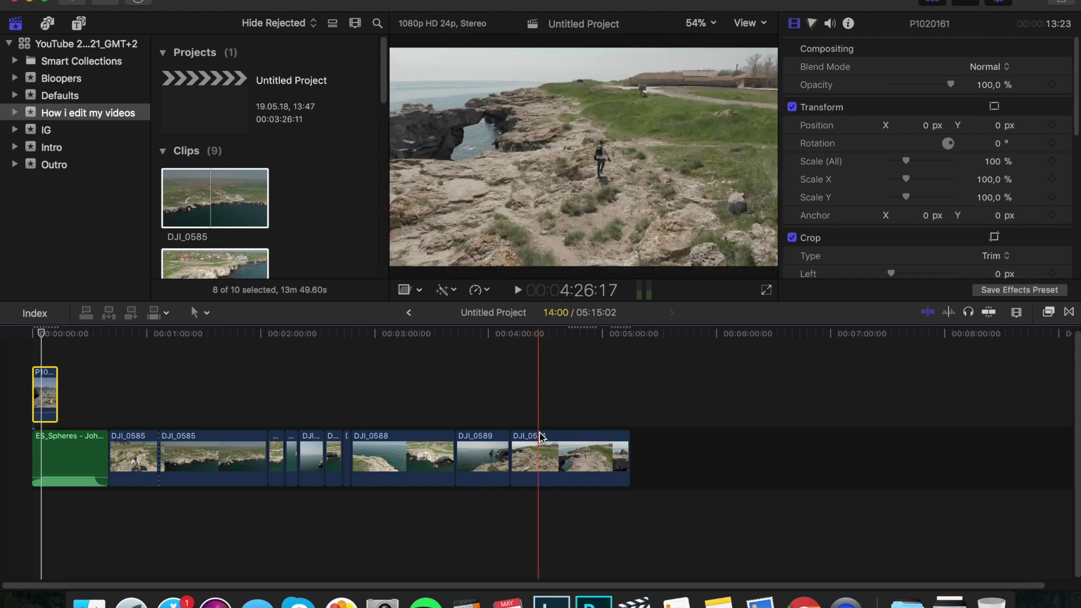
# Cut the last DJI_0591 clip at about 4:59 with the Blade tool and move its end part above the timeline's start
pyautogui.press('p')
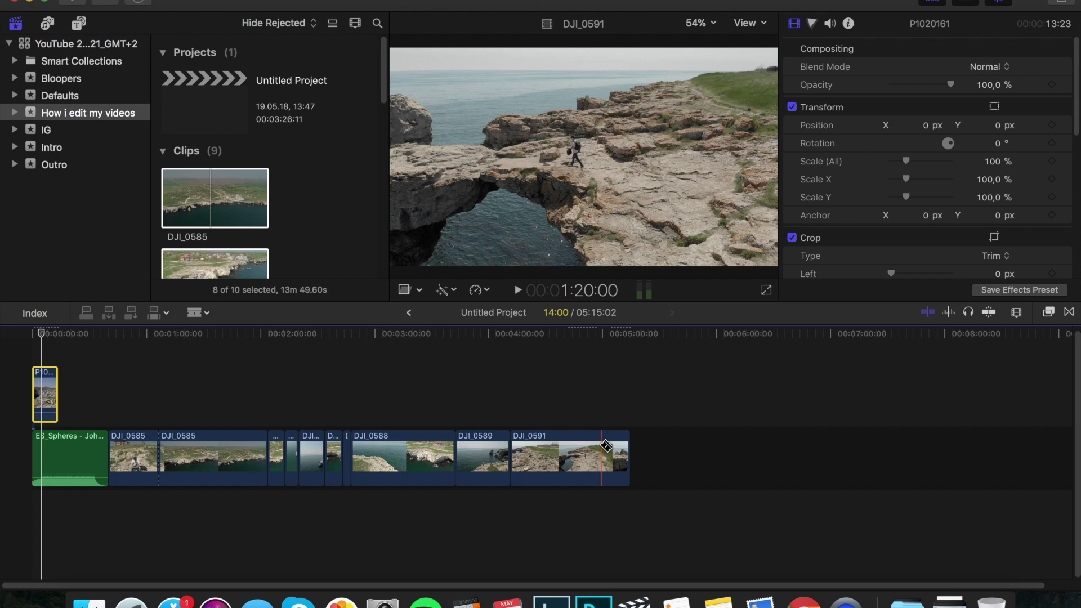
pyautogui.click(601, 446)
pyautogui.press('a')
pyautogui.click(614, 450)
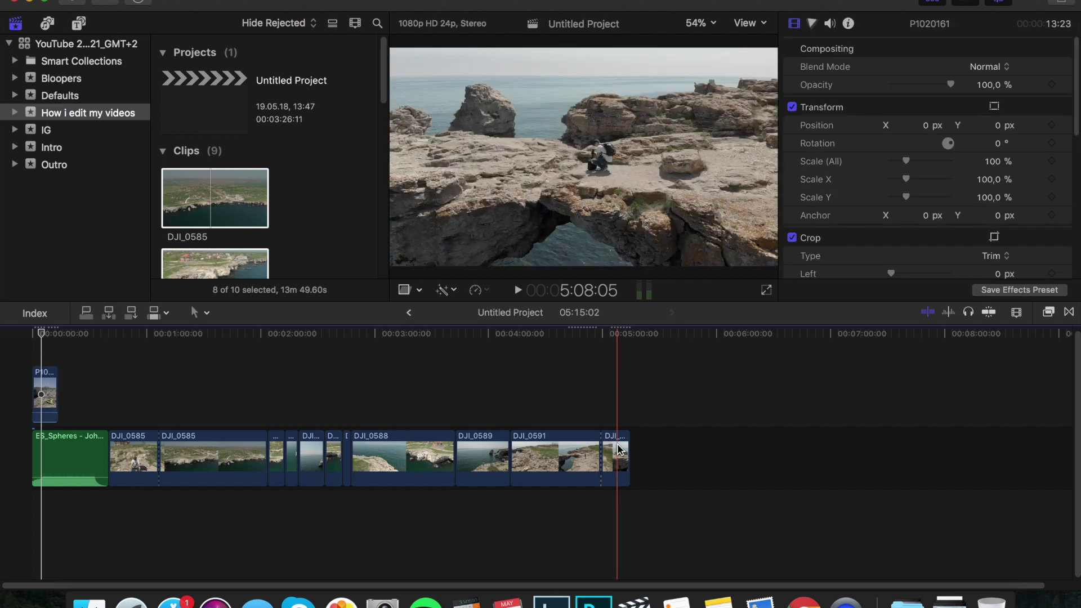
pyautogui.moveTo(613, 450); pyautogui.dragTo(24, 369)
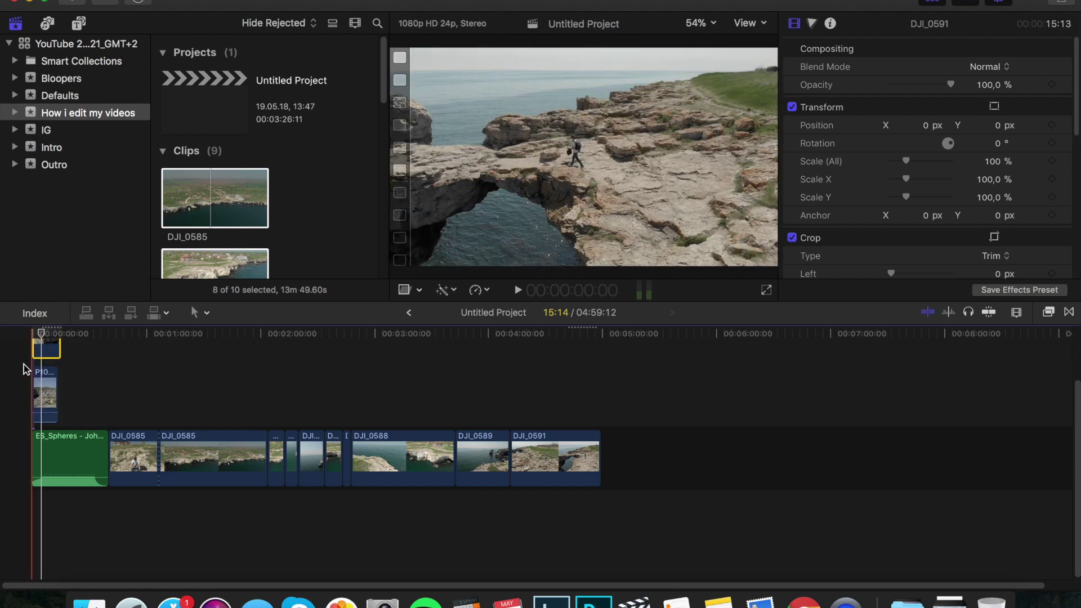
# Move the P1020161 clip above the music so that it starts at about 18 seconds
pyautogui.press('super+equal')
pyautogui.press('super+equal')
pyautogui.press('super+equal')
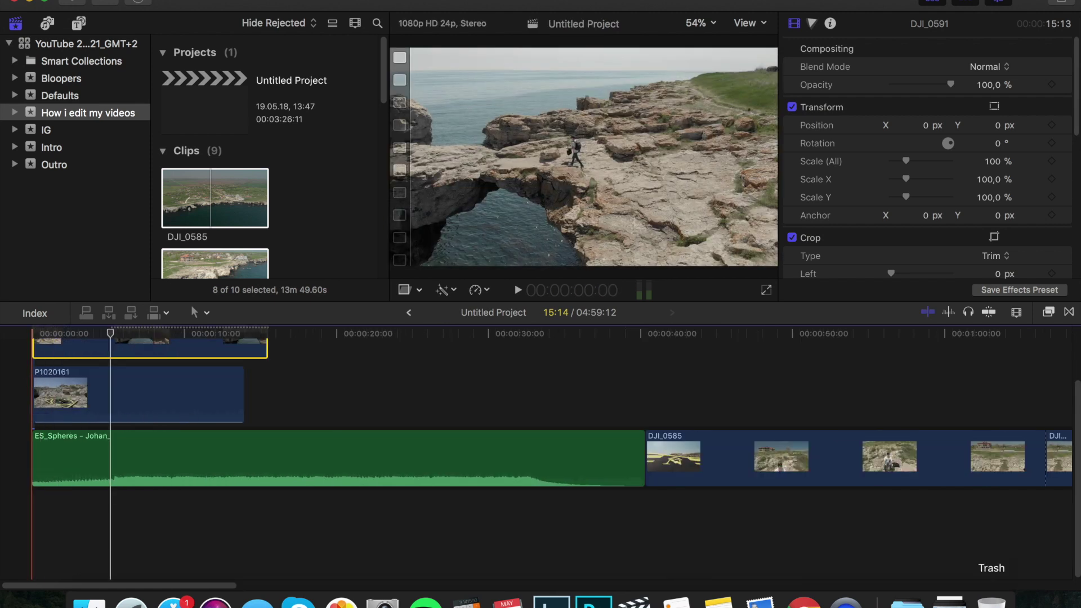
pyautogui.scroll(2, 137, 430)
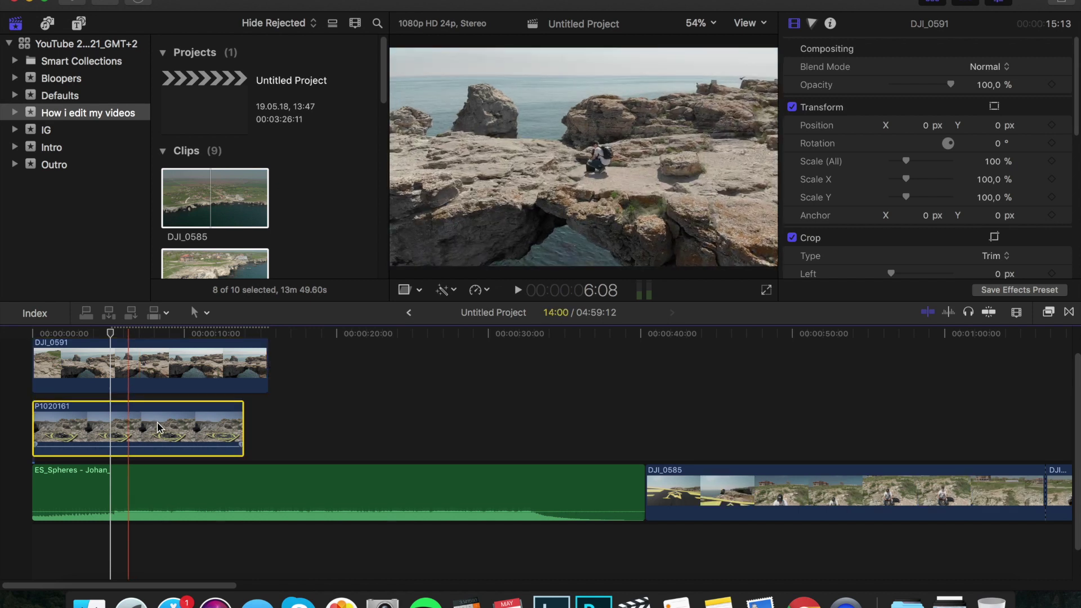
pyautogui.moveTo(208, 422); pyautogui.dragTo(483, 405)
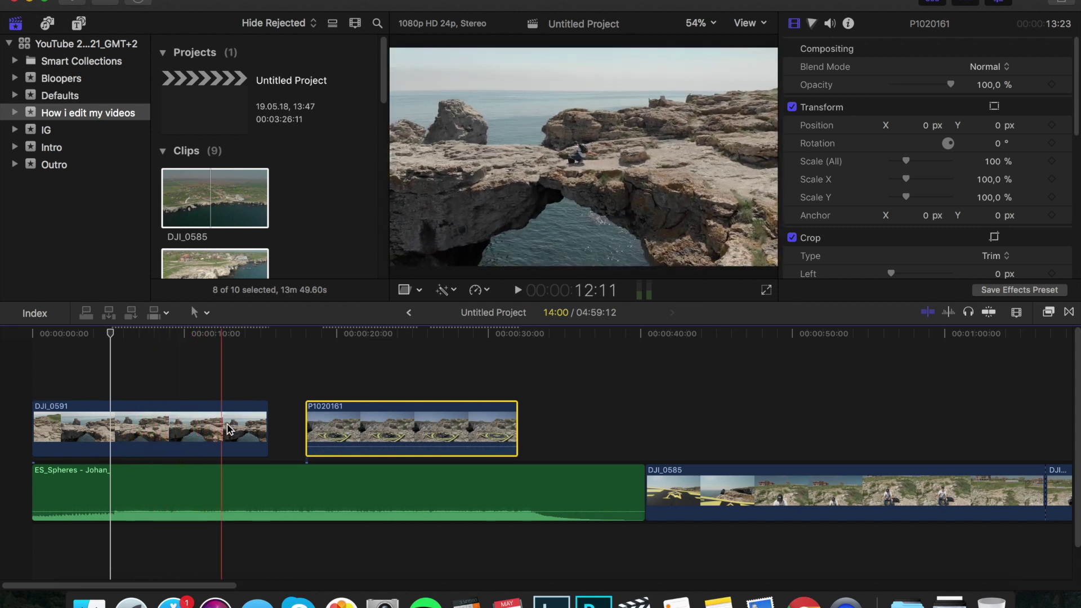
# Cut the DJI_0591 clip above the music at about 2 and 5 seconds with the Blade tool
pyautogui.press('t')
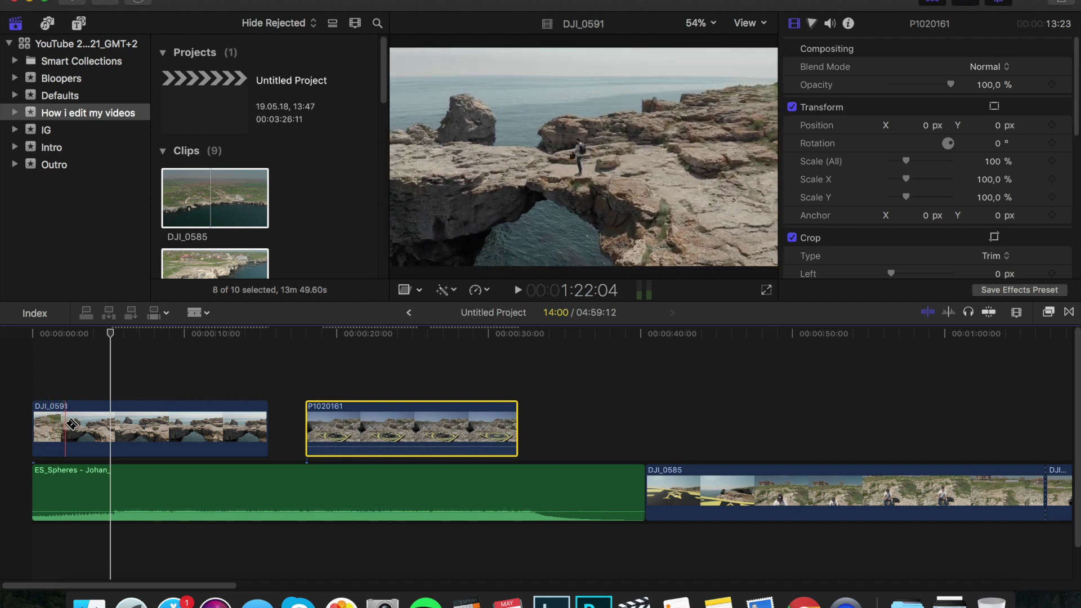
pyautogui.click(67, 424)
pyautogui.press('super+4')
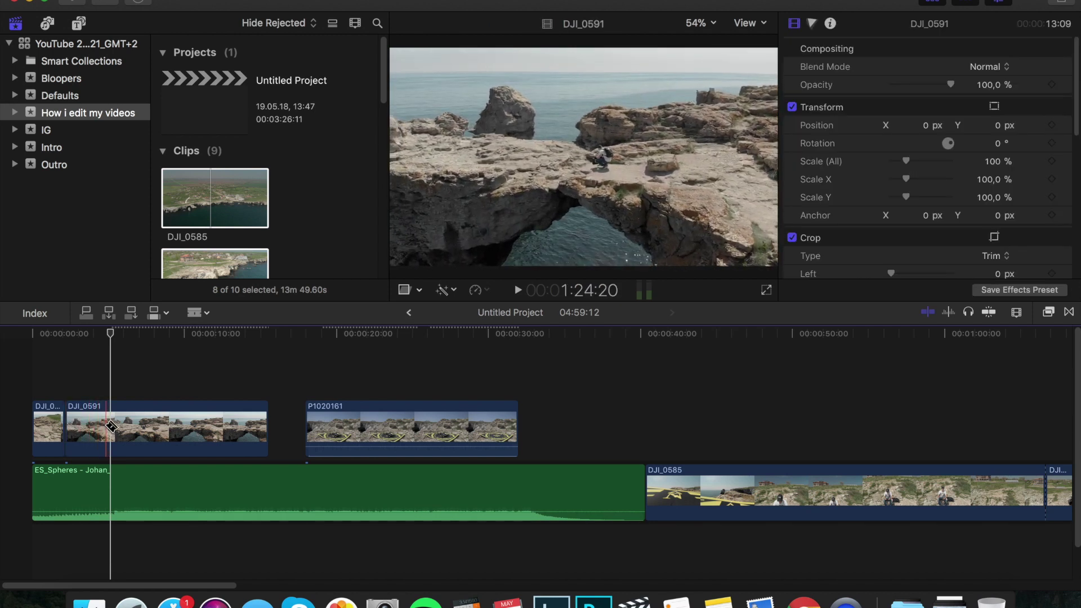
pyautogui.click(107, 427)
pyautogui.press('a')
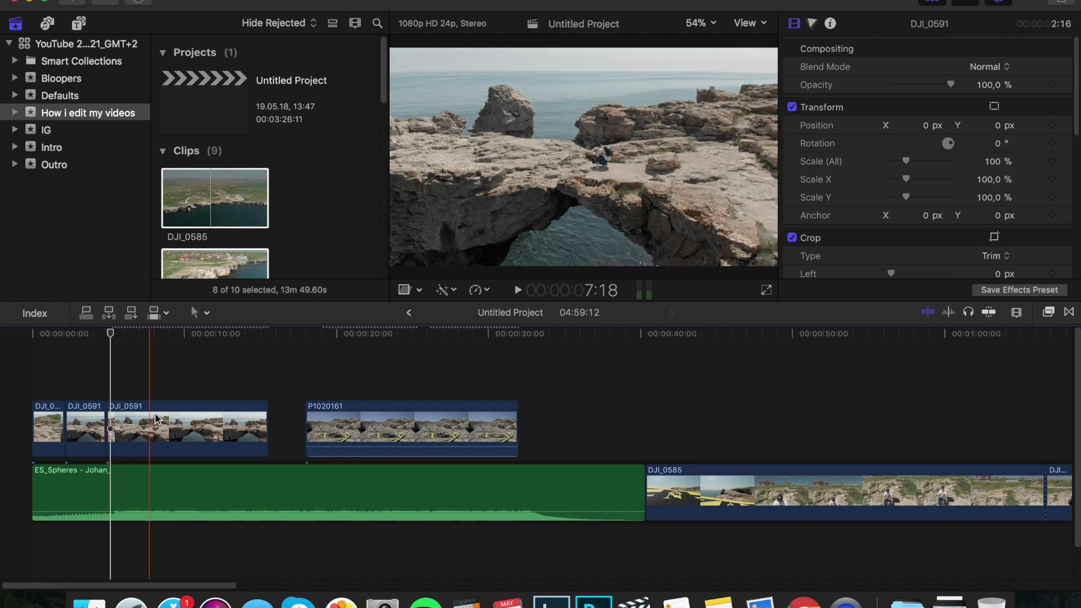
# Delete the first and last pieces of the cut DJI_0591 clip and move the middle piece to the timeline's start
pyautogui.click(156, 419)
pyautogui.press('Delete')
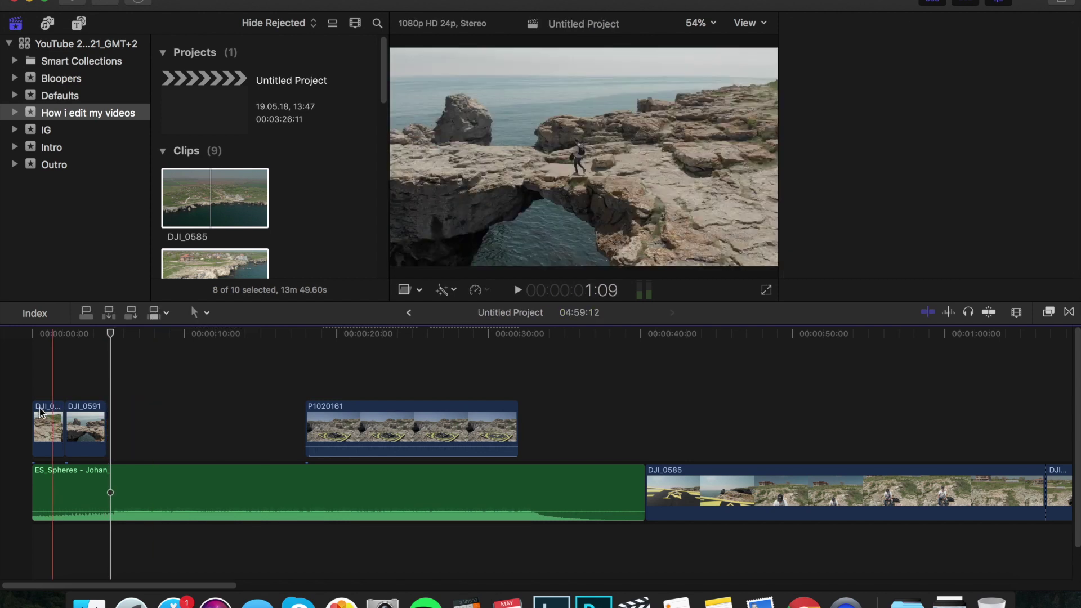
pyautogui.click(46, 414)
pyautogui.press('Delete')
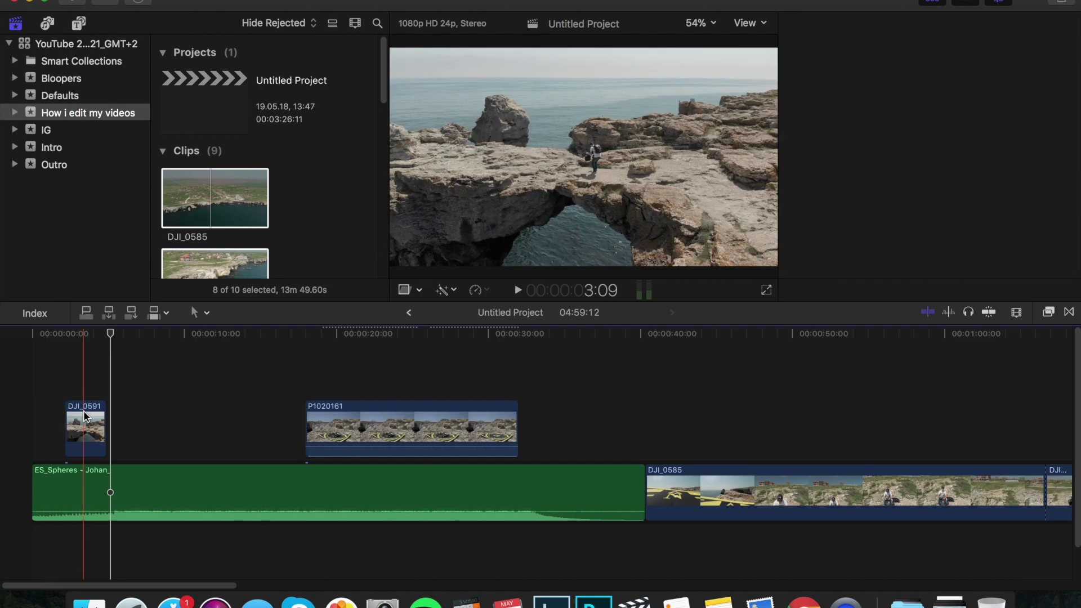
pyautogui.moveTo(69, 417); pyautogui.dragTo(37, 417)
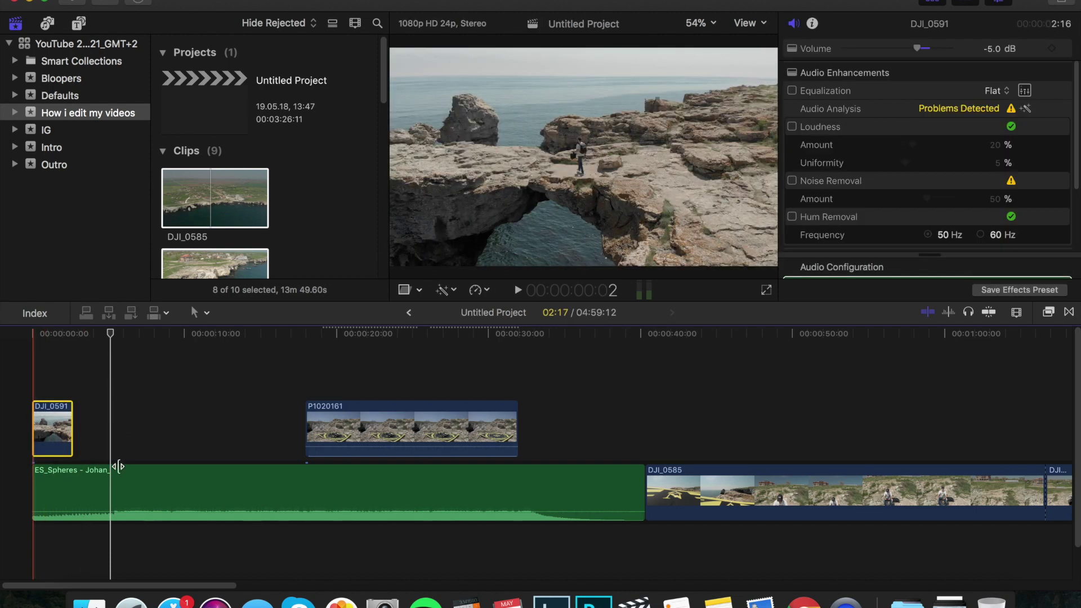
# Place the playhead at about 5:10 on the ES_Spheres clip and play the music from there
pyautogui.moveTo(107, 336); pyautogui.dragTo(102, 338)
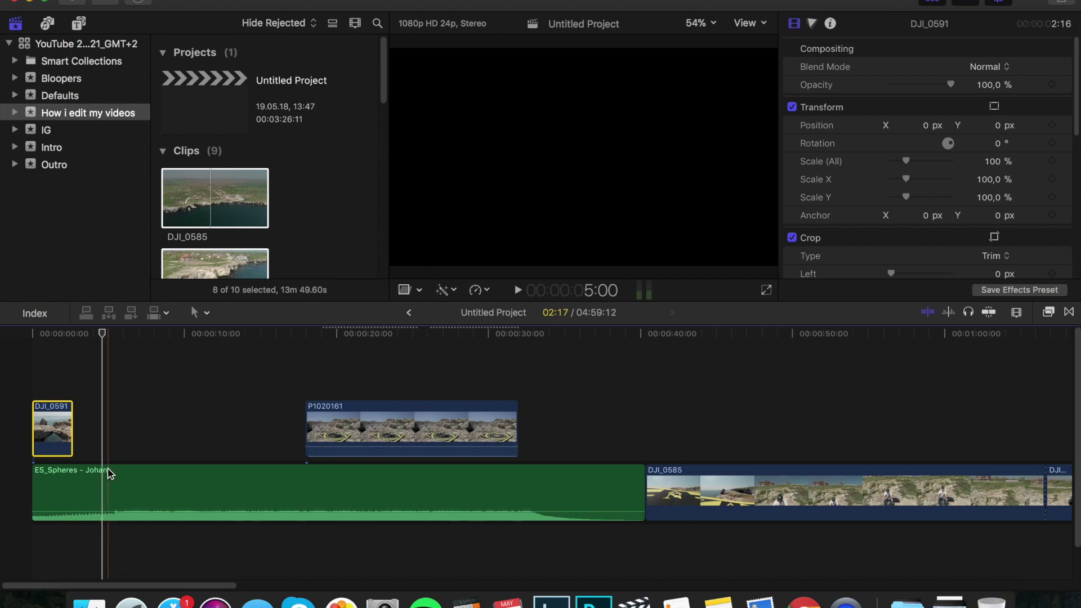
pyautogui.click(120, 512)
pyautogui.click(116, 535)
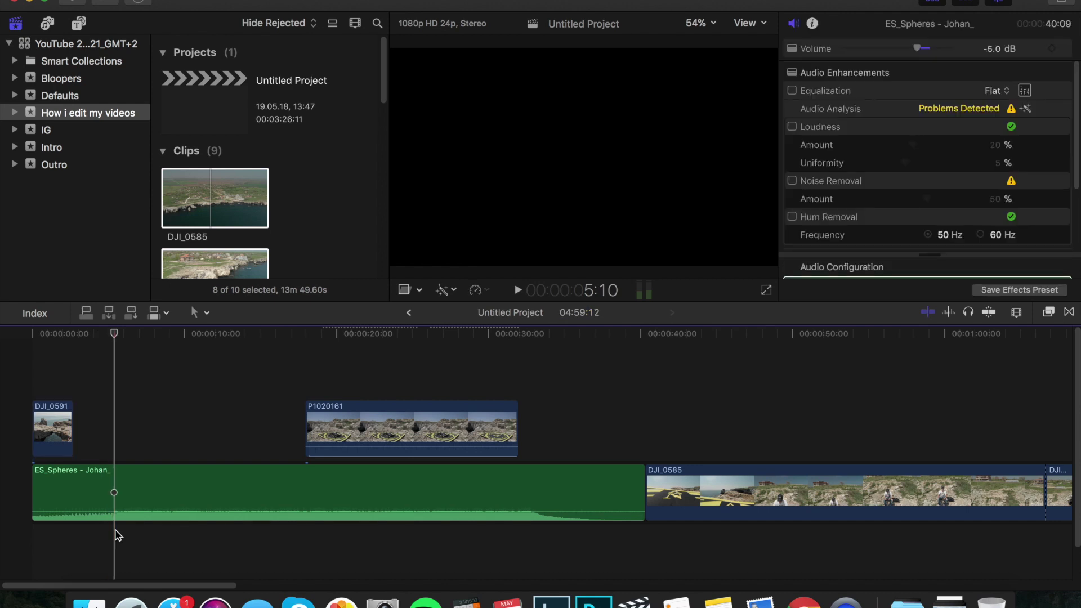
pyautogui.press('space')
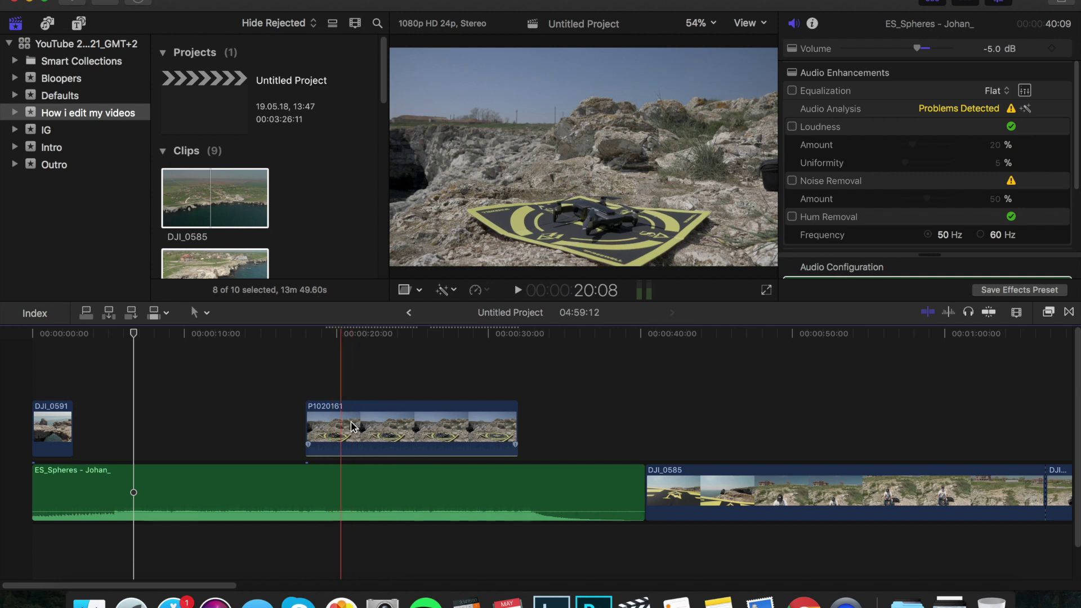
# Cut P1020161 at about 25 seconds, delete the part before the cut and place the remainder directly after DJI_0591
pyautogui.press('r')
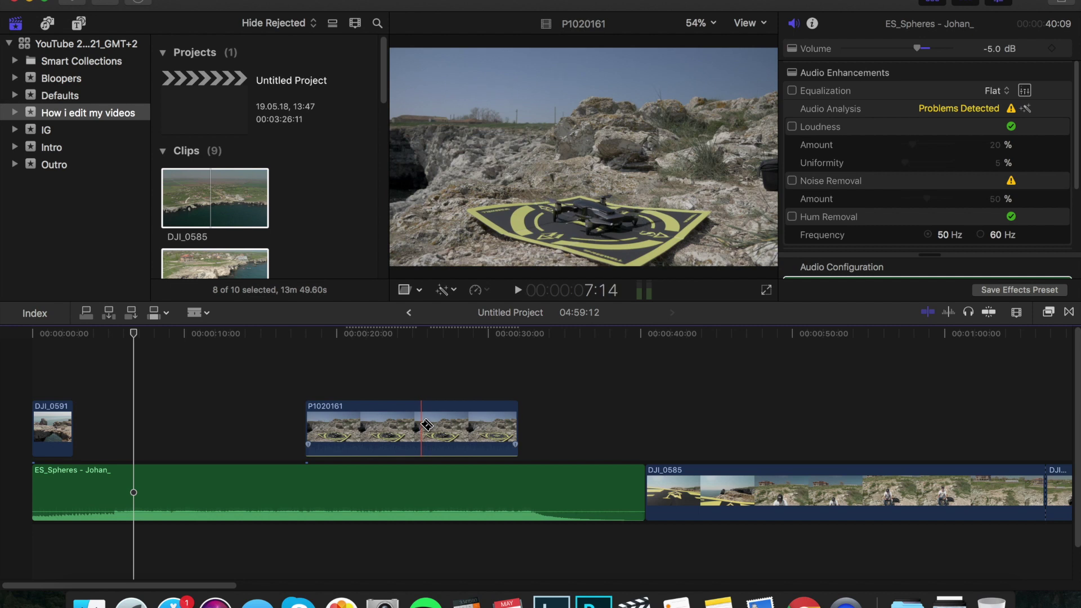
pyautogui.click(417, 426)
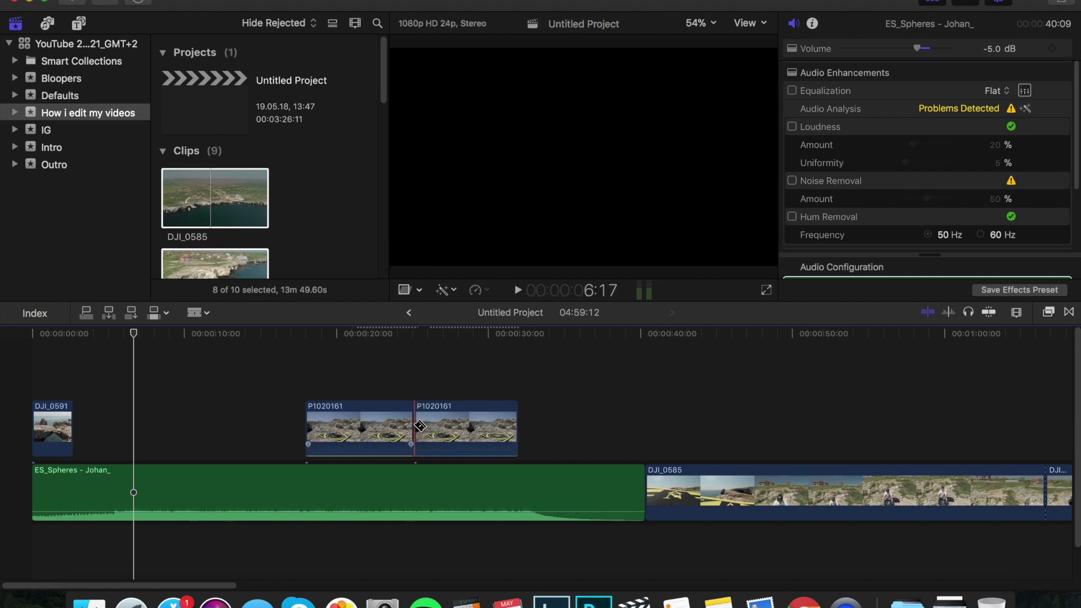
pyautogui.press('a')
pyautogui.click(384, 423)
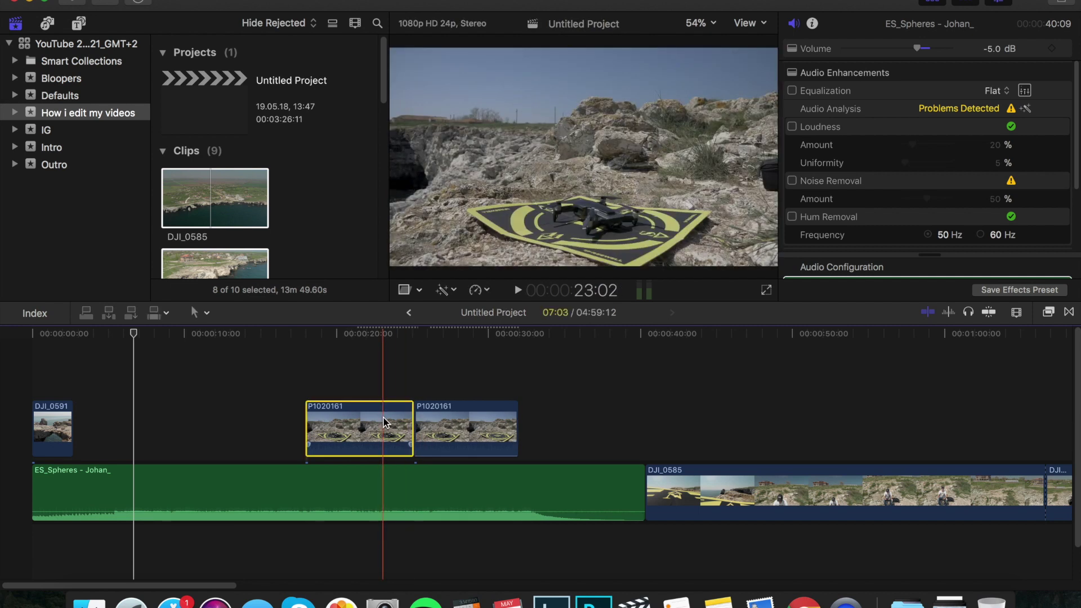
pyautogui.moveTo(384, 422); pyautogui.dragTo(112, 415)
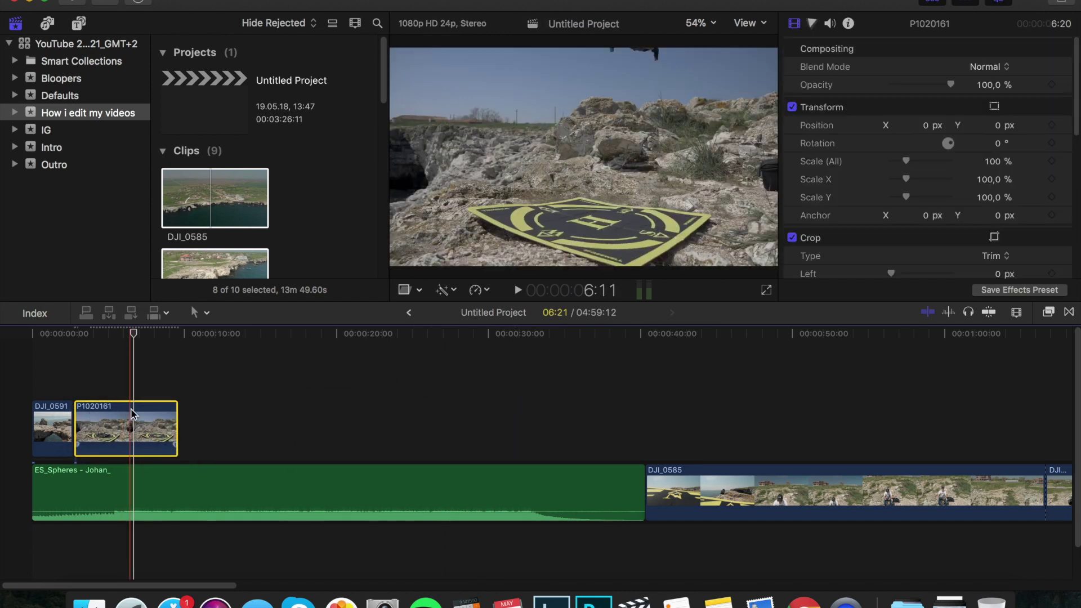
# Cut P1020161 near the playhead at about 6.5 seconds and delete the part after the cut
pyautogui.press('super+equal')
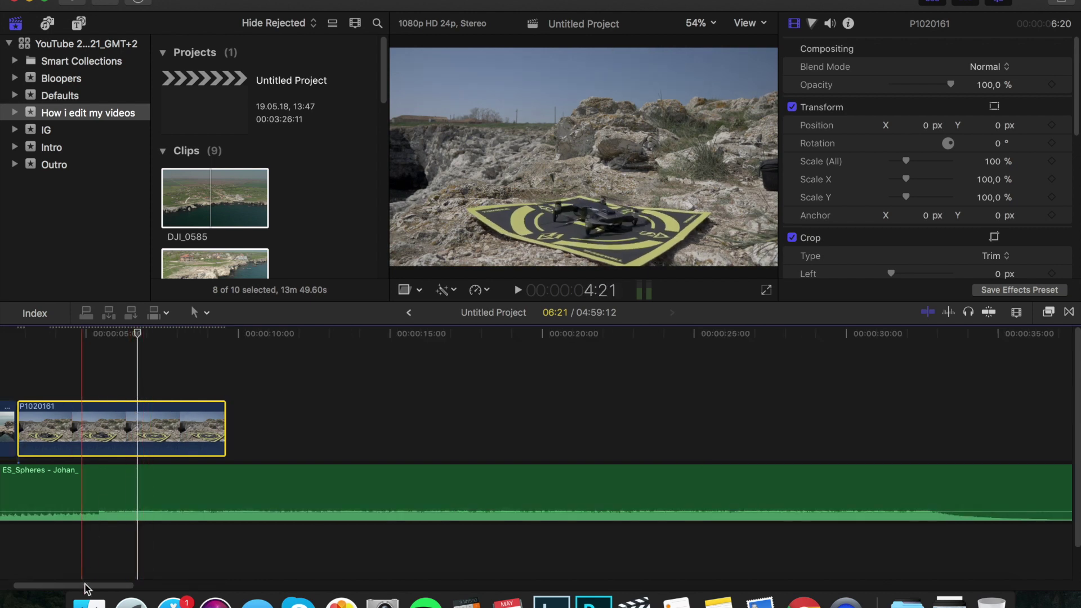
pyautogui.moveTo(84, 586); pyautogui.dragTo(71, 586)
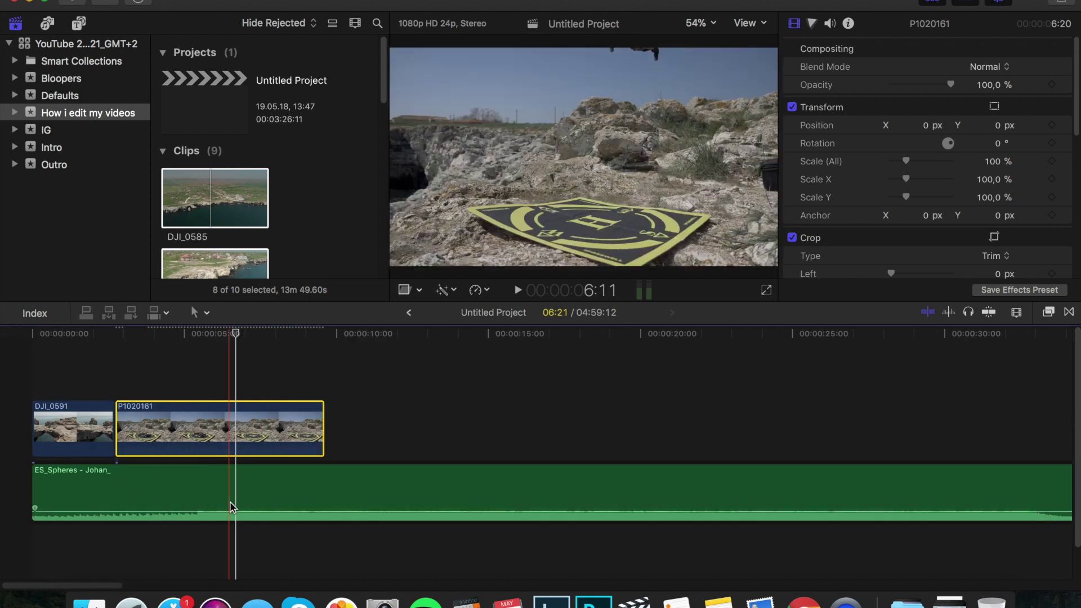
pyautogui.press('b')
pyautogui.click(235, 422)
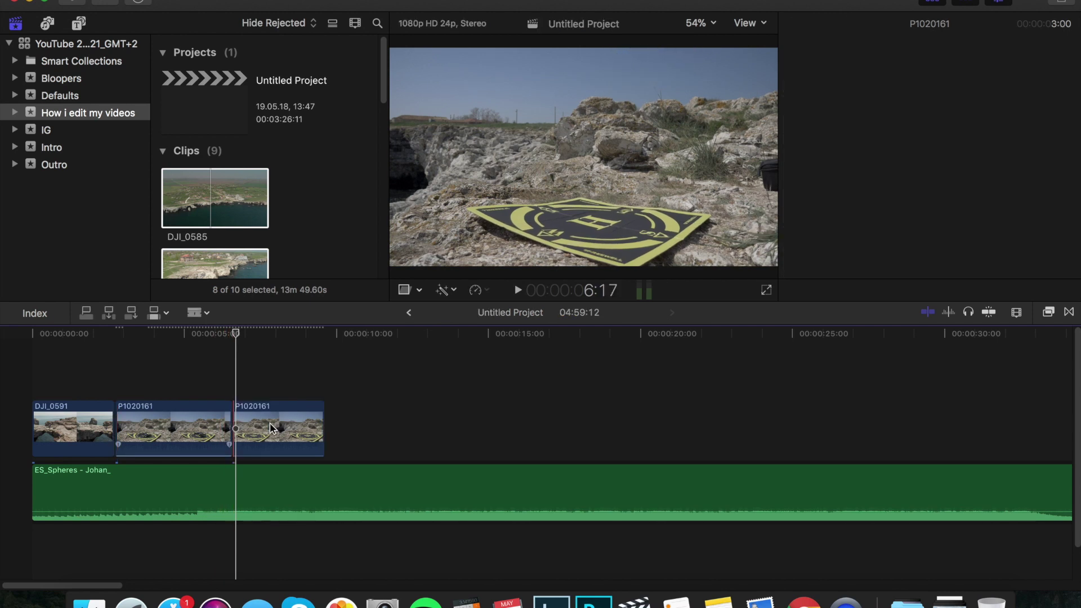
pyautogui.press('a')
pyautogui.click(272, 429)
pyautogui.press('Delete')
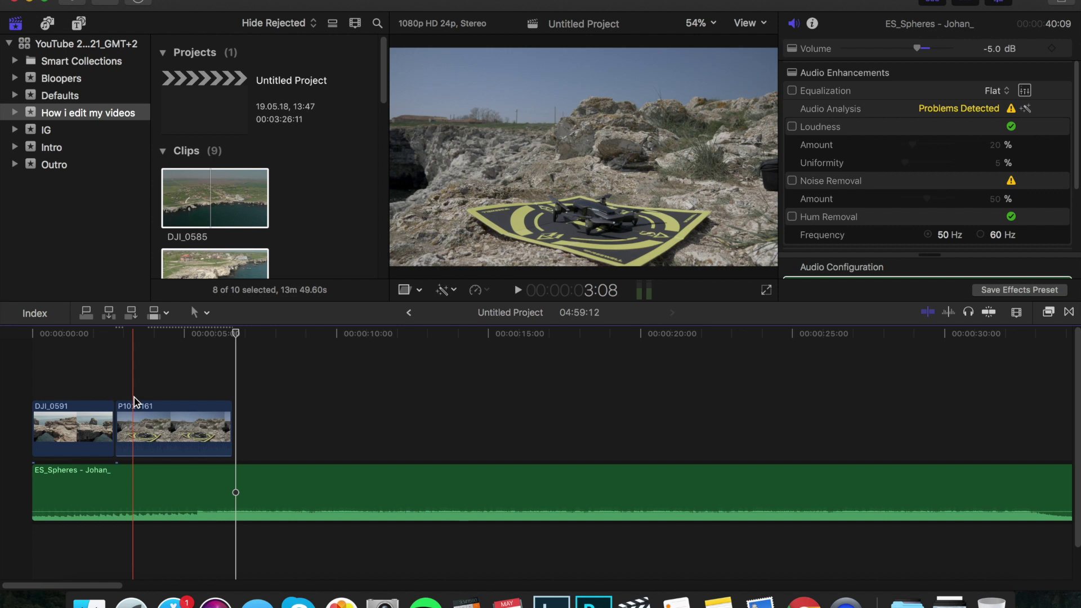
# Cut off and delete about the first 14 frames of P1020161, and move the remainder back against DJI_0591
pyautogui.press('t')
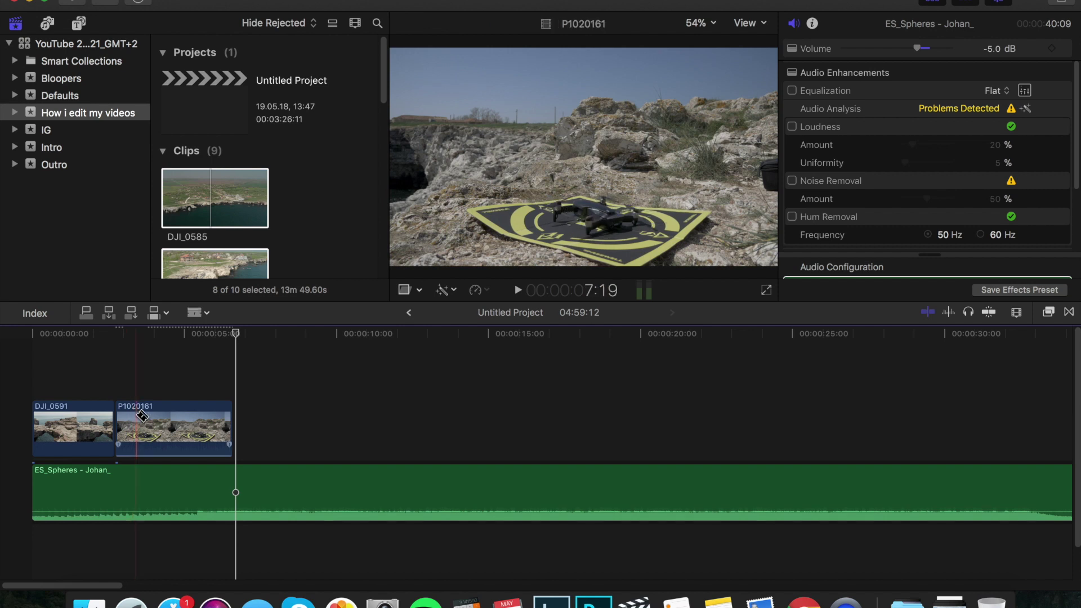
pyautogui.click(135, 416)
pyautogui.press('a')
pyautogui.click(125, 417)
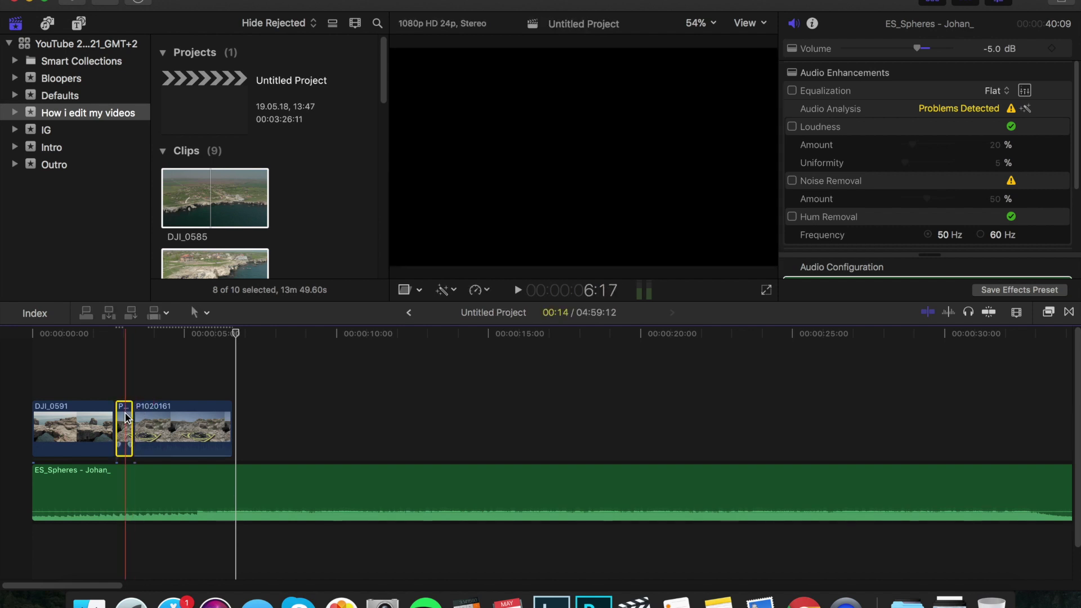
pyautogui.hotkey('shift', 'Delete')
pyautogui.moveTo(170, 417); pyautogui.dragTo(154, 414)
# Trim about 15 more frames from the start of P1020161 and close the gap after DJI_0591
pyautogui.press('b')
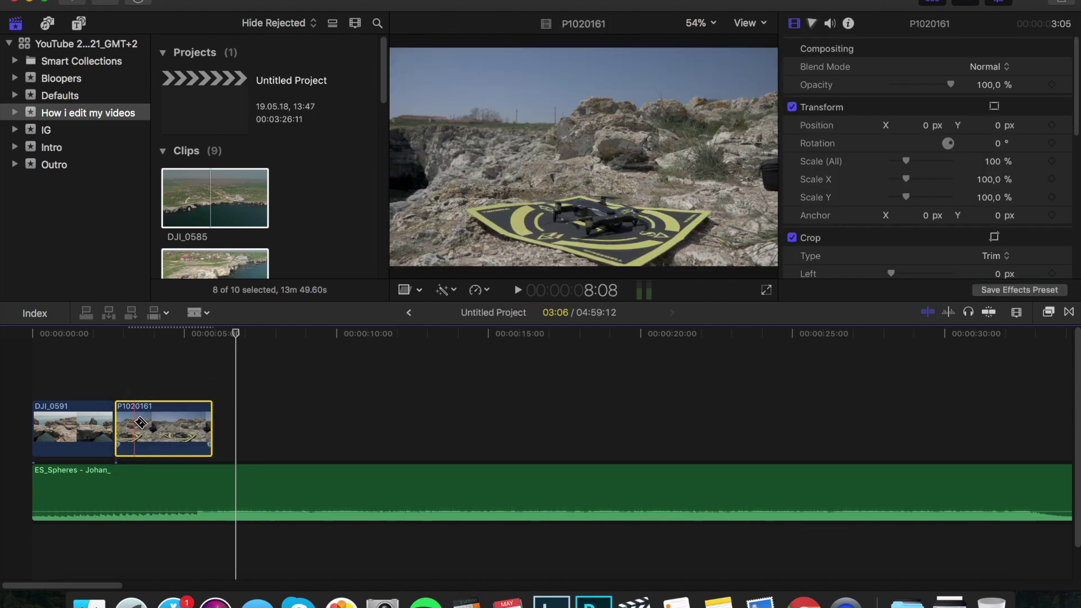
pyautogui.click(134, 424)
pyautogui.press('a')
pyautogui.click(128, 423)
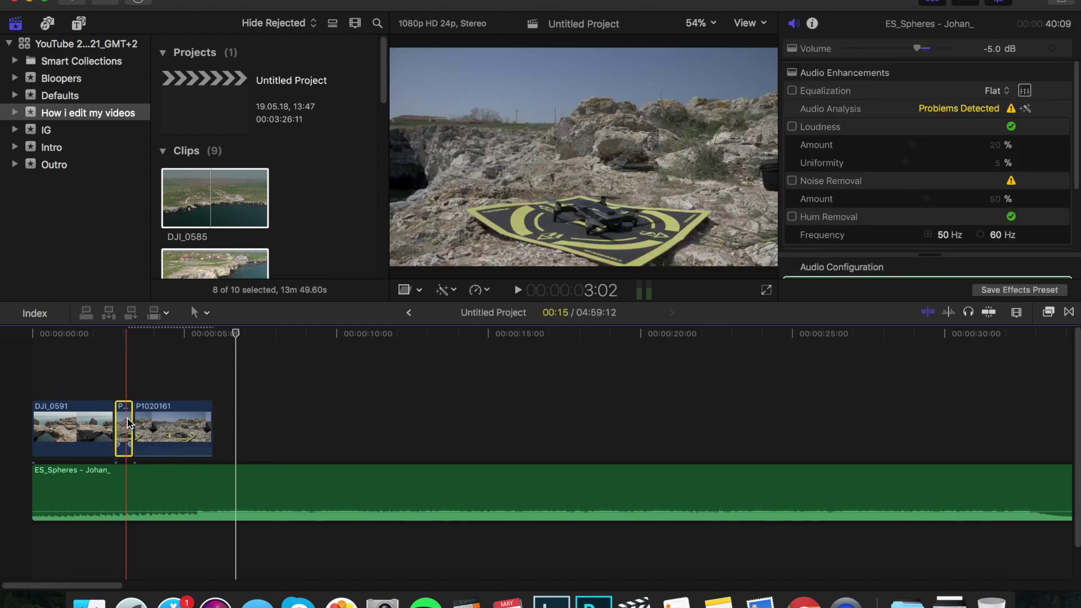
pyautogui.press('Delete')
pyautogui.moveTo(161, 424); pyautogui.dragTo(149, 422)
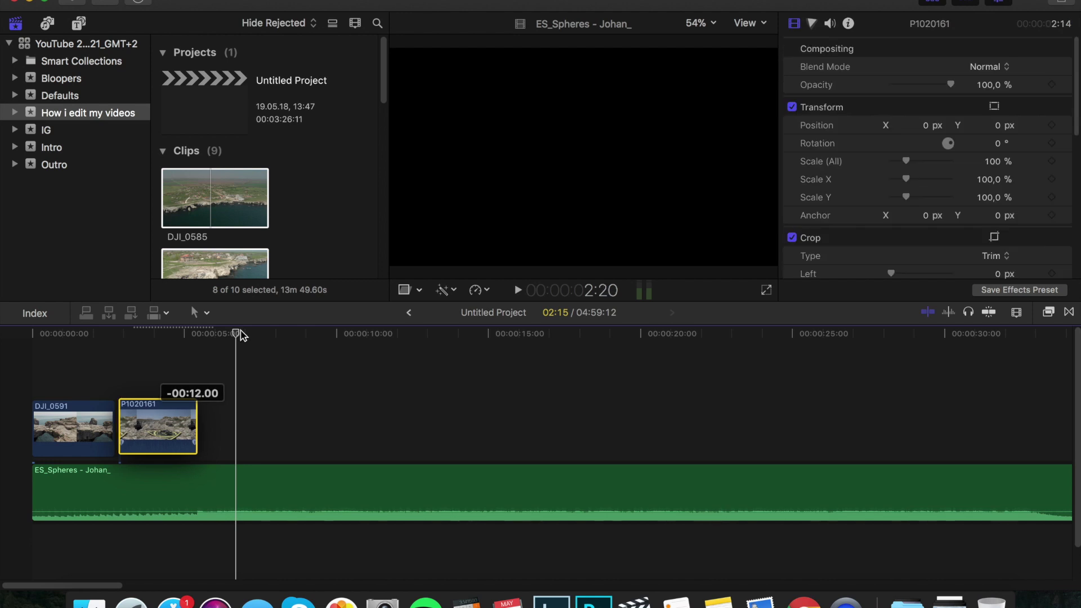
# Place the playhead on the music beat at about 5:11 and extend the end of P1020161 by one frame
pyautogui.moveTo(241, 335); pyautogui.dragTo(200, 343)
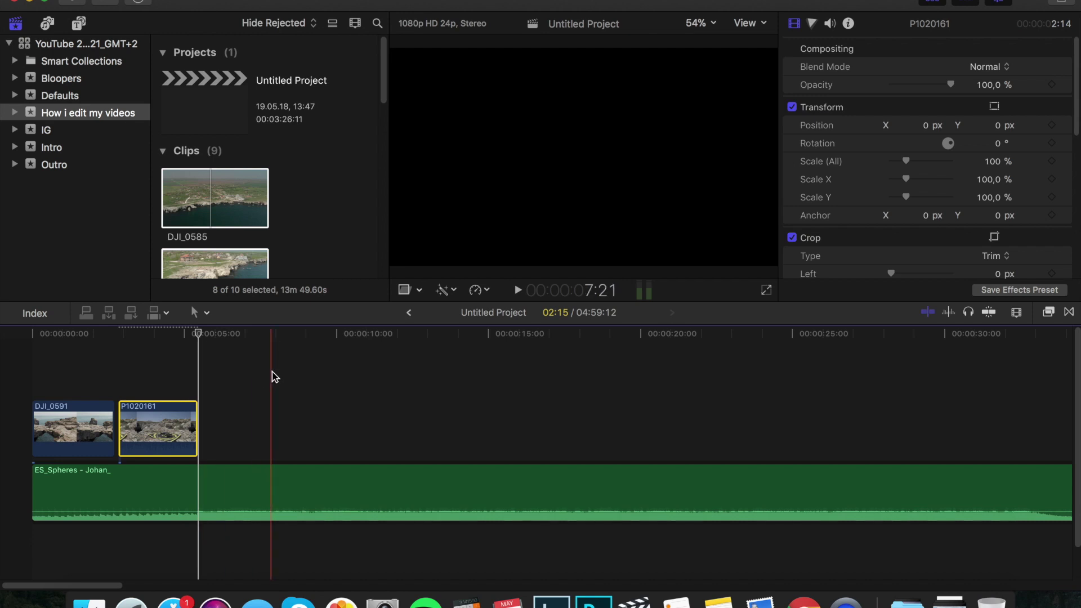
pyautogui.press('super+equal')
pyautogui.press('super+equal')
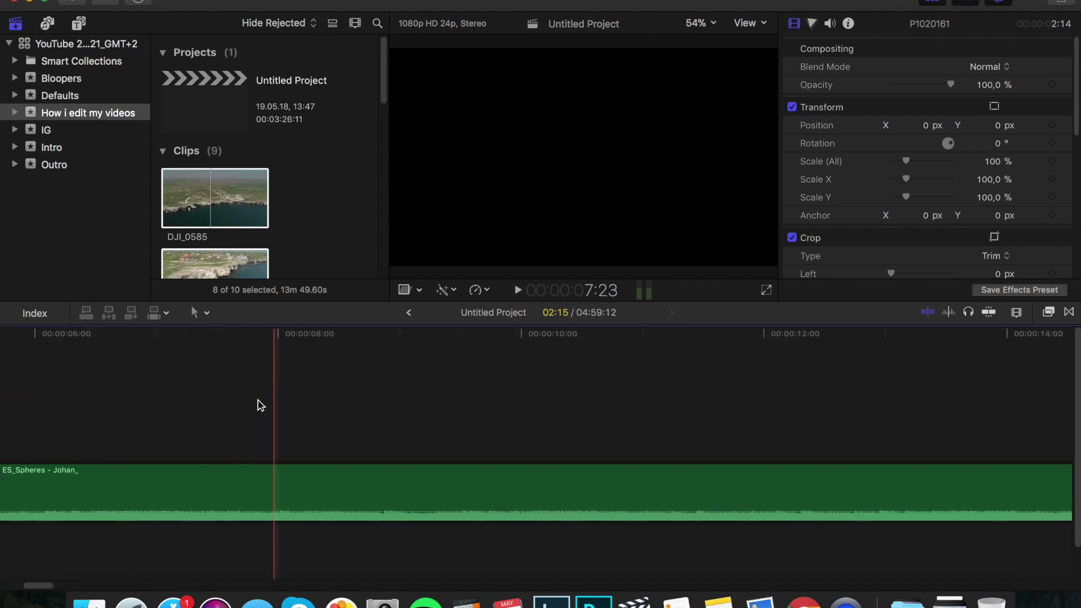
pyautogui.moveTo(36, 586); pyautogui.dragTo(26, 588)
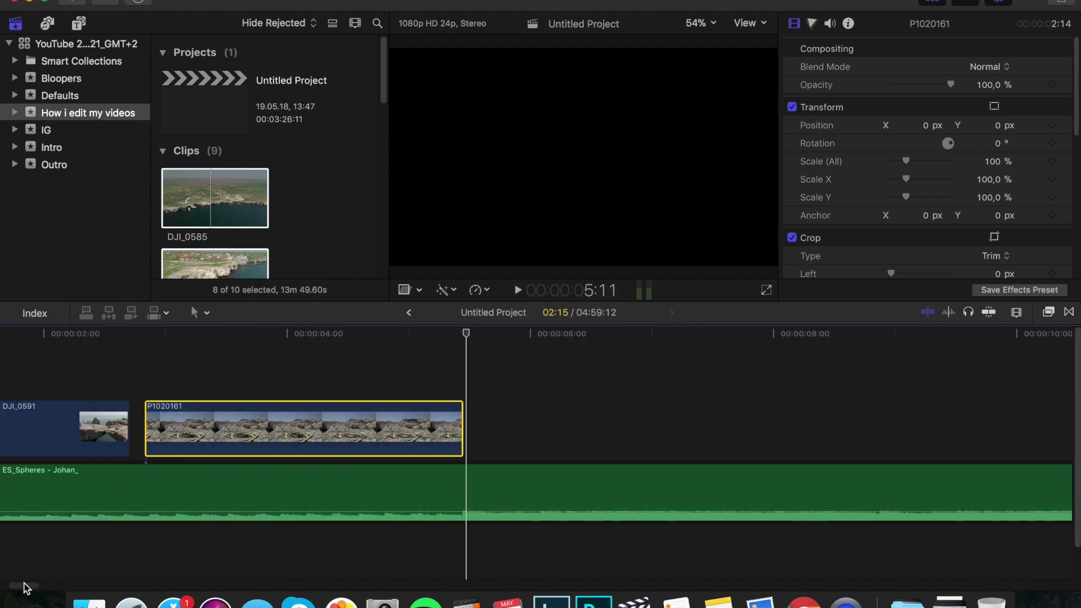
pyautogui.click(462, 432)
pyautogui.moveTo(463, 432); pyautogui.dragTo(466, 439)
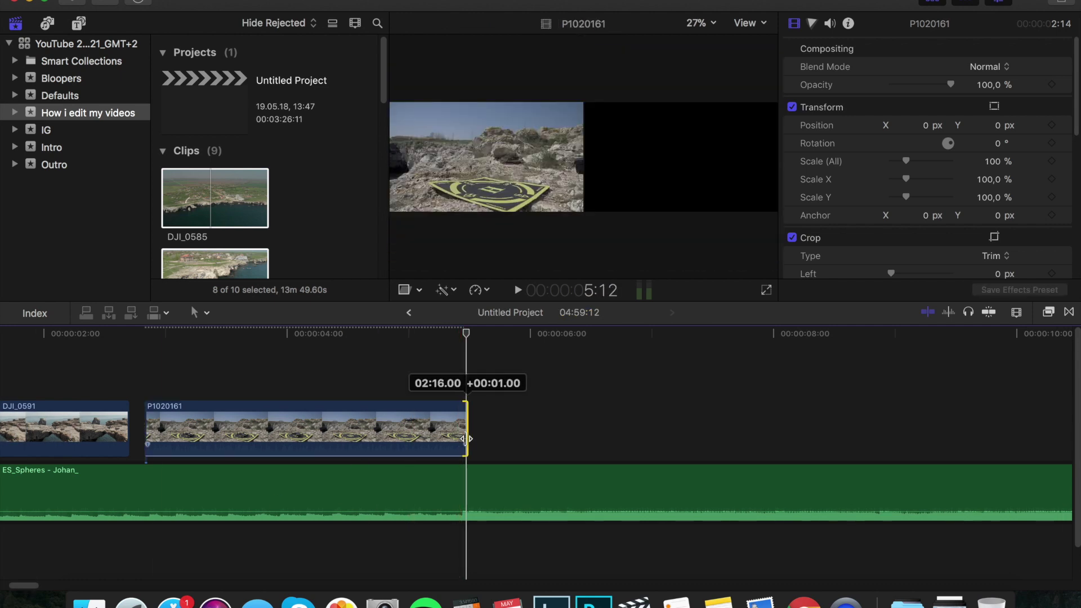
# Move P1020161 one frame earlier and extend its start back to the end of DJI_0591
pyautogui.moveTo(388, 431); pyautogui.dragTo(435, 423)
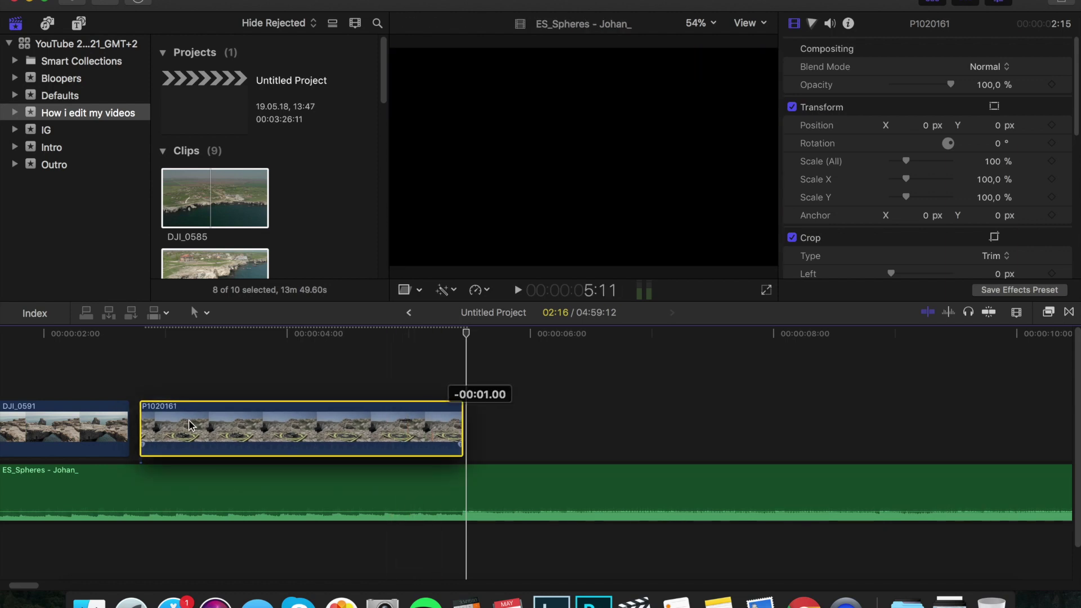
pyautogui.moveTo(140, 421); pyautogui.dragTo(135, 420)
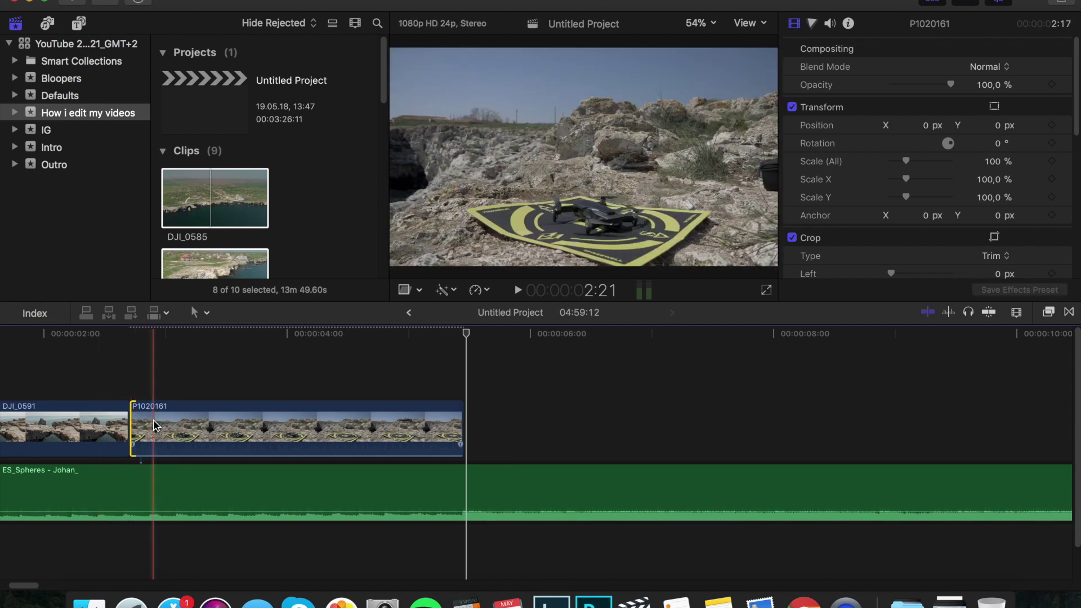
pyautogui.press('super+minus')
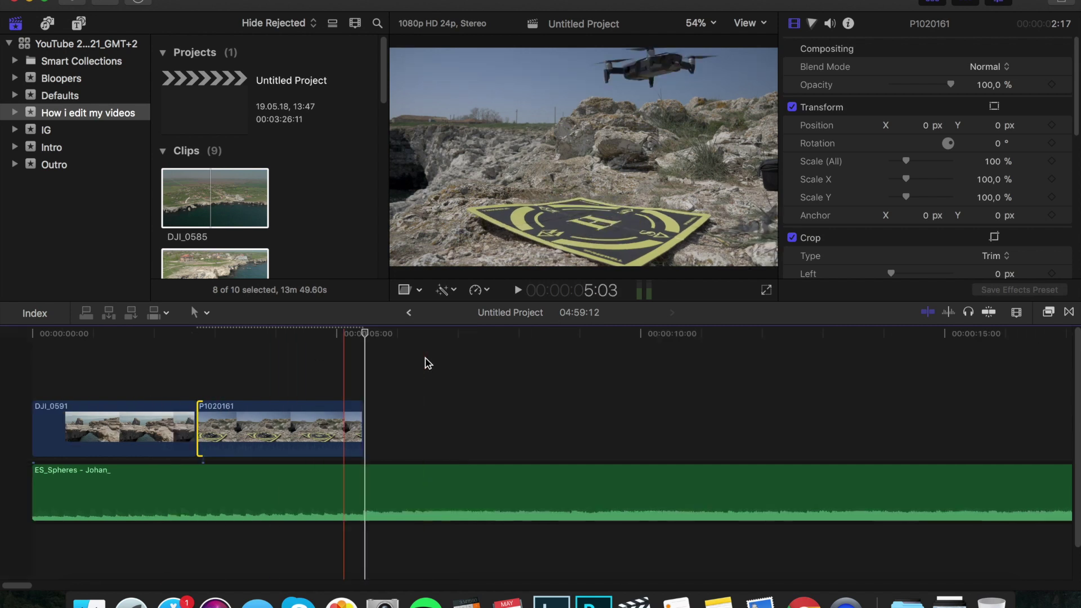
pyautogui.press('super+minus')
# Play the project from the beginning to check the timing of the first two clips against the music
pyautogui.click(7, 392)
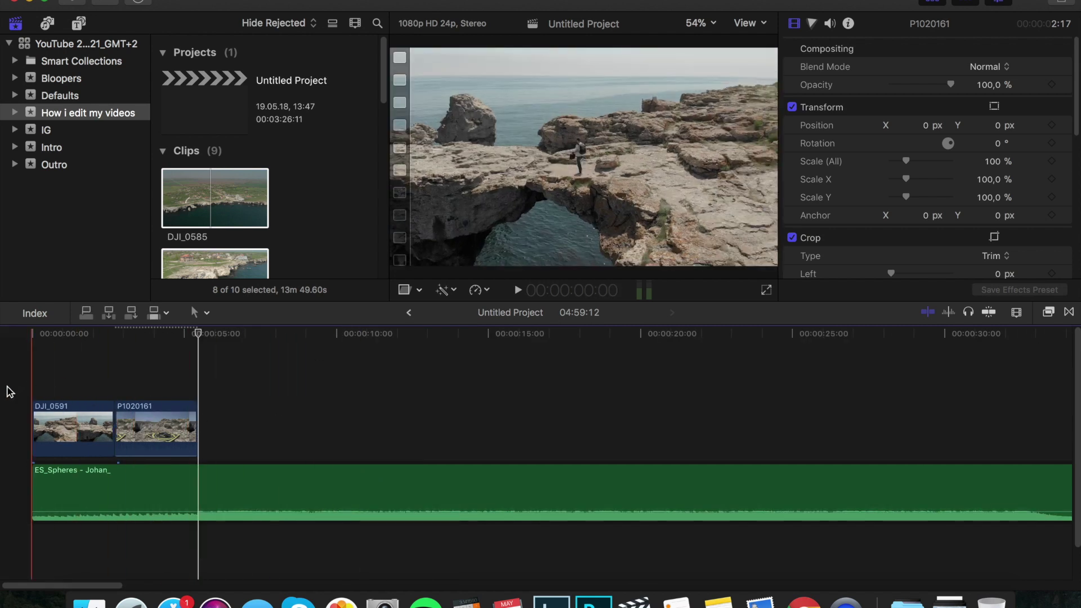
pyautogui.press('super+4')
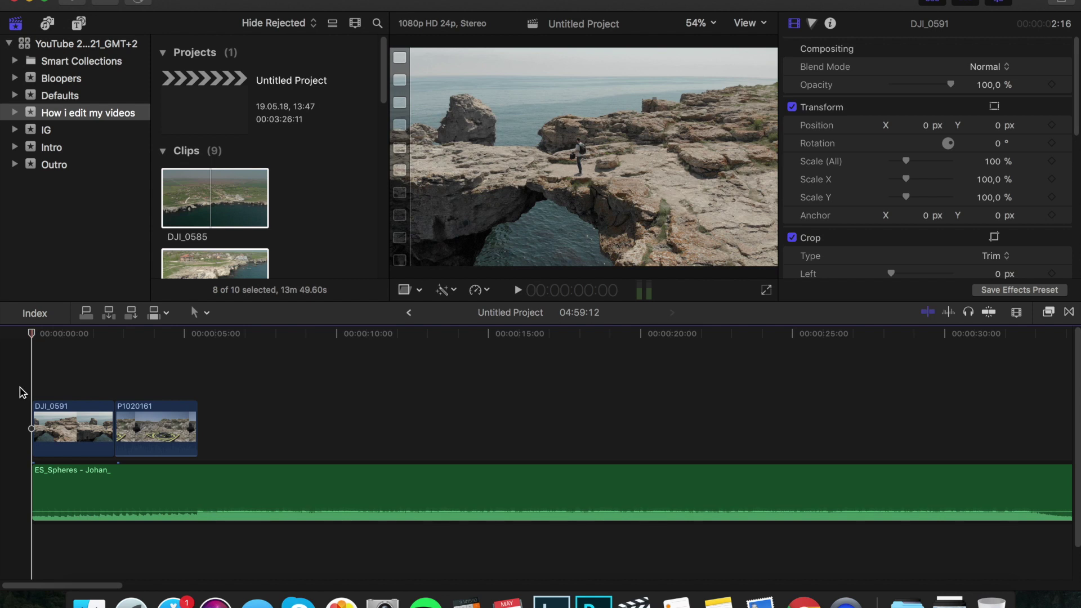
pyautogui.press('space')
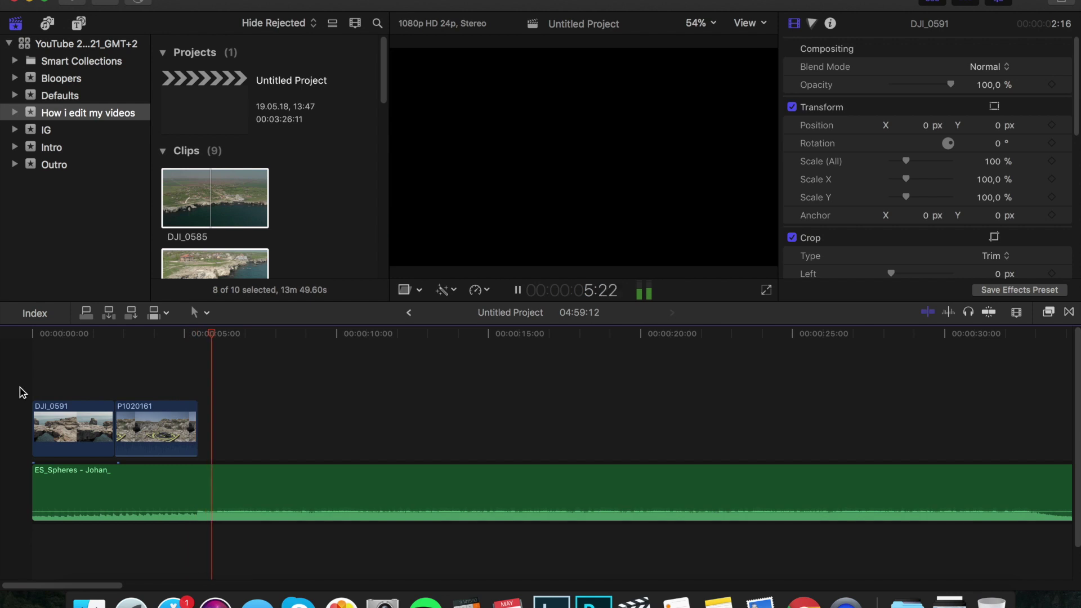
pyautogui.press('space')
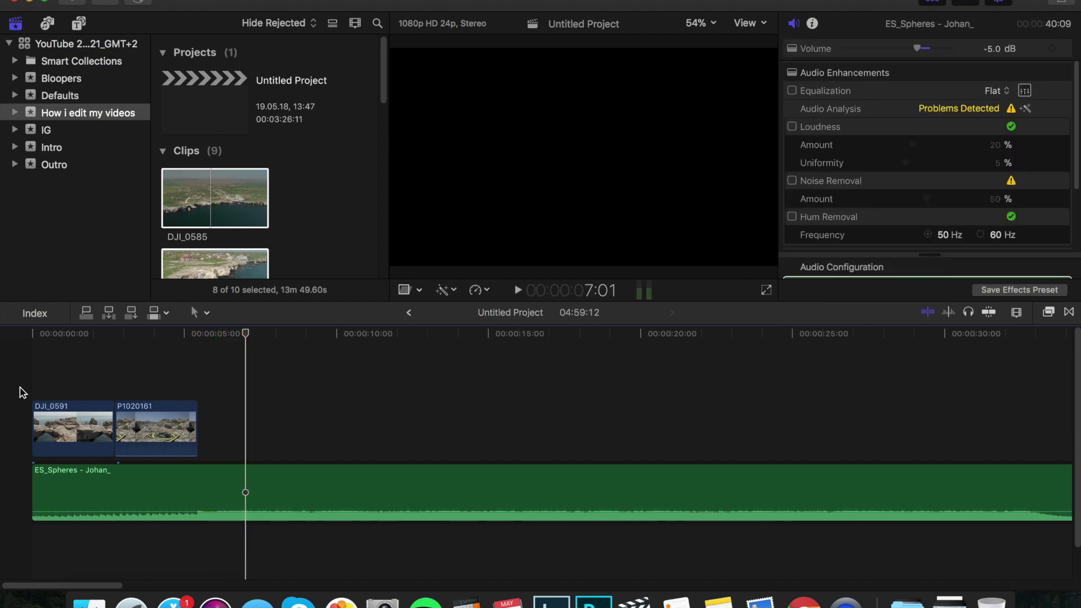
pyautogui.moveTo(246, 337); pyautogui.dragTo(201, 346)
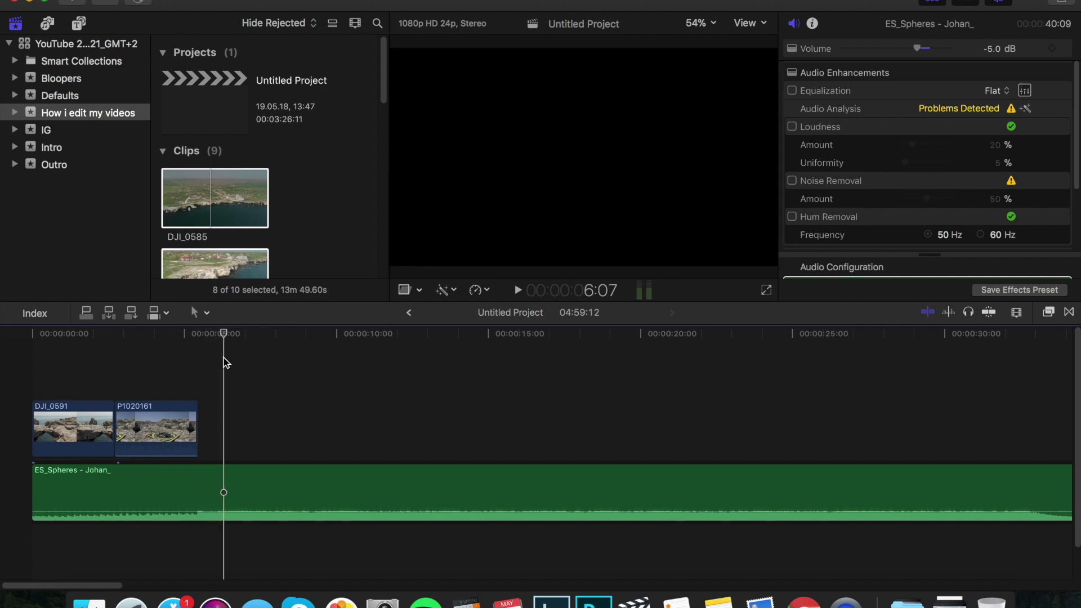
# Delete the first DJI_0585 clip directly after the music track
pyautogui.press('super+minus')
pyautogui.press('super+minus')
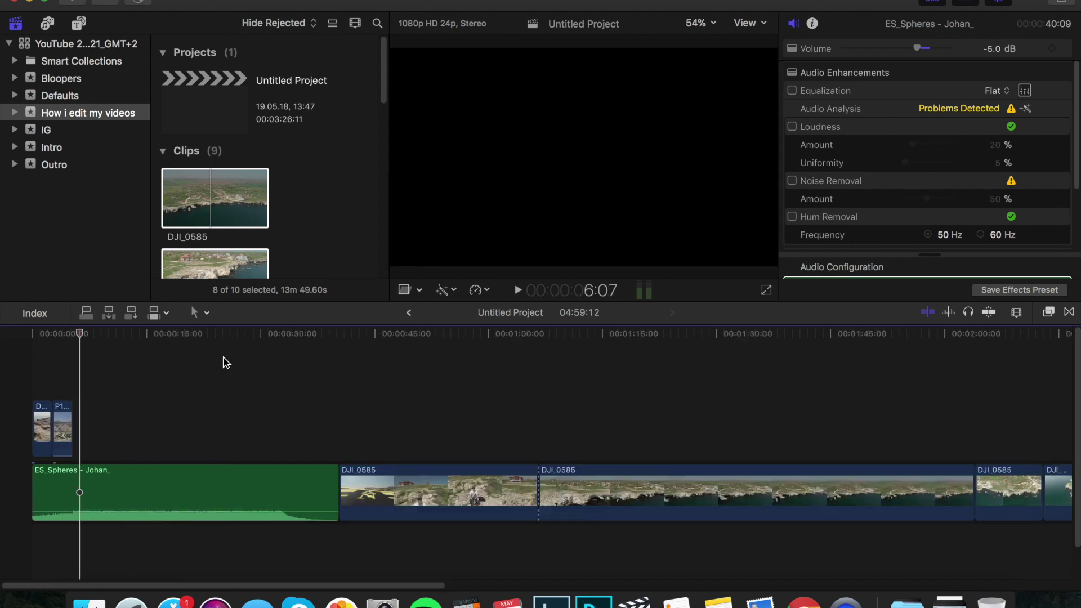
pyautogui.press('super+minus')
pyautogui.press('super+equal')
pyautogui.press('super+equal')
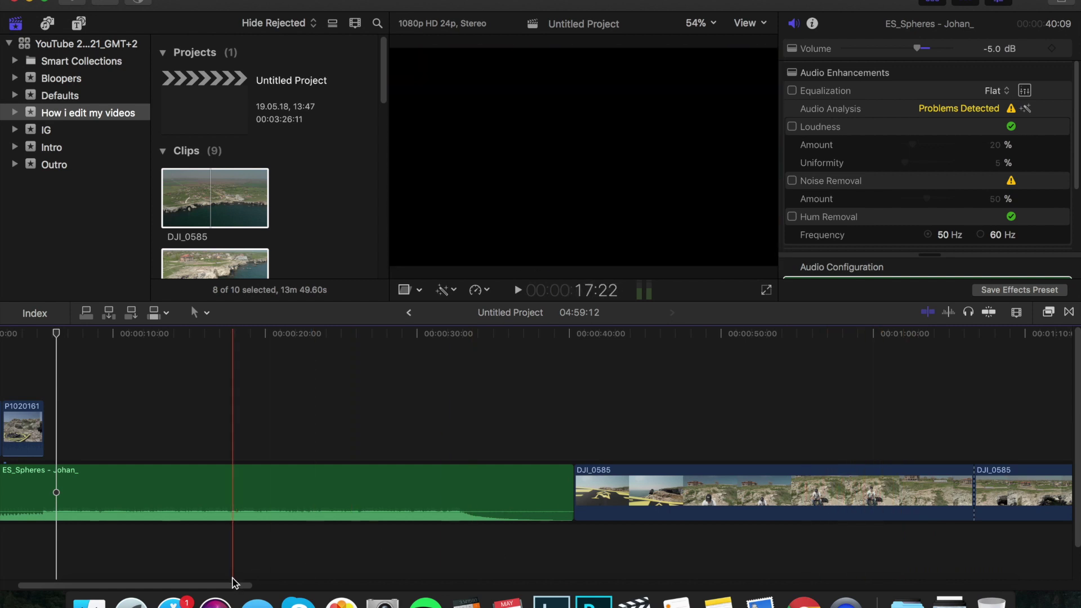
pyautogui.moveTo(234, 585); pyautogui.dragTo(340, 581)
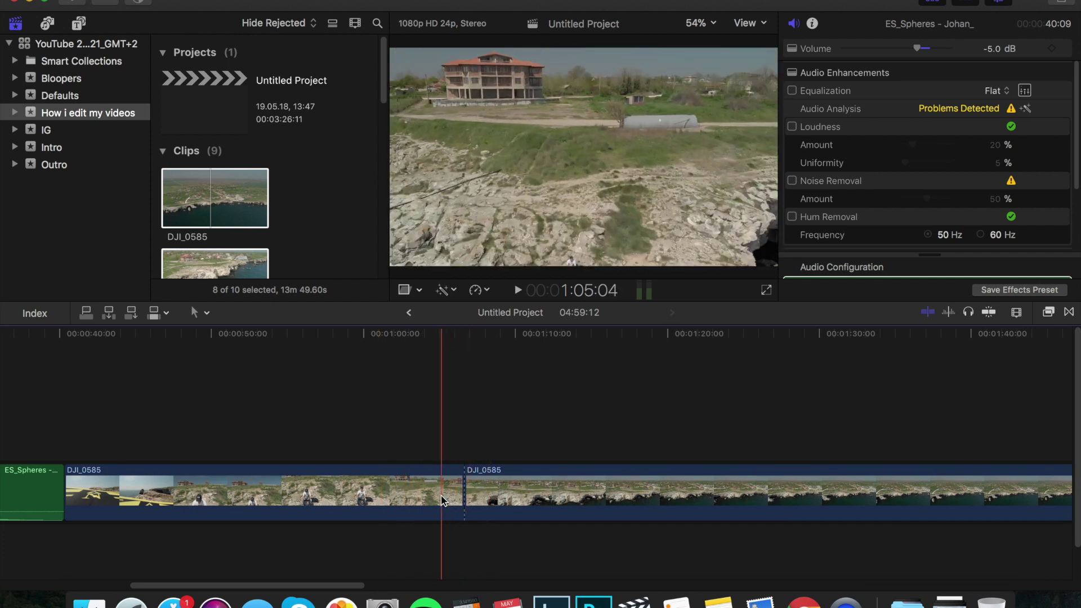
pyautogui.click(397, 500)
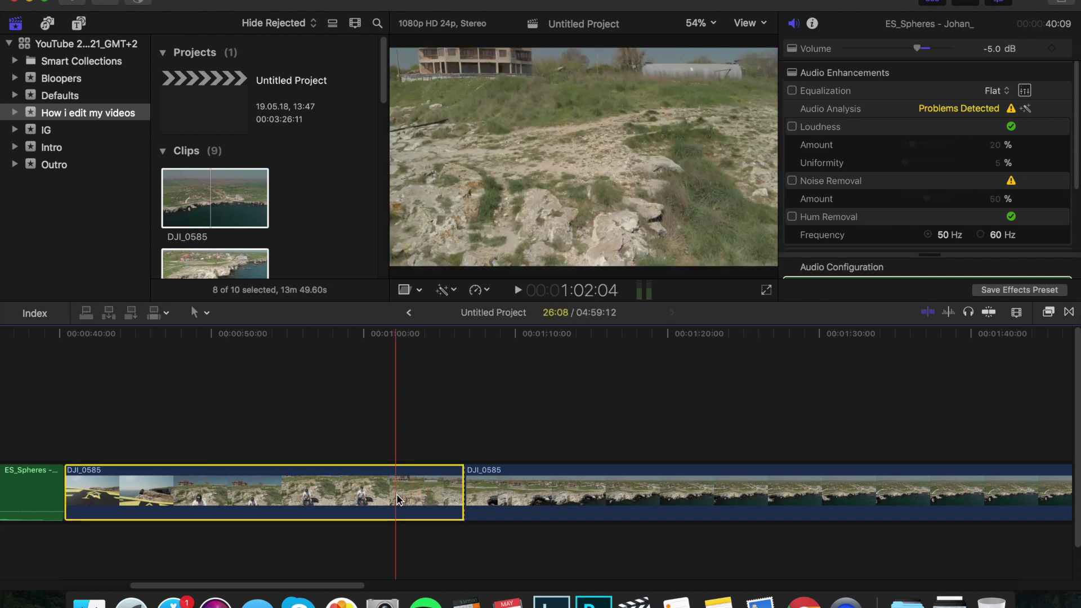
pyautogui.press('Delete')
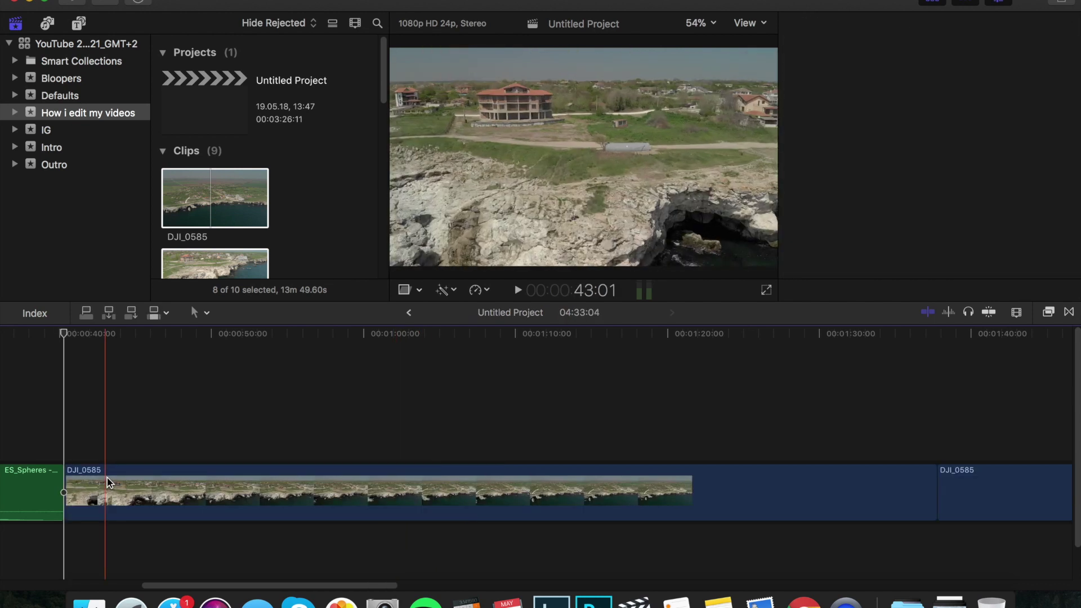
# Cut the first DJI_0585 clip about 5 seconds after its start and about 5 seconds before its end
pyautogui.click(83, 476)
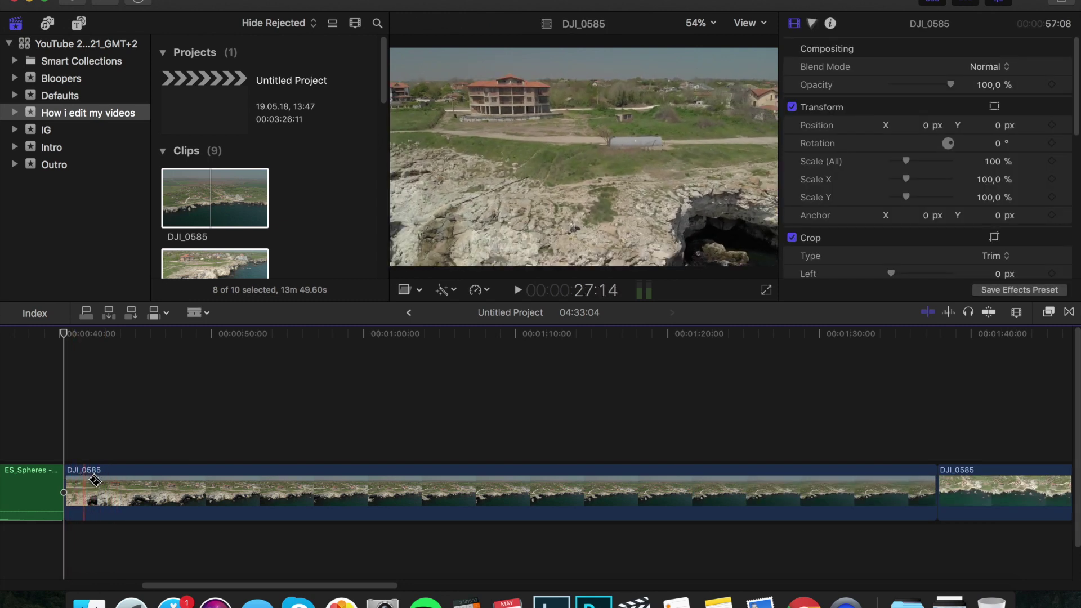
pyautogui.click(142, 482)
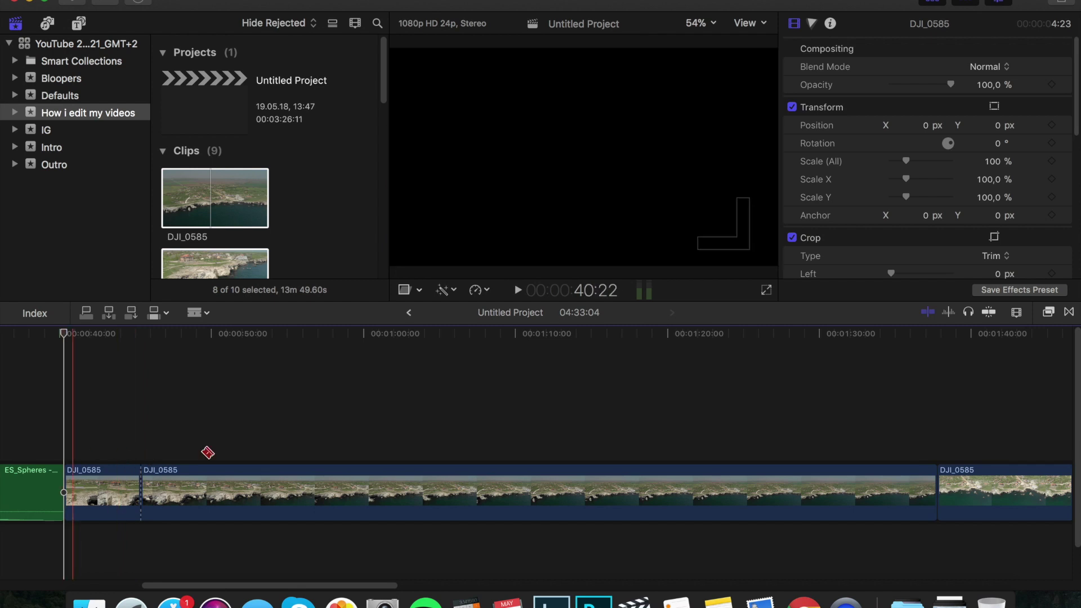
pyautogui.click(867, 497)
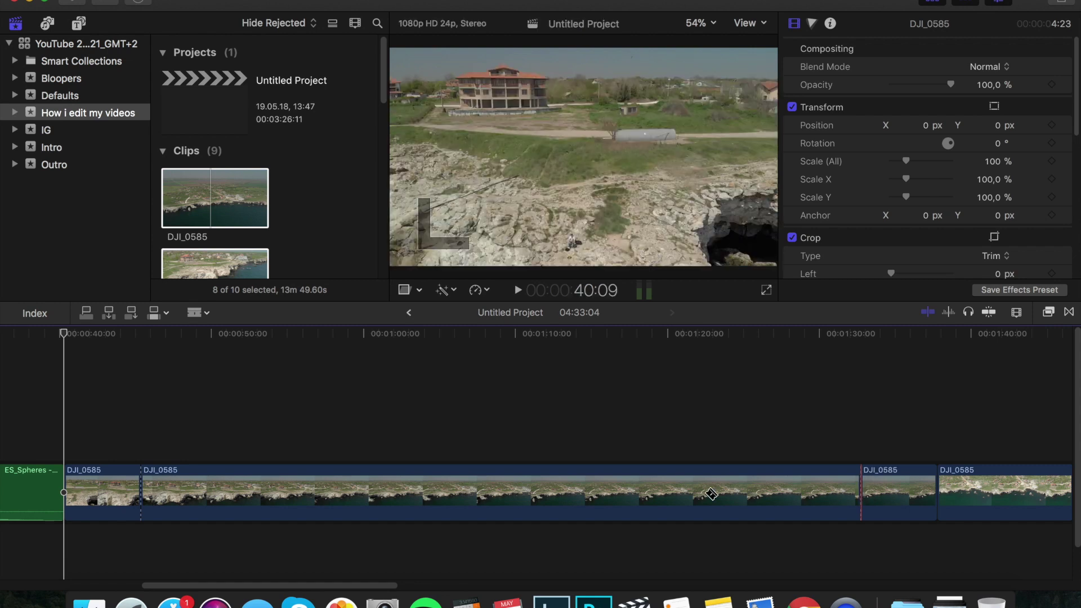
pyautogui.press('a')
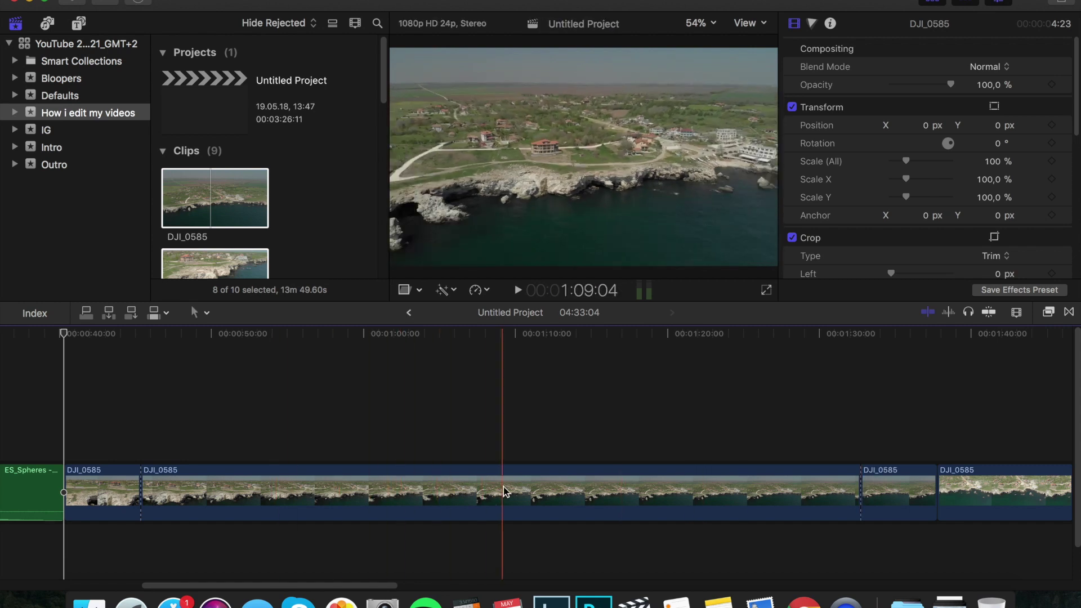
# Speed up the long middle section of the cut DJI_0585 clip to 20x
pyautogui.click(373, 501)
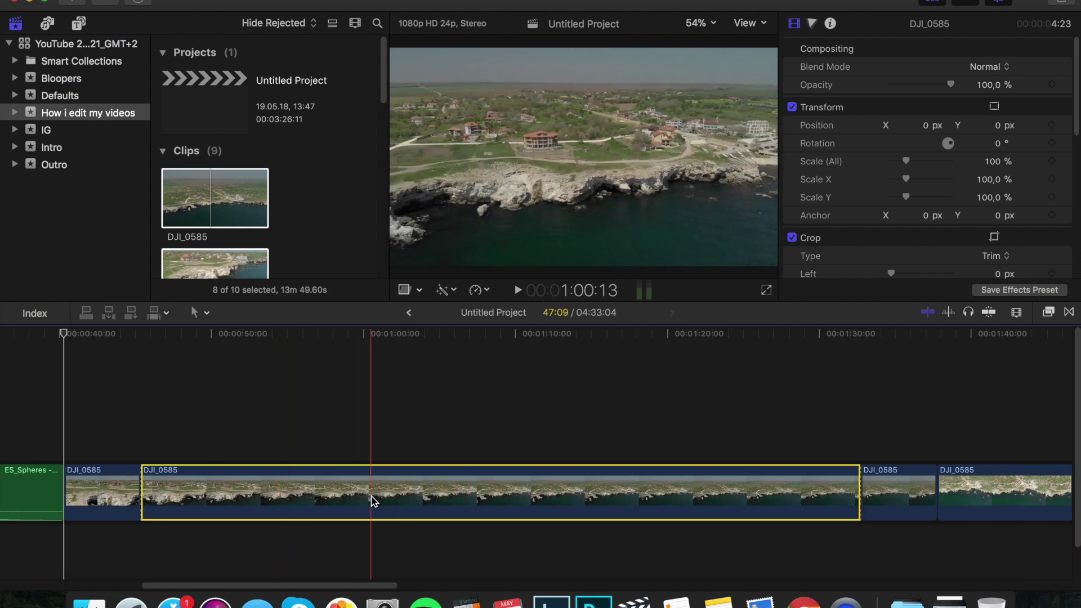
pyautogui.click(483, 294)
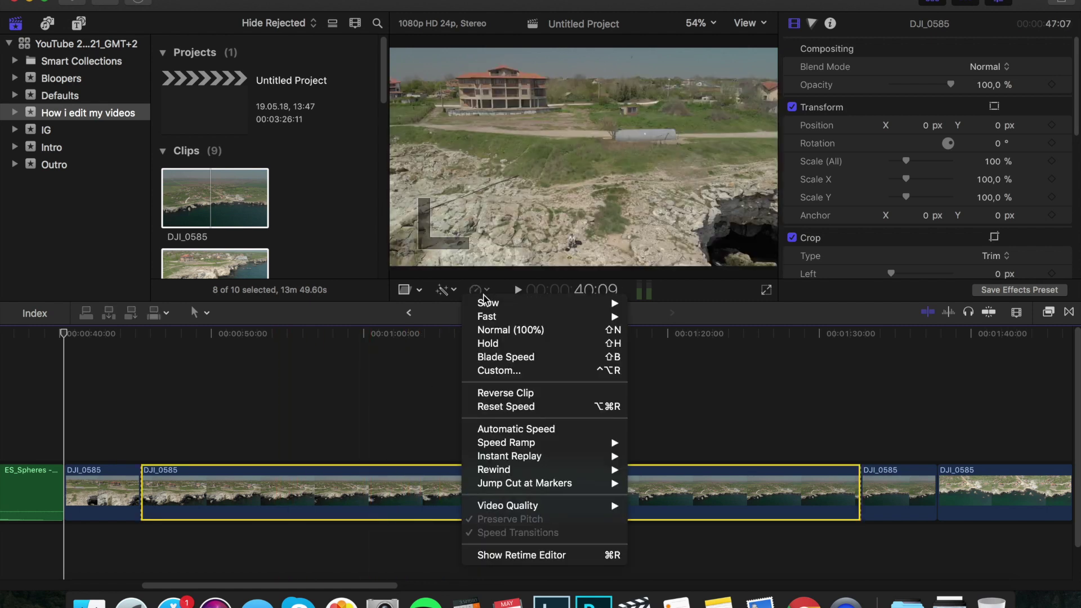
pyautogui.moveTo(501, 316)
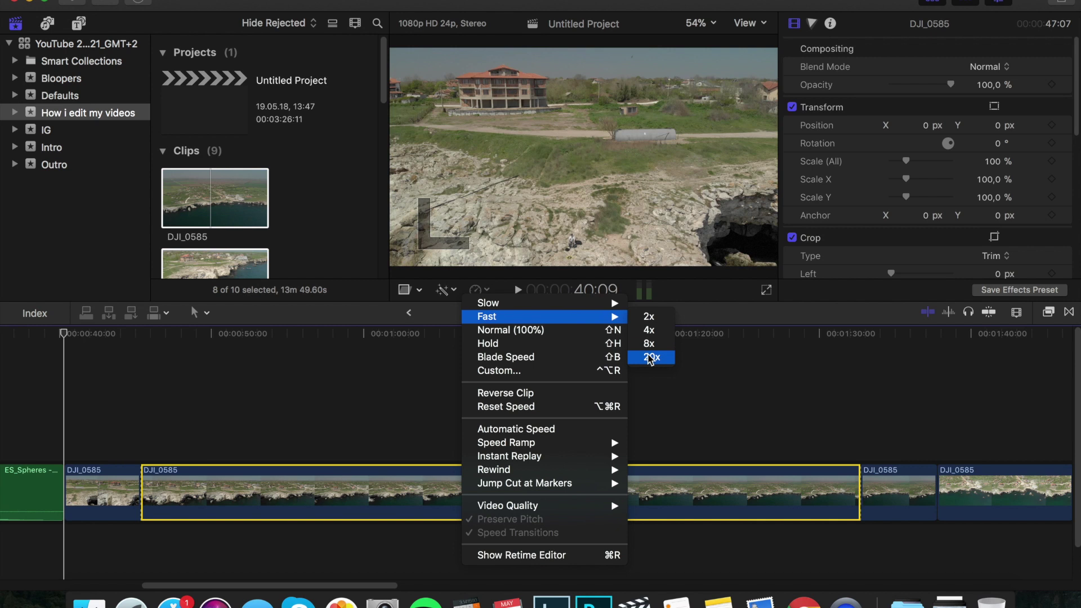
pyautogui.click(651, 358)
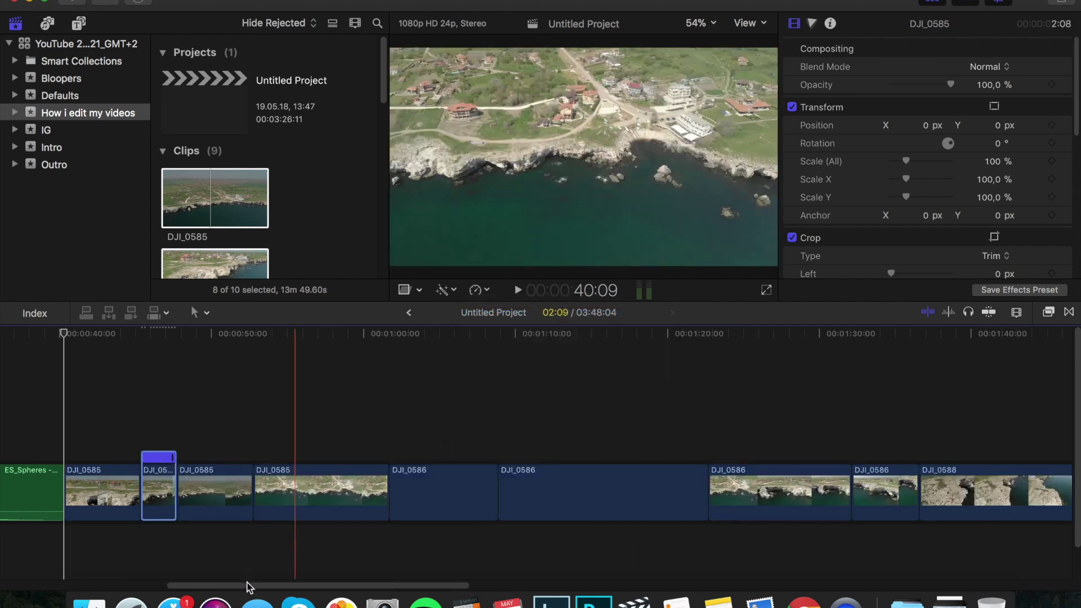
# Set a custom speed rate of 5000% for the middle section of the cut DJI_0585 clip
pyautogui.moveTo(248, 584); pyautogui.dragTo(185, 583)
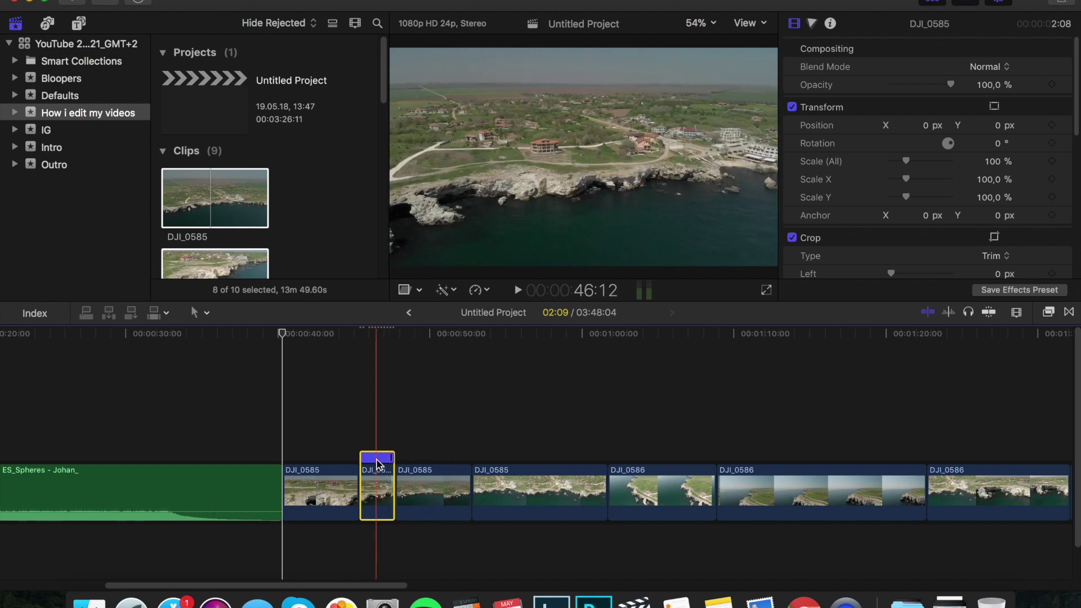
pyautogui.hotkey('ctrl', 'alt', 'r')
pyautogui.write('2000.0')
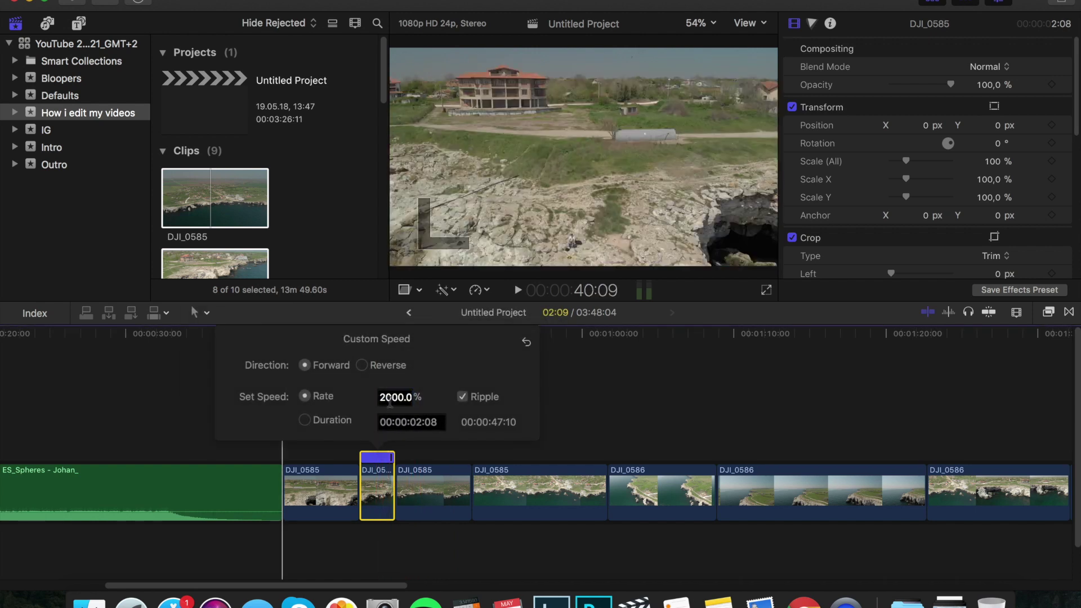
pyautogui.press('Return')
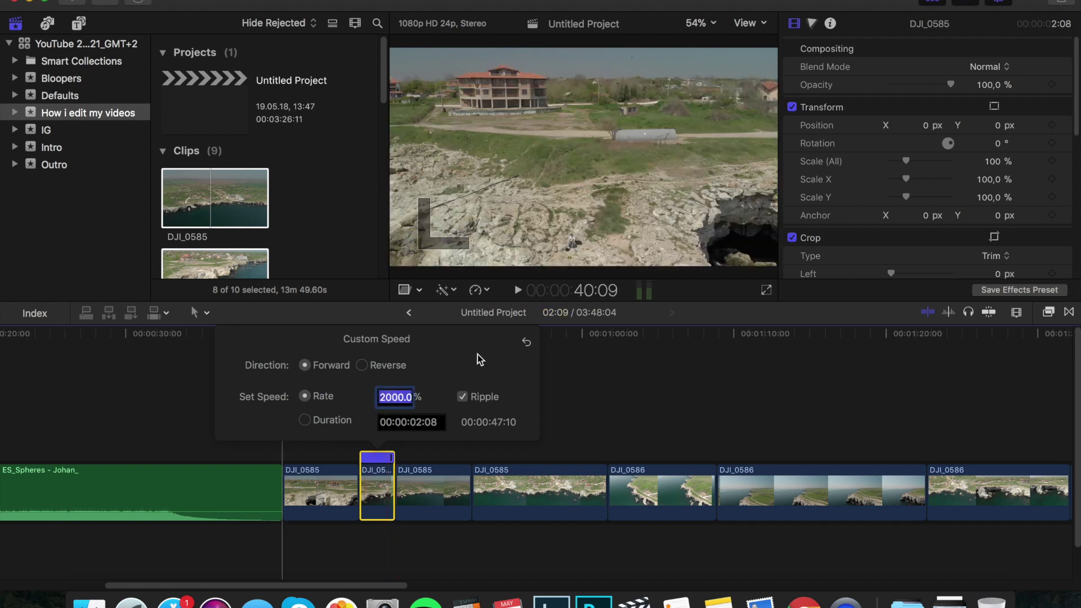
pyautogui.write('50000')
pyautogui.press('Return')
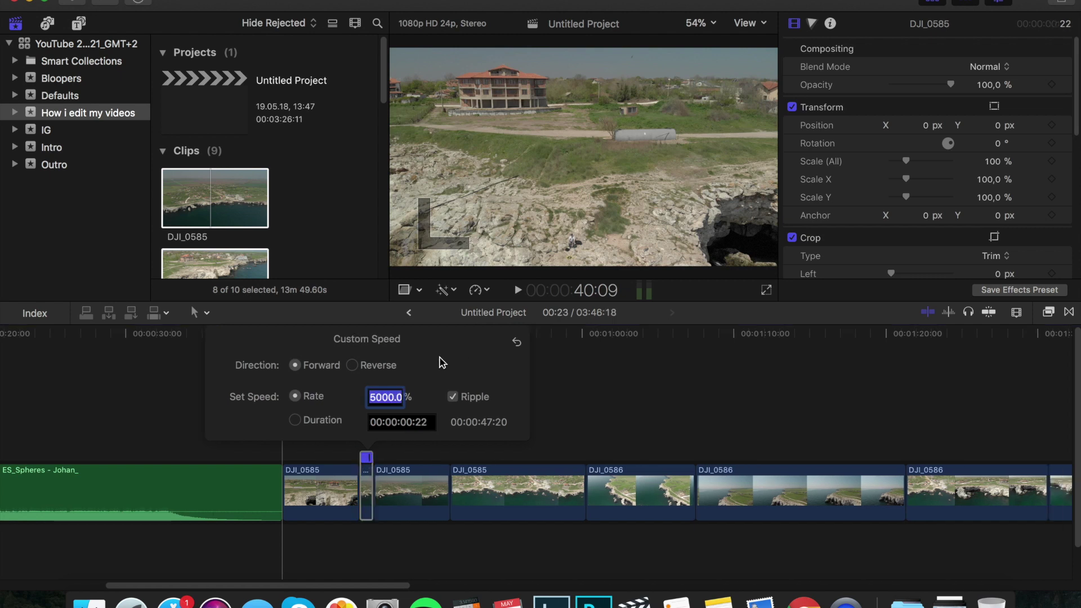
pyautogui.click(654, 417)
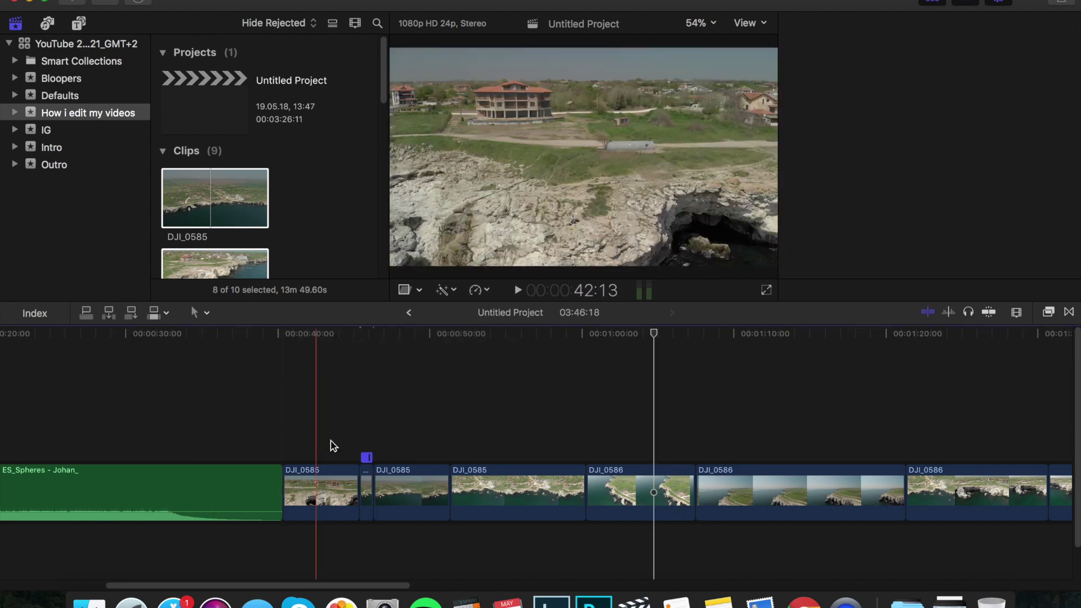
# Play the DJI_0585 sequence from about 44:13 through the sped-up section to check the speed change
pyautogui.click(337, 443)
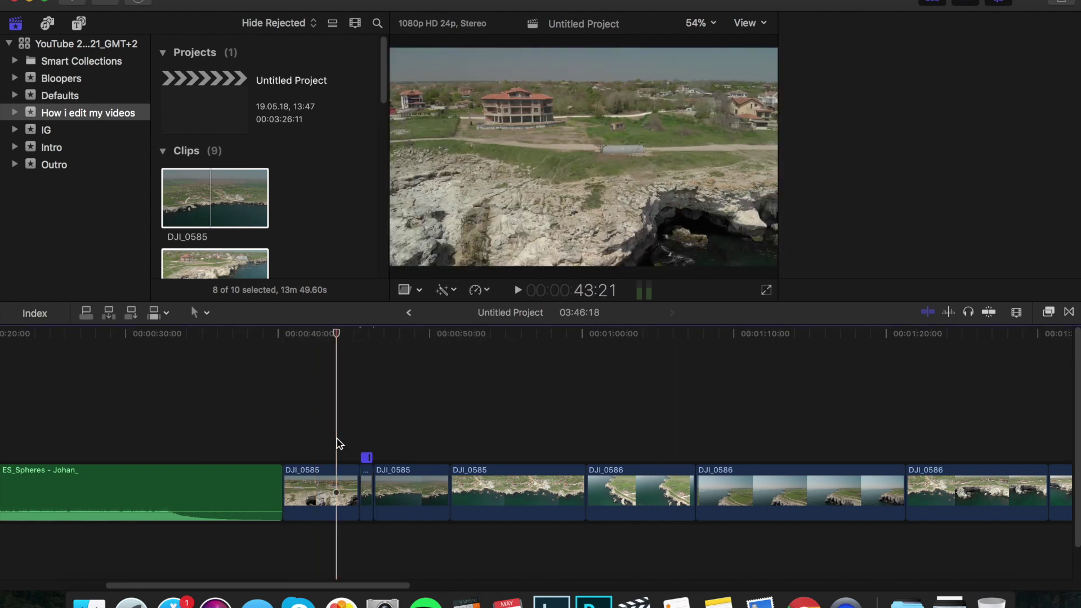
pyautogui.press('super+4')
pyautogui.press('super+equal')
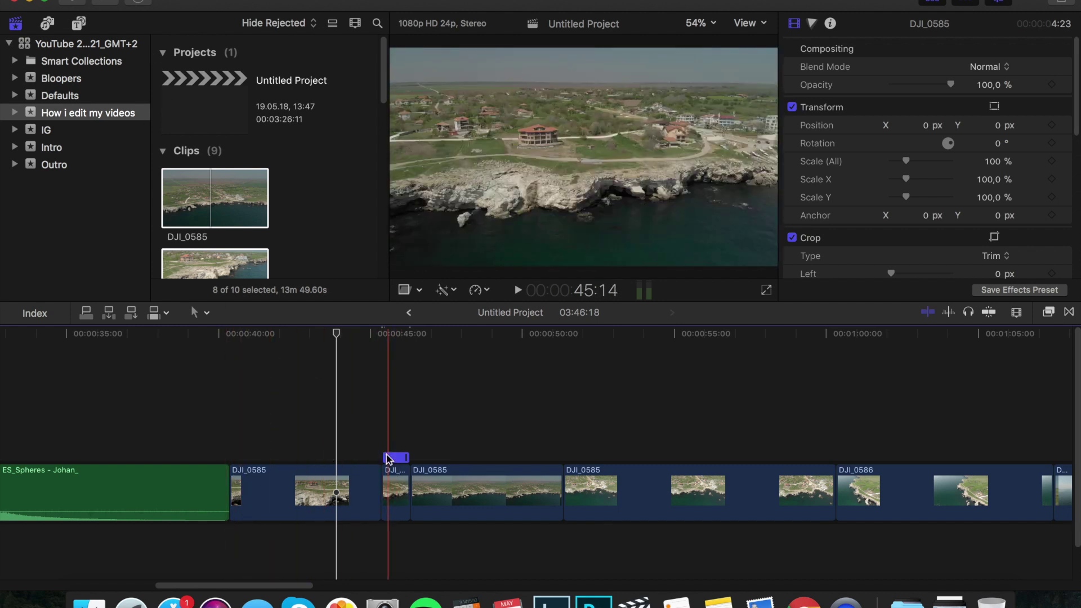
pyautogui.click(357, 441)
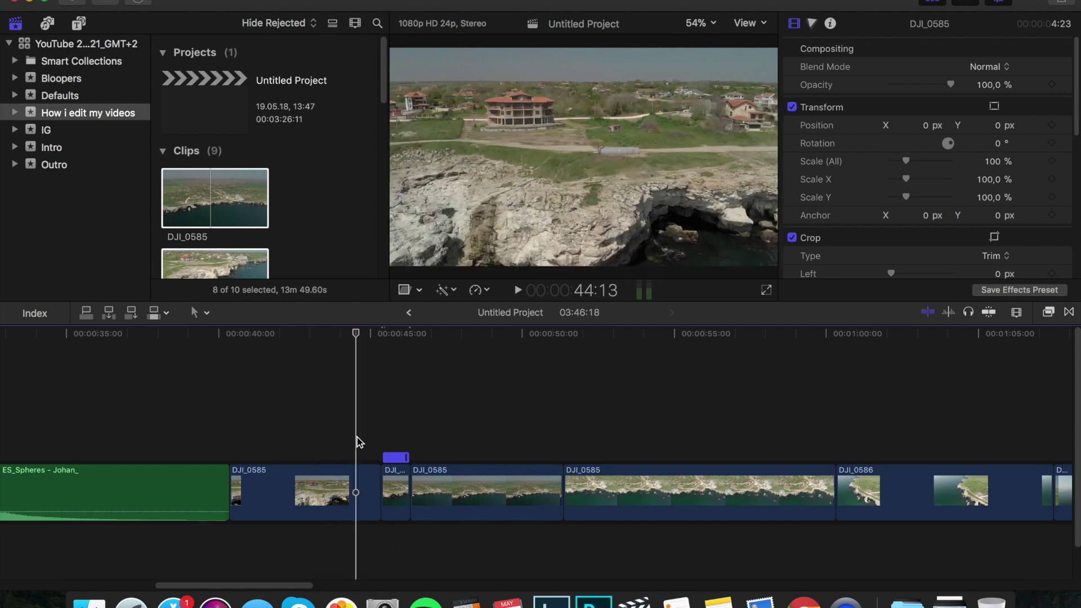
pyautogui.press('space')
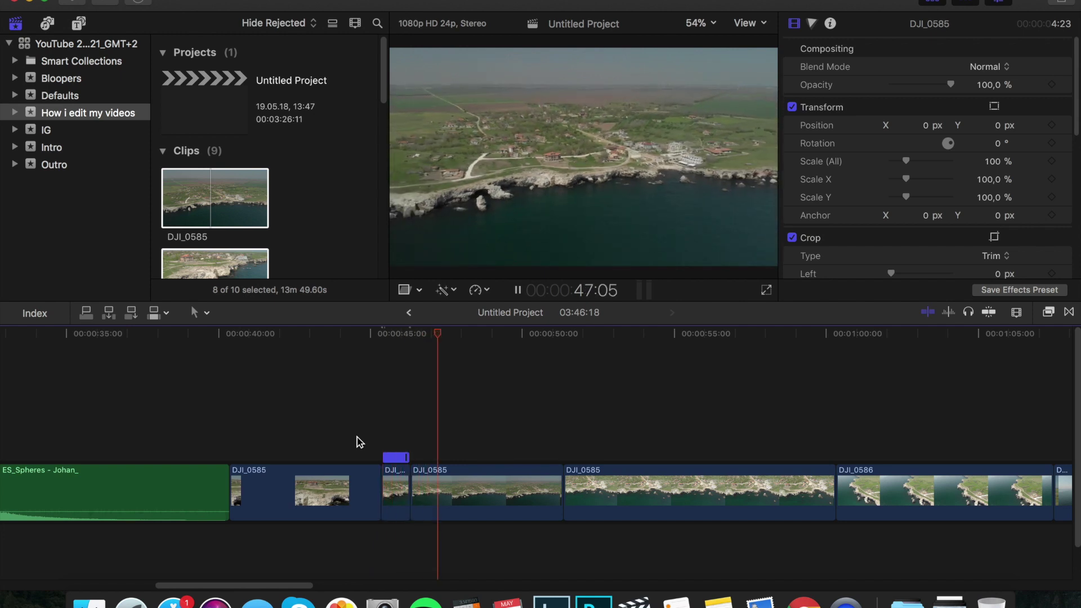
pyautogui.press('space')
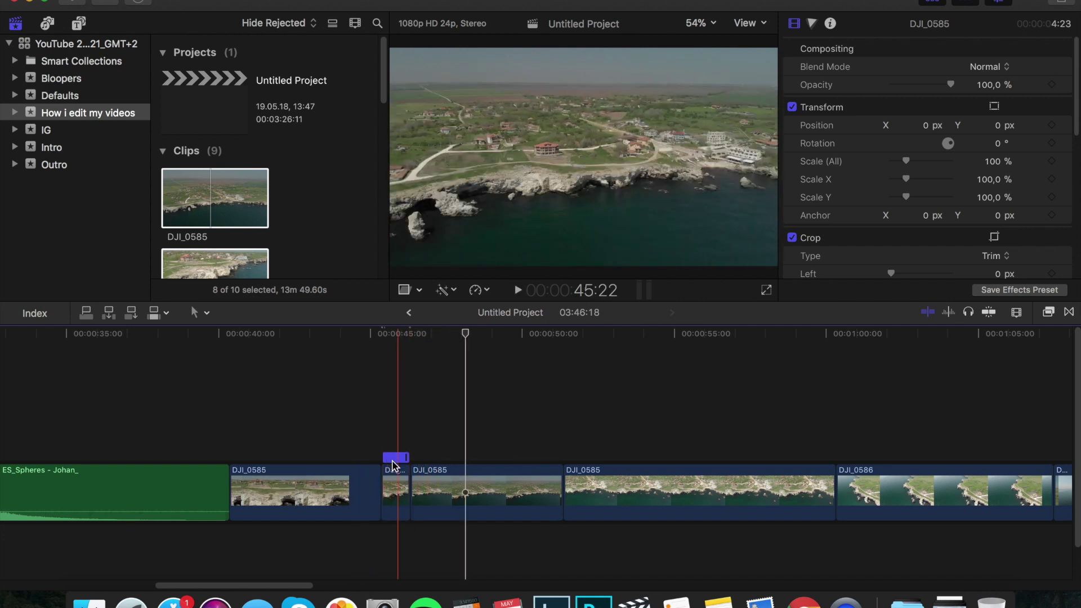
# Set a custom speed rate of 7000% for the short middle section of the cut DJI_0585 clip
pyautogui.click(397, 494)
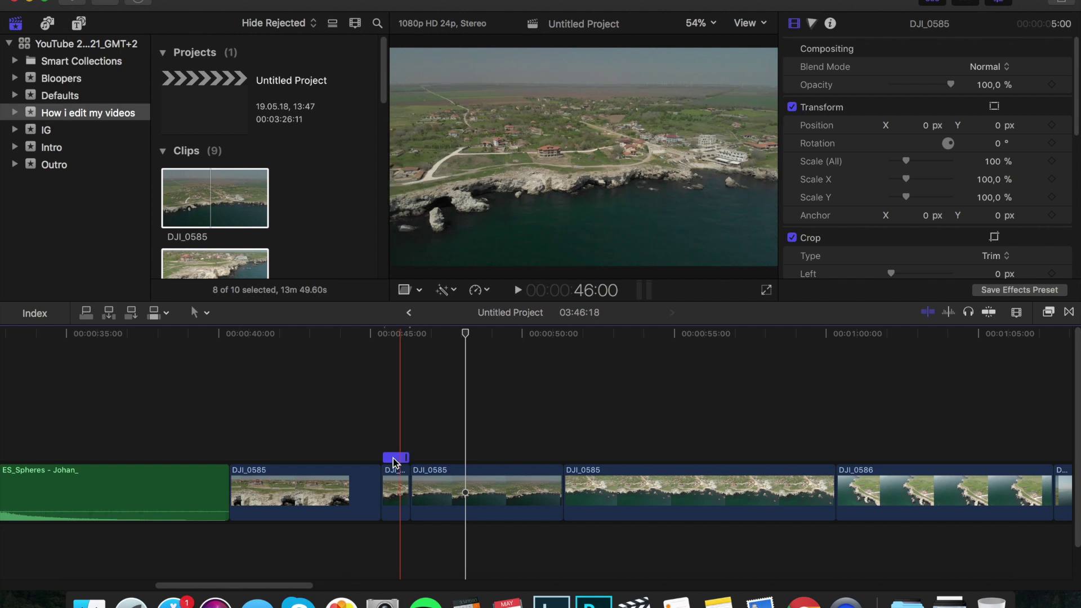
pyautogui.hotkey('ctrl', 'alt', 'r')
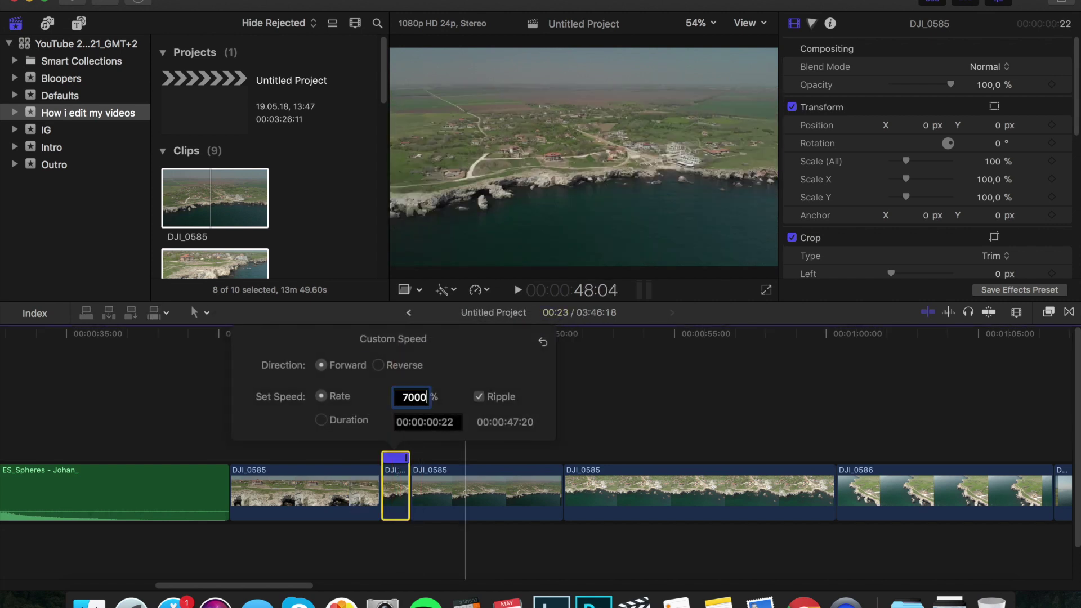
pyautogui.press('Return')
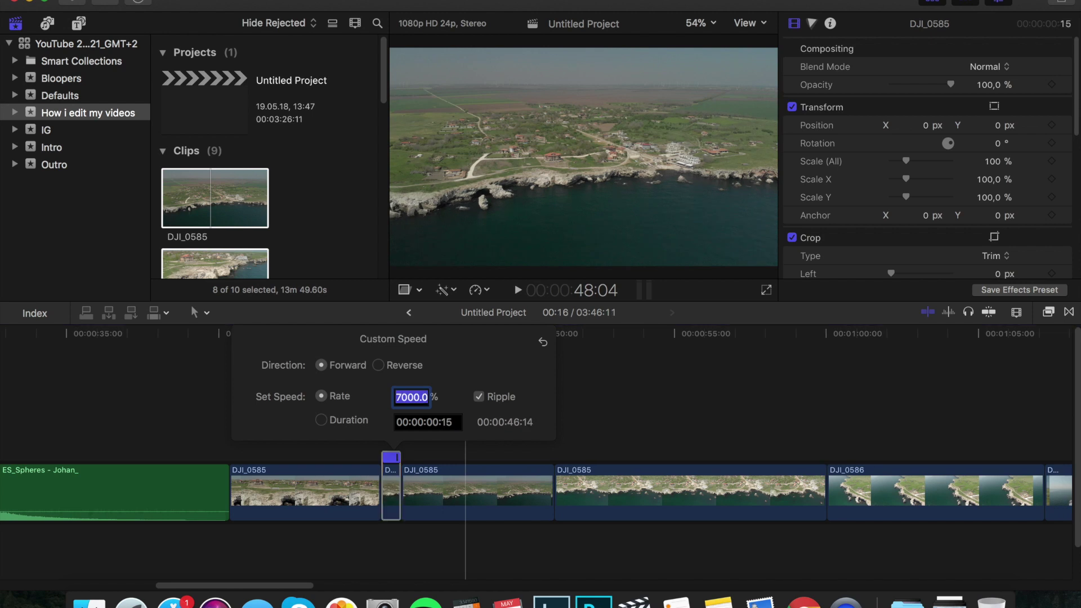
pyautogui.click(161, 360)
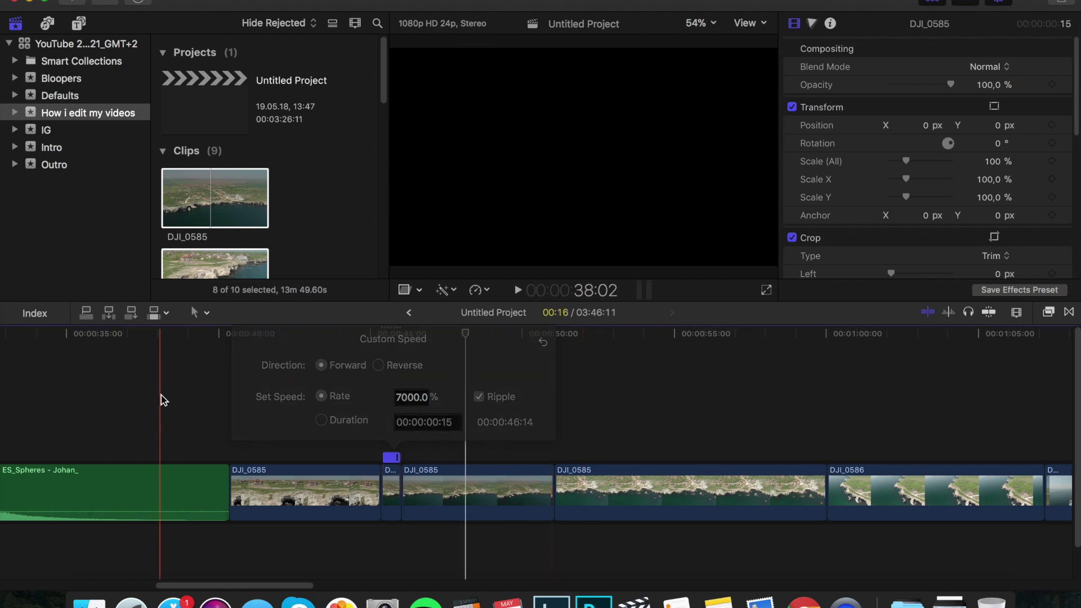
pyautogui.press('super+4')
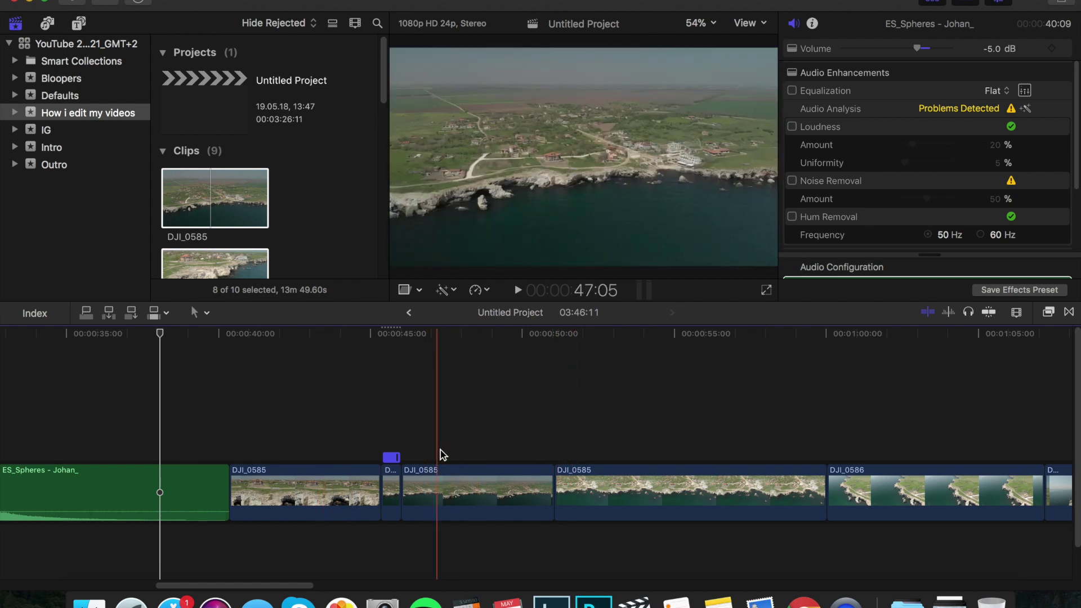
# Move the three cut DJI_0585 pieces together above the music track, starting at about 7 seconds, shortly after the P1020161 clip
pyautogui.moveTo(313, 397); pyautogui.dragTo(246, 395)
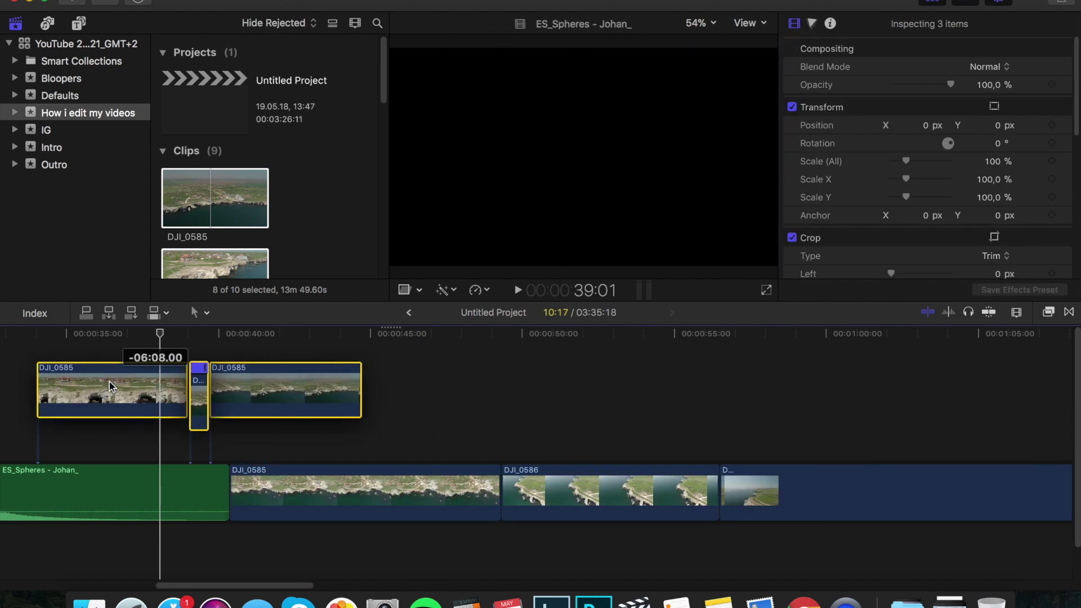
pyautogui.moveTo(232, 582); pyautogui.dragTo(142, 580)
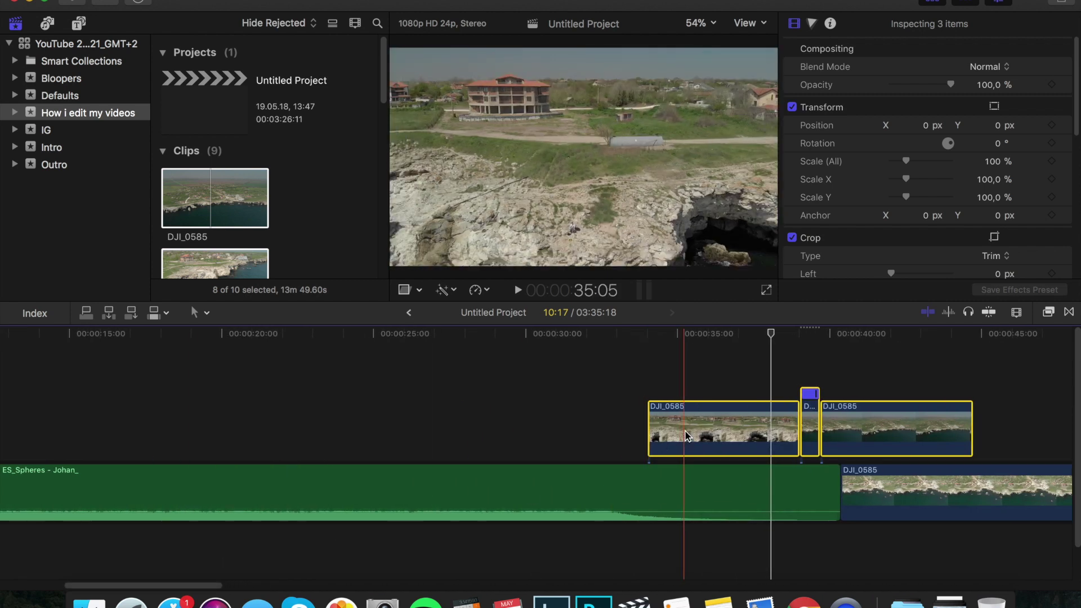
pyautogui.press('super+minus')
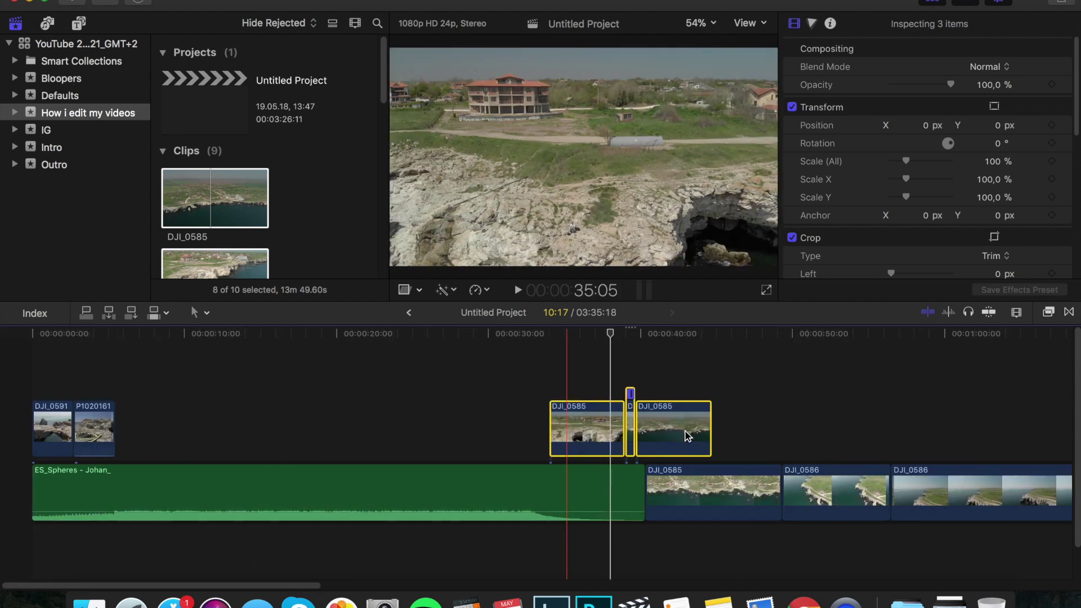
pyautogui.moveTo(569, 420); pyautogui.dragTo(166, 411)
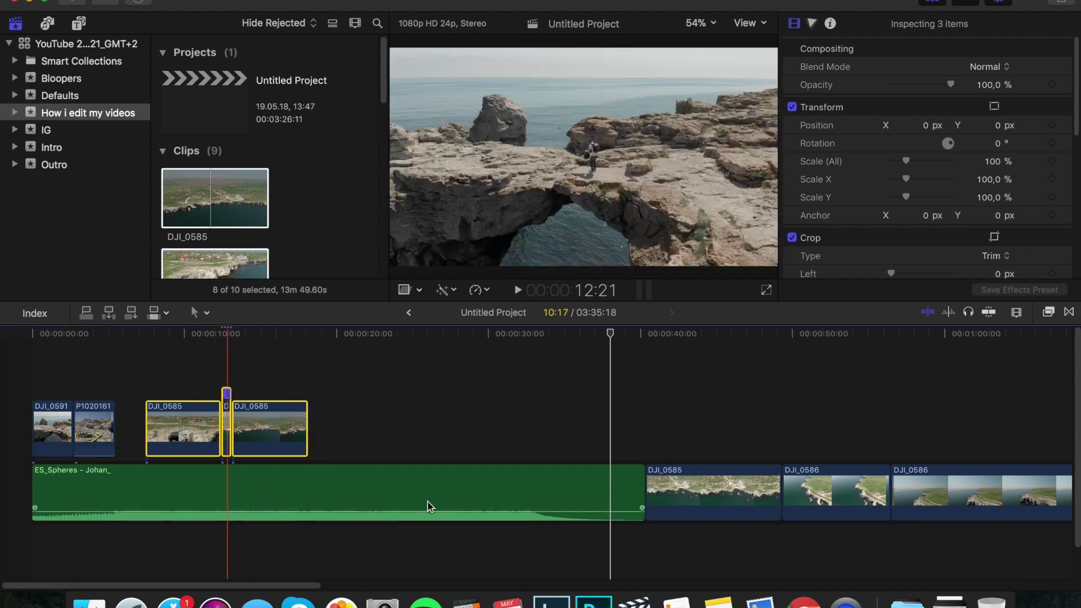
pyautogui.scroll(-2, 370, 490)
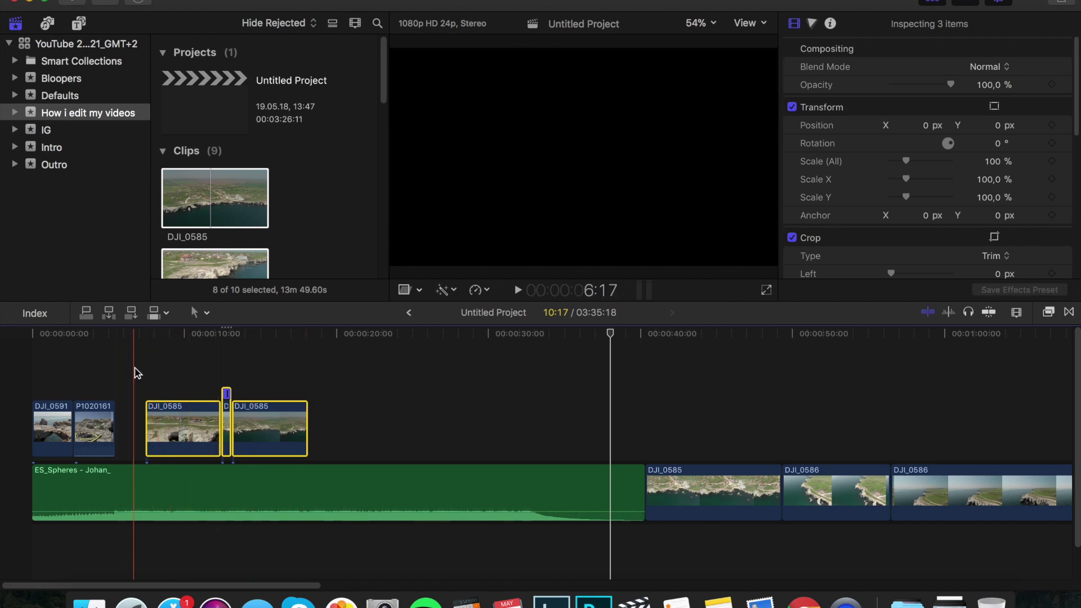
pyautogui.press('super+equal')
pyautogui.press('super+equal')
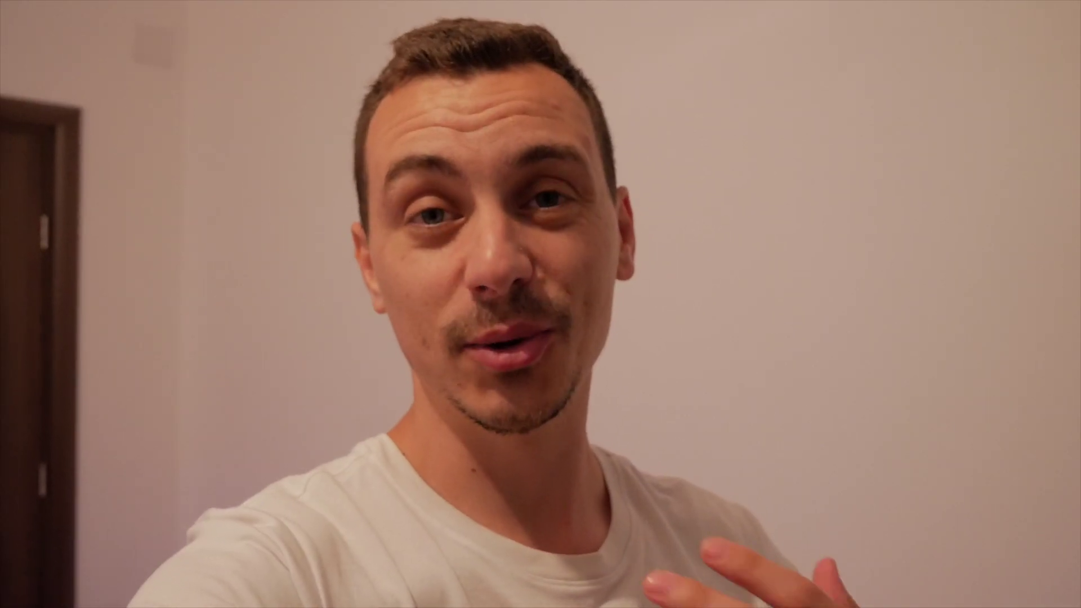